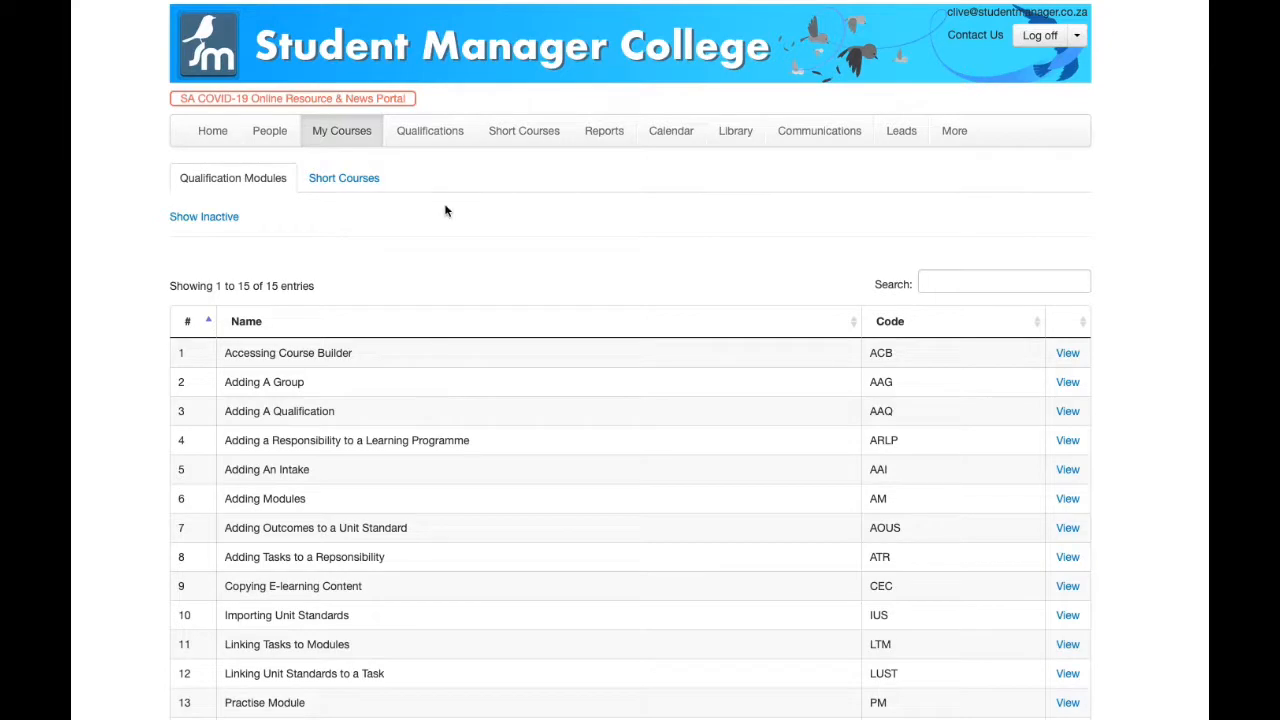
Step: Review the My Courses lists of short courses and qualification modules, ending on the qualification modules
left_click(226, 133)
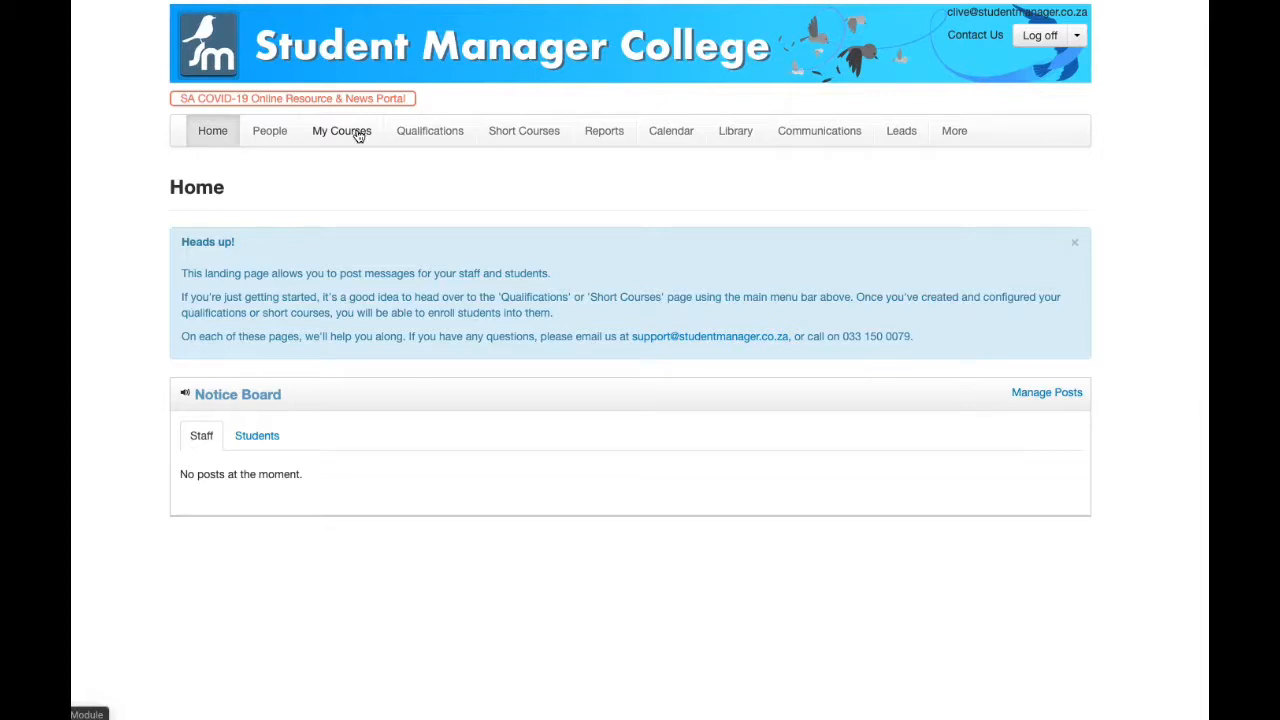
left_click(357, 136)
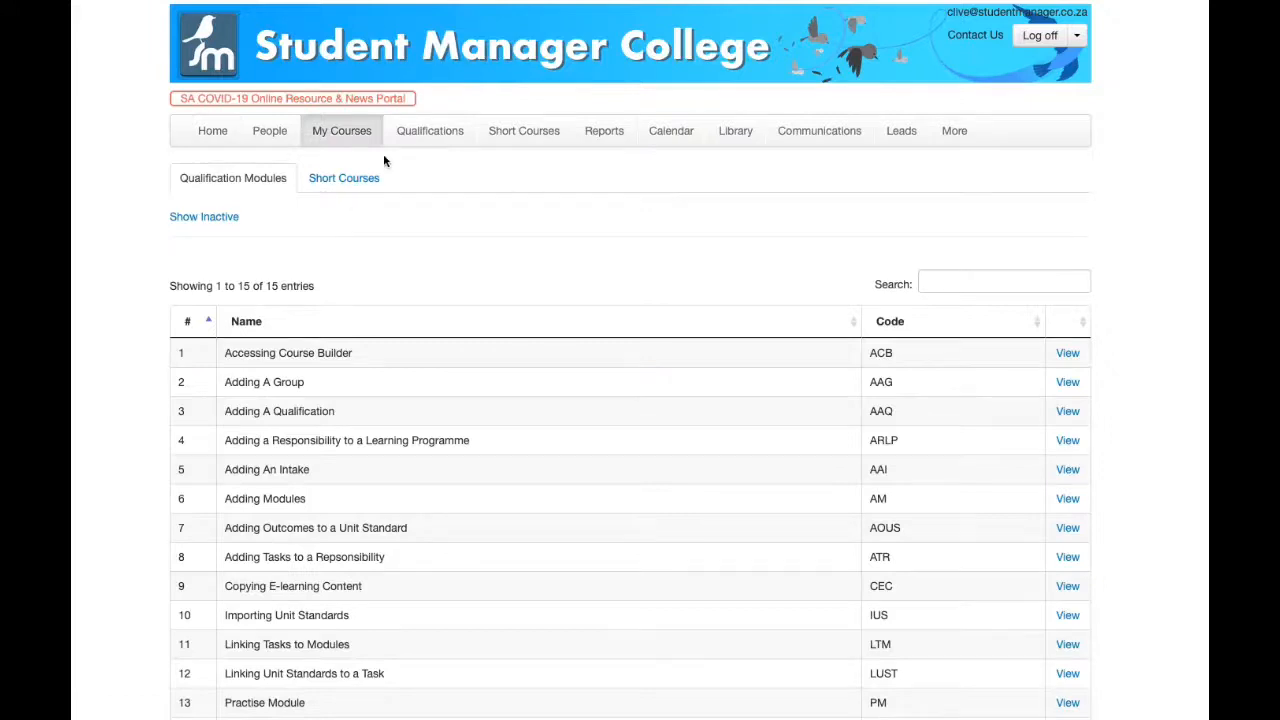
scroll(310, 240, "down", 1)
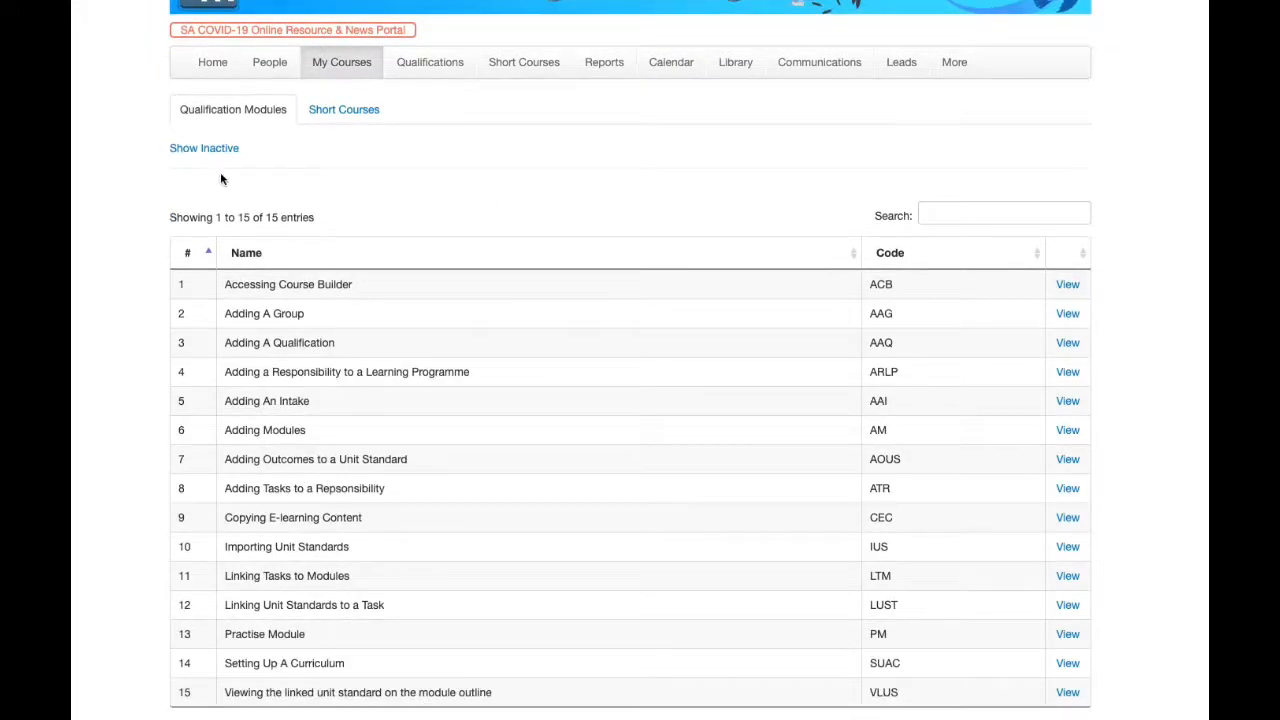
scroll(220, 172, "up", 1)
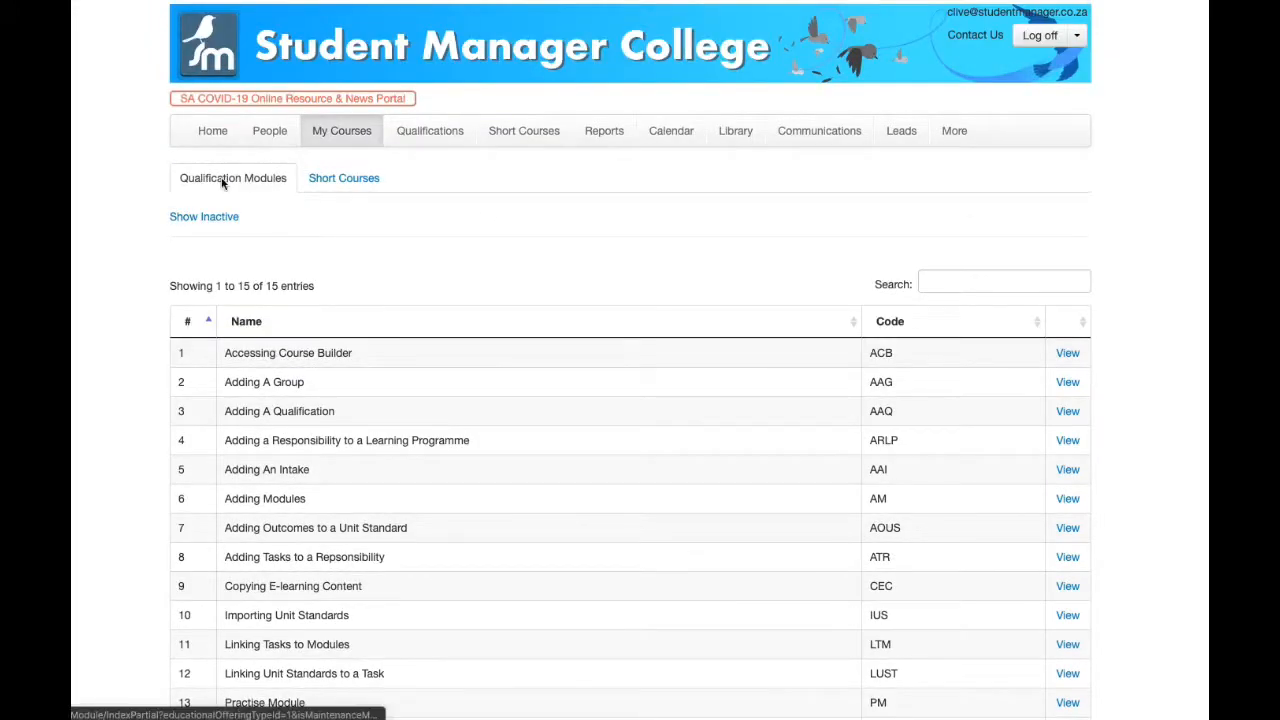
left_click(330, 179)
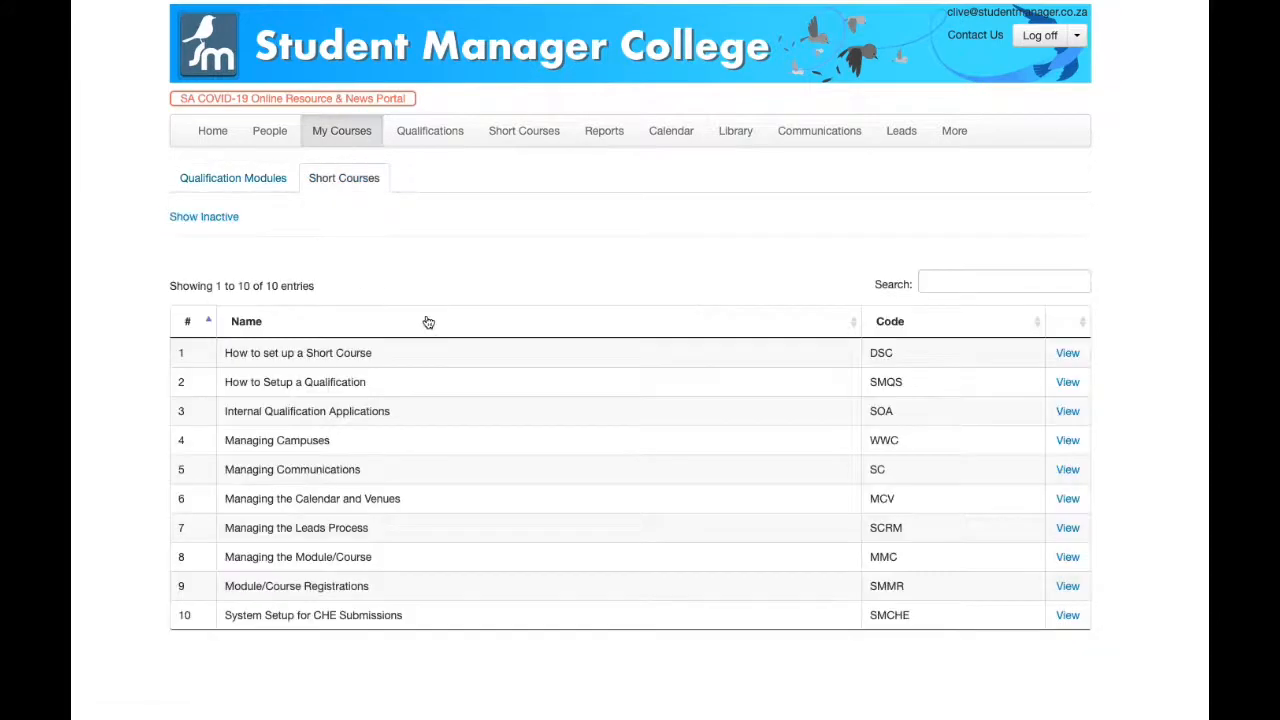
left_click(278, 184)
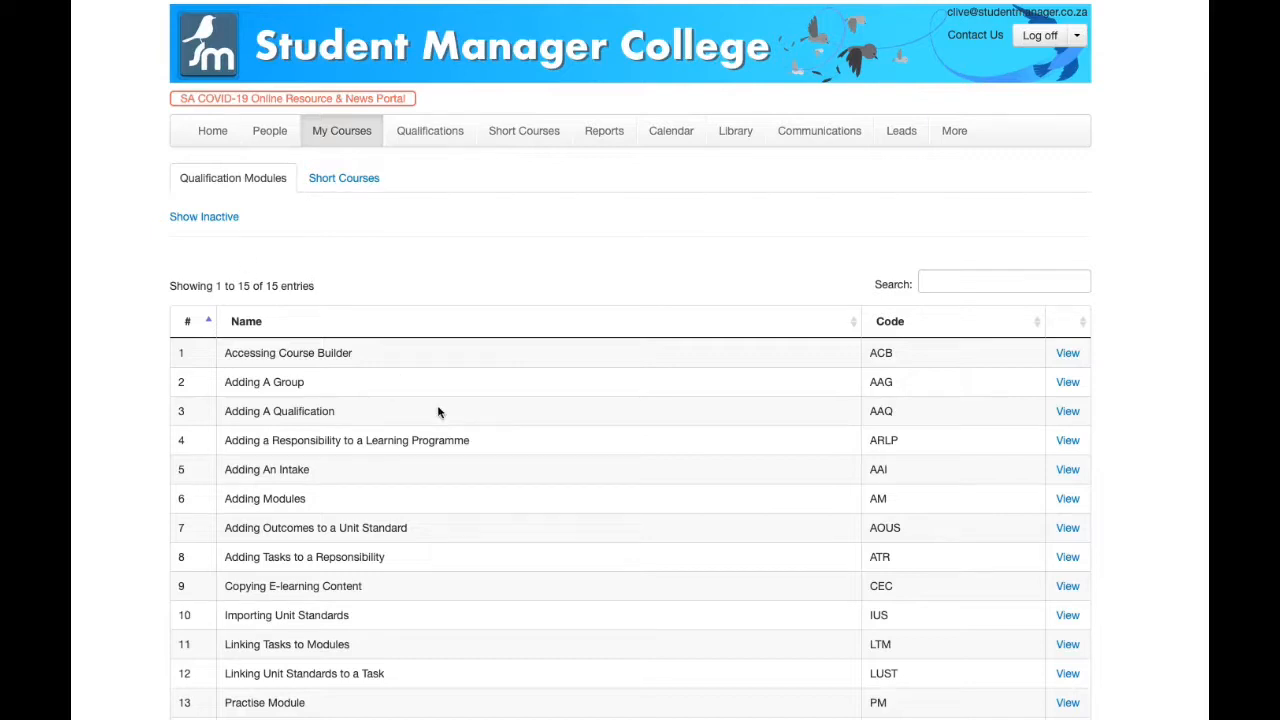
Step: Filter the qualification modules by "Qual" and open the Adding A Qualification module
left_click(958, 287)
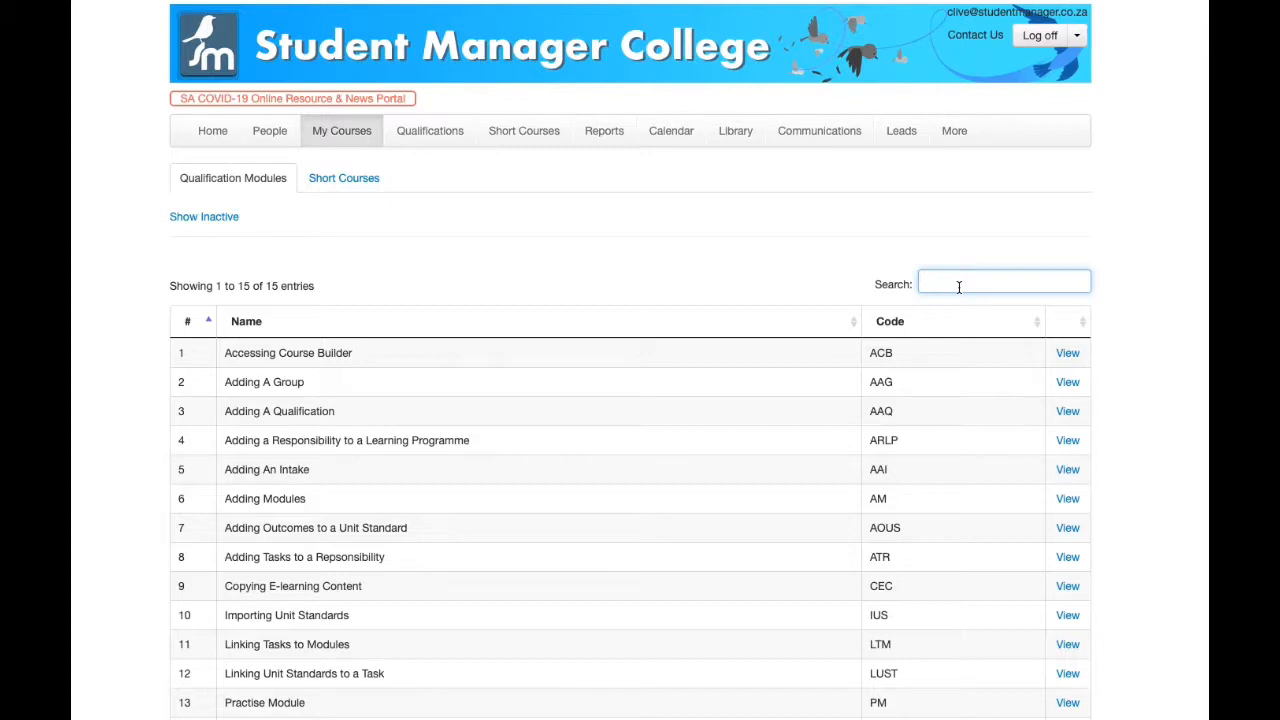
type("Quali")
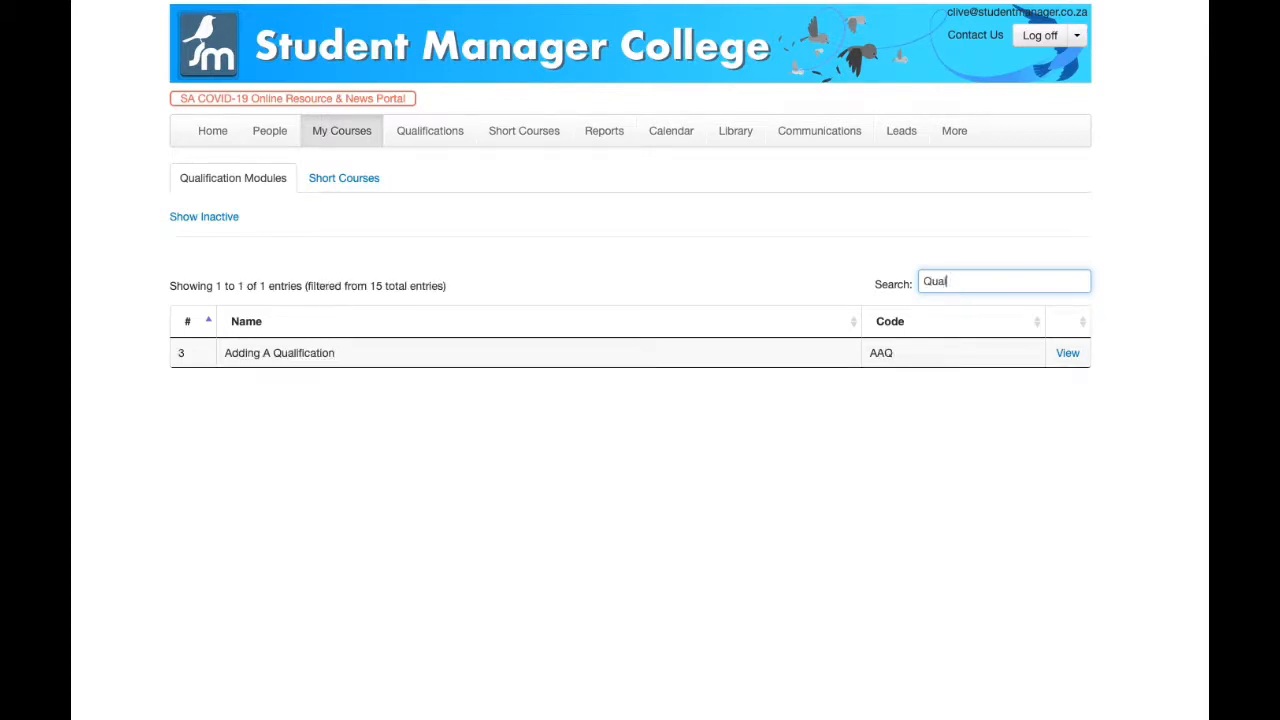
left_click(1068, 355)
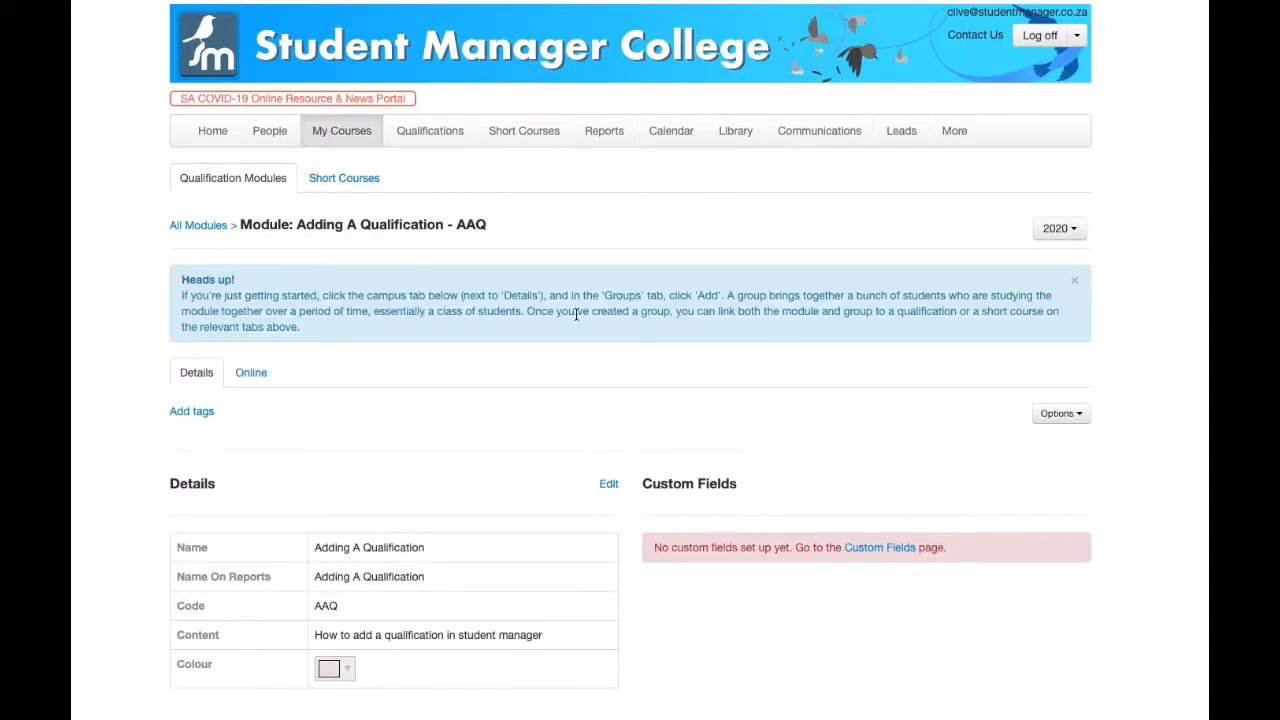
Step: Look over the Adding A Qualification module page and check which years are available for it
scroll(574, 314, "down", 4)
scroll(574, 318, "up", 4)
left_click(1068, 228)
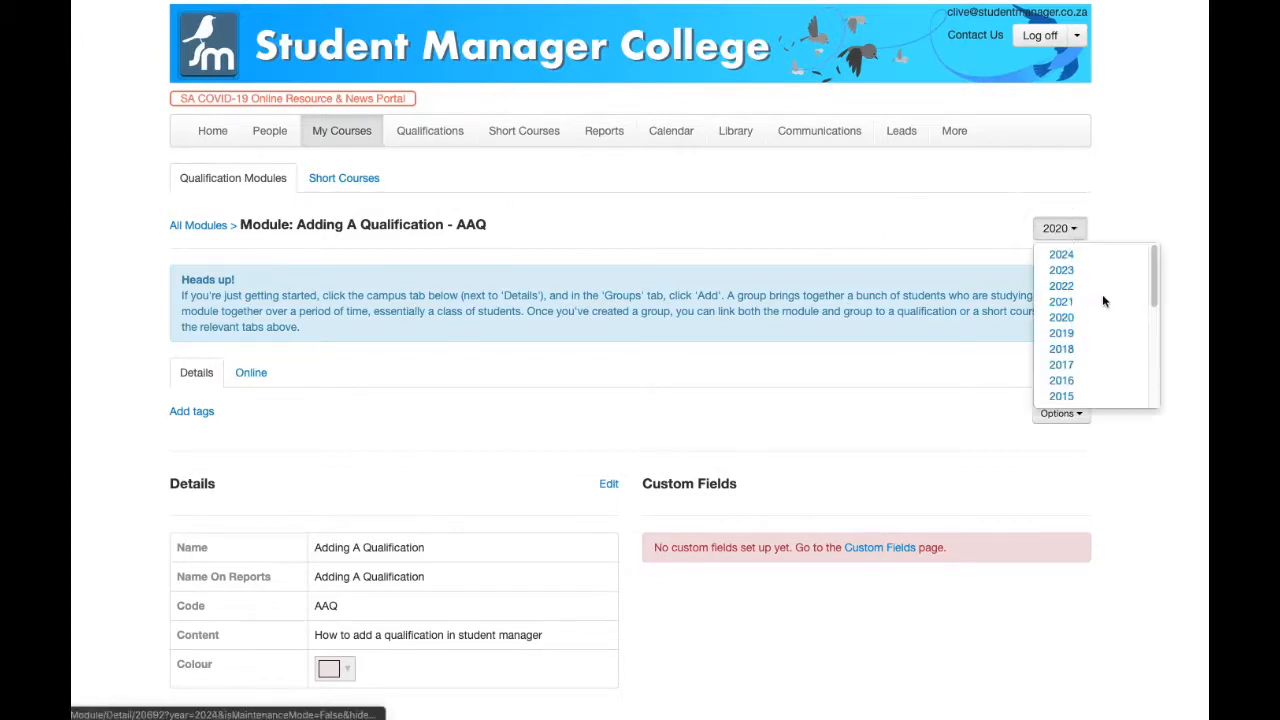
left_click_drag(1155, 268, 1121, 174)
left_click(865, 193)
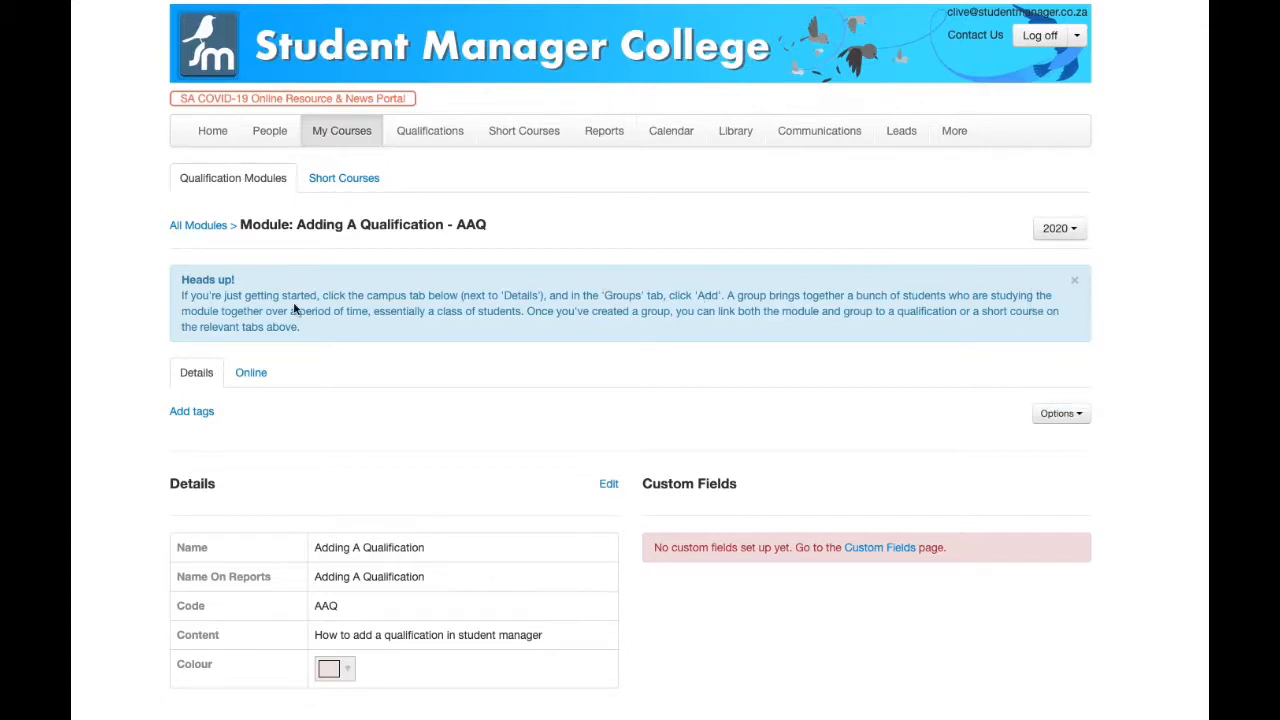
Step: Read the module's getting-started notice and examine its details, folders, posts, and files and links
left_click_drag(181, 295, 325, 335)
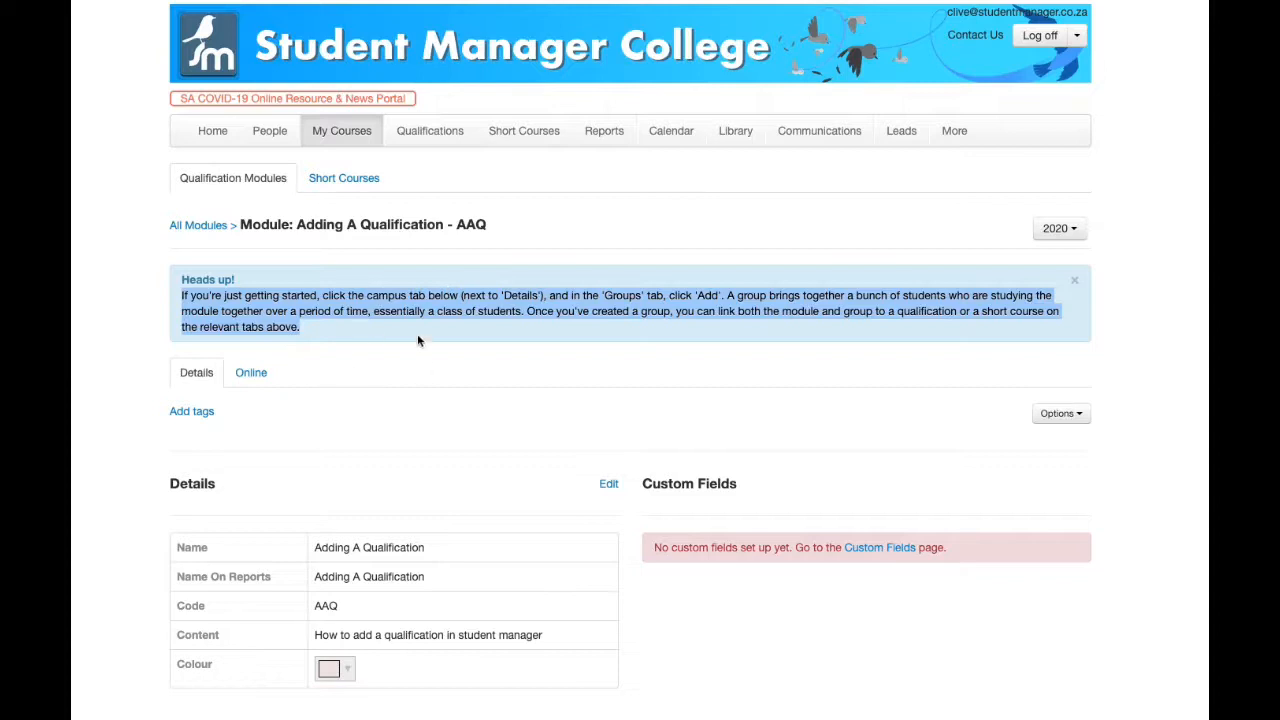
scroll(440, 363, "down", 4)
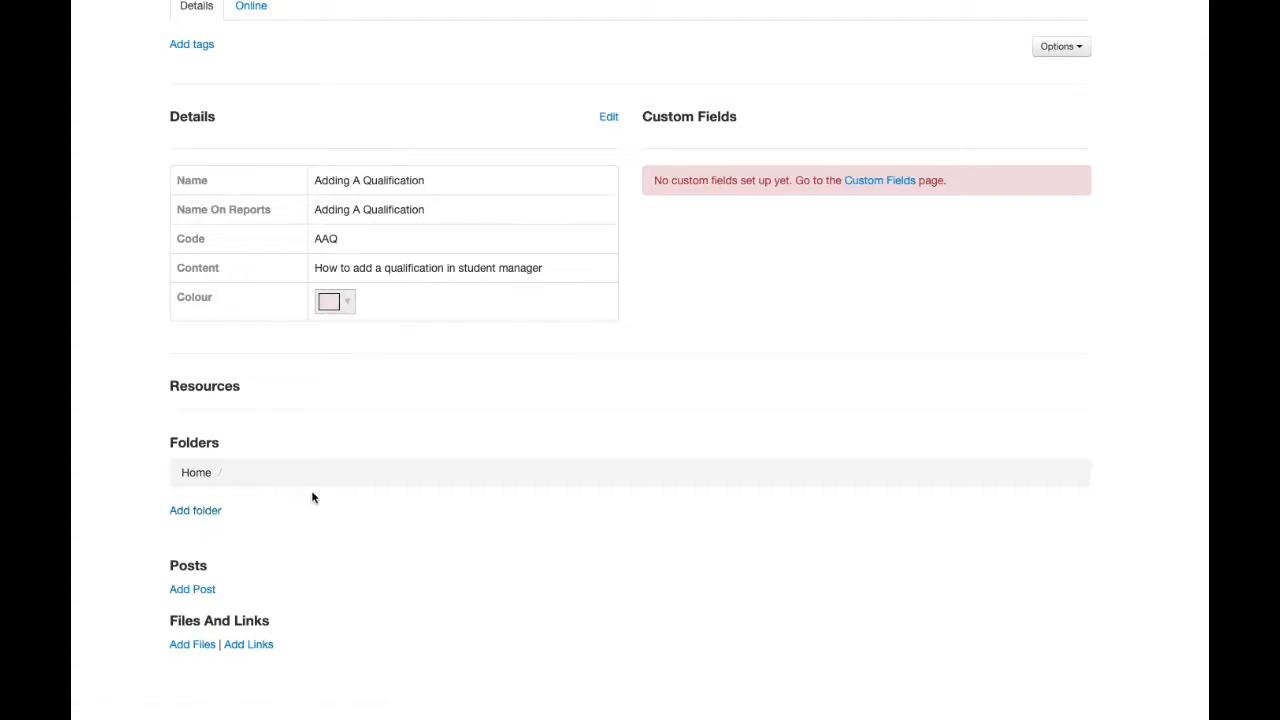
scroll(321, 489, "up", 1)
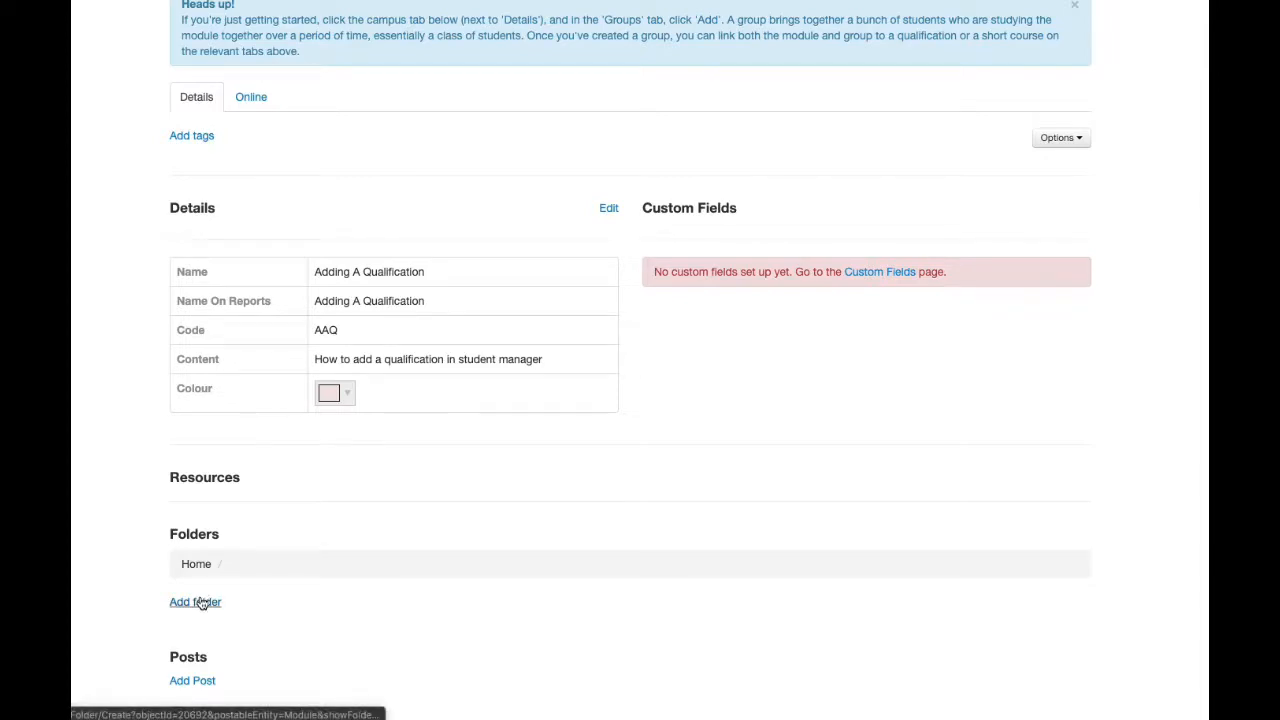
scroll(216, 607, "down", 1)
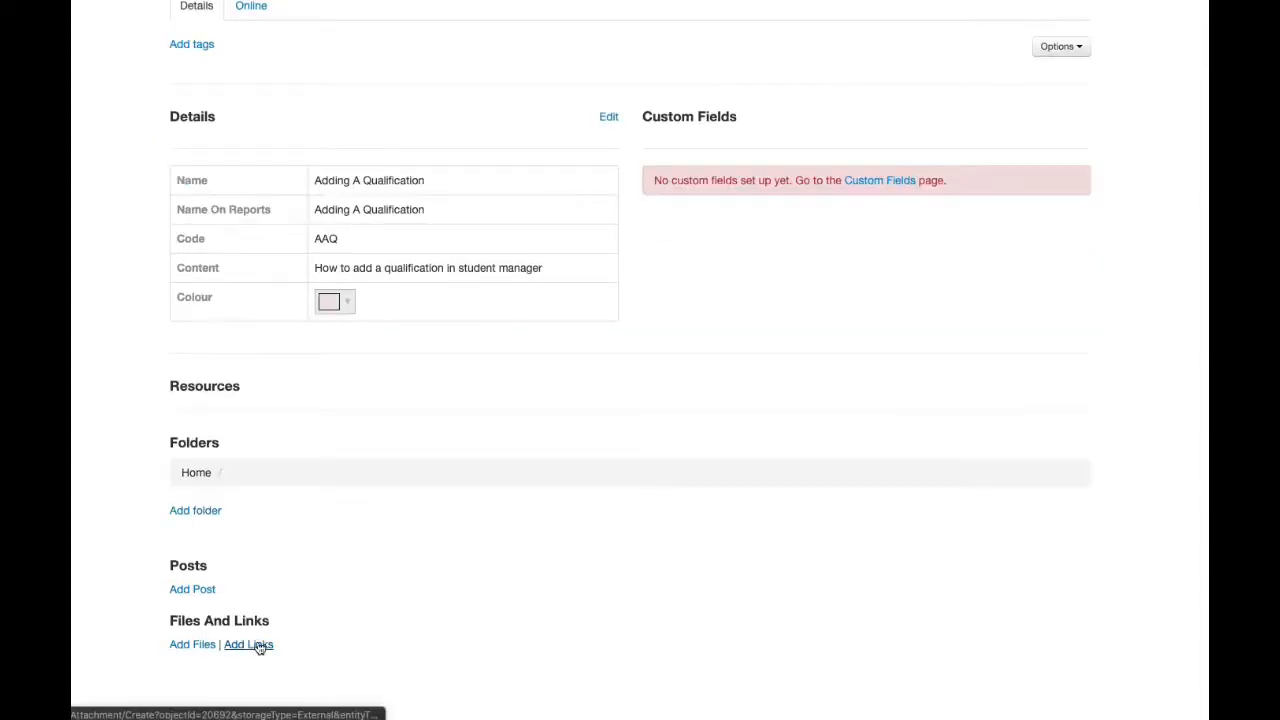
scroll(312, 540, "up", 4)
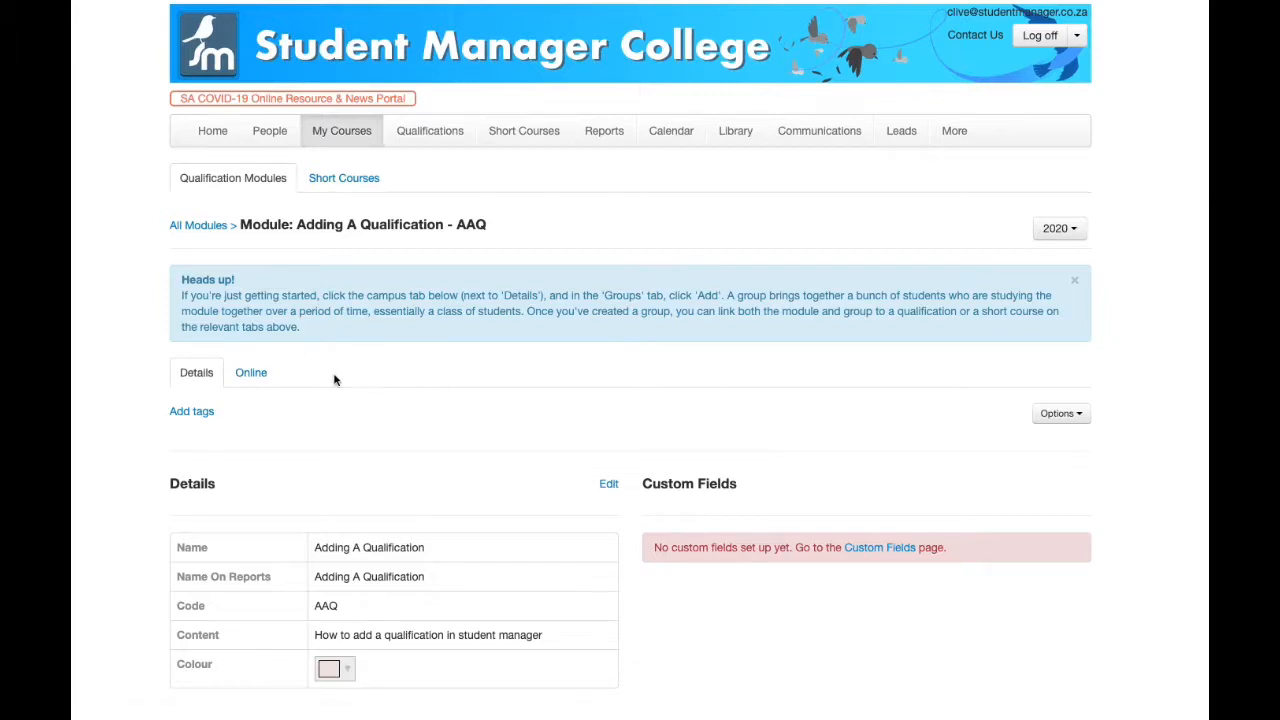
Step: Show the module's Online campus groups and expand the 2020 Jan group
left_click(252, 375)
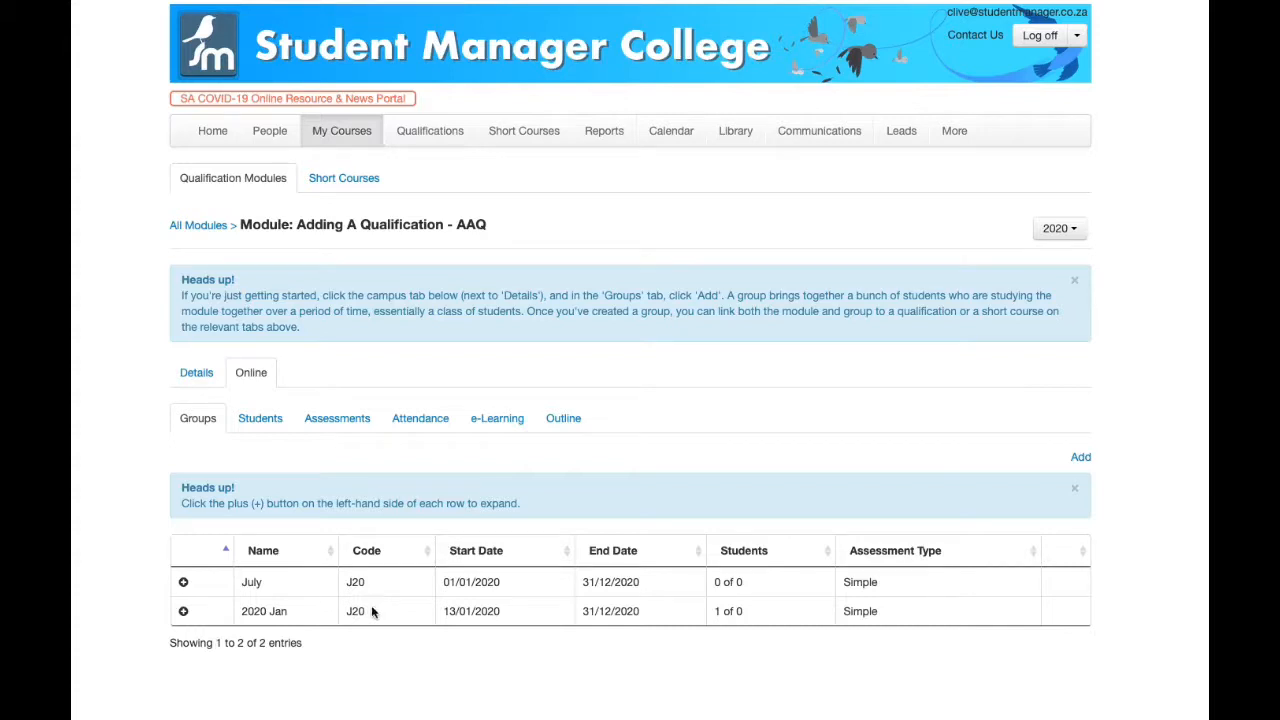
left_click(184, 612)
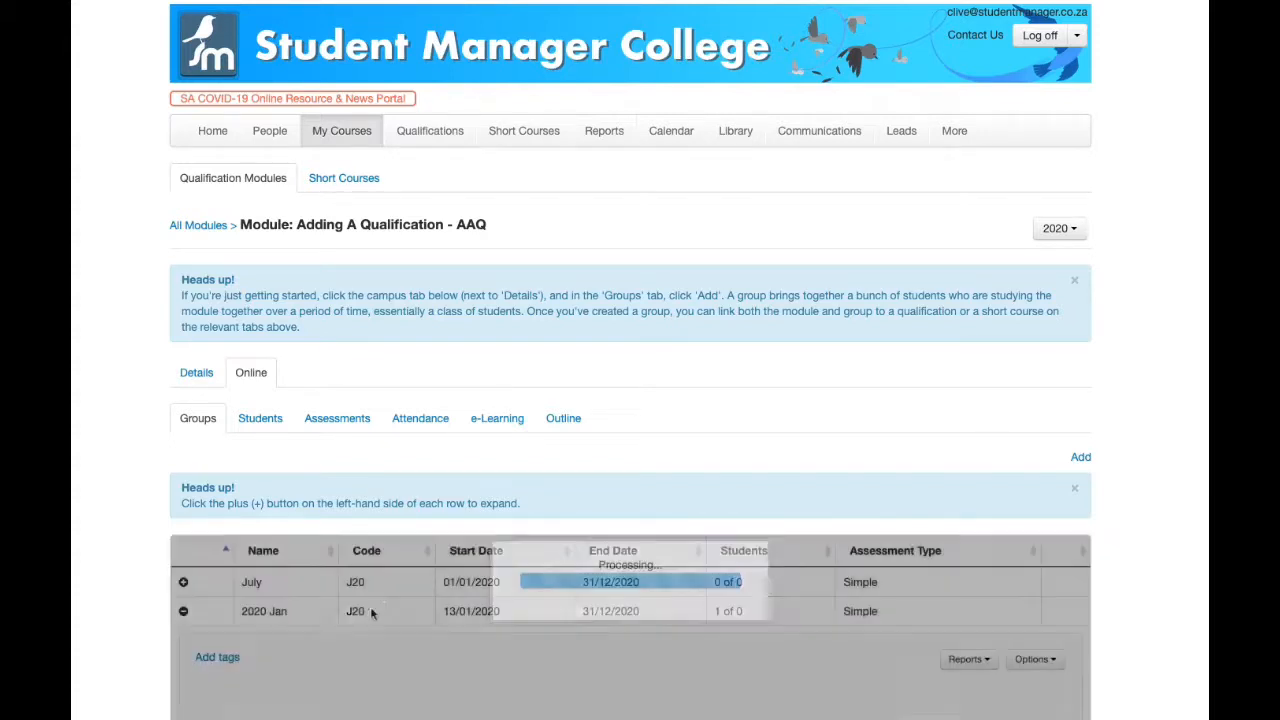
scroll(372, 610, "down", 3)
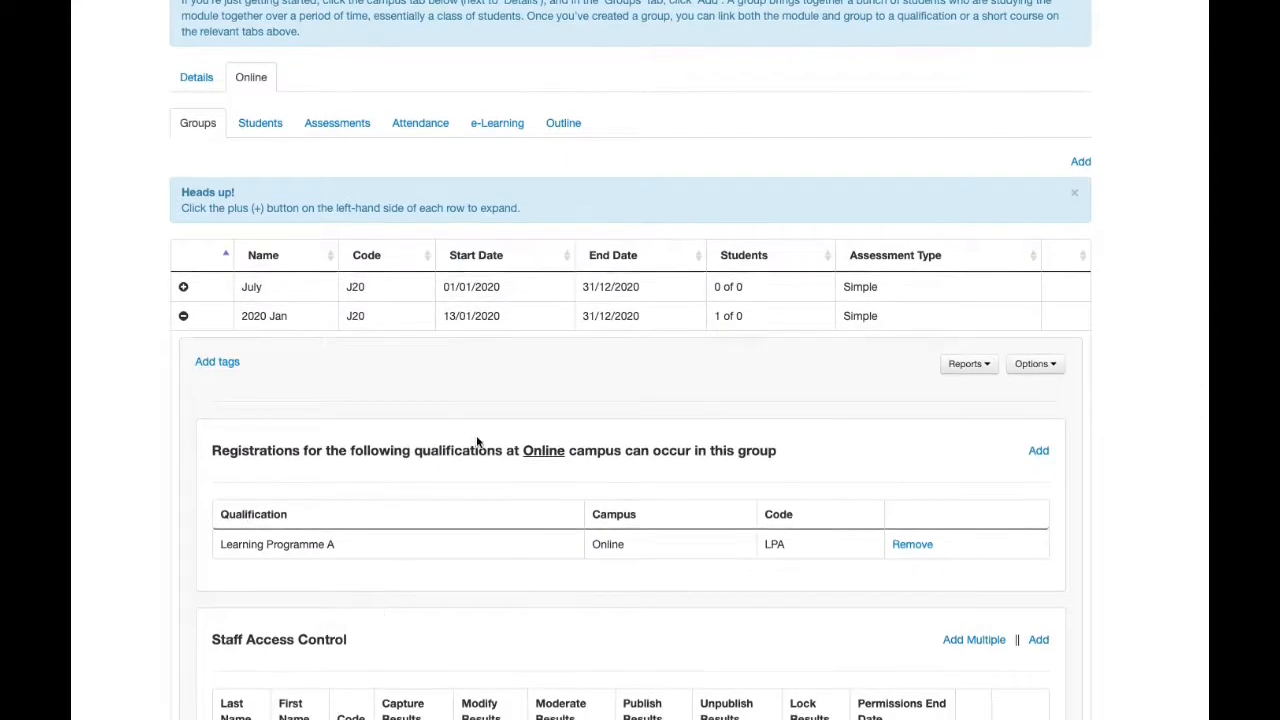
scroll(477, 438, "up", 1)
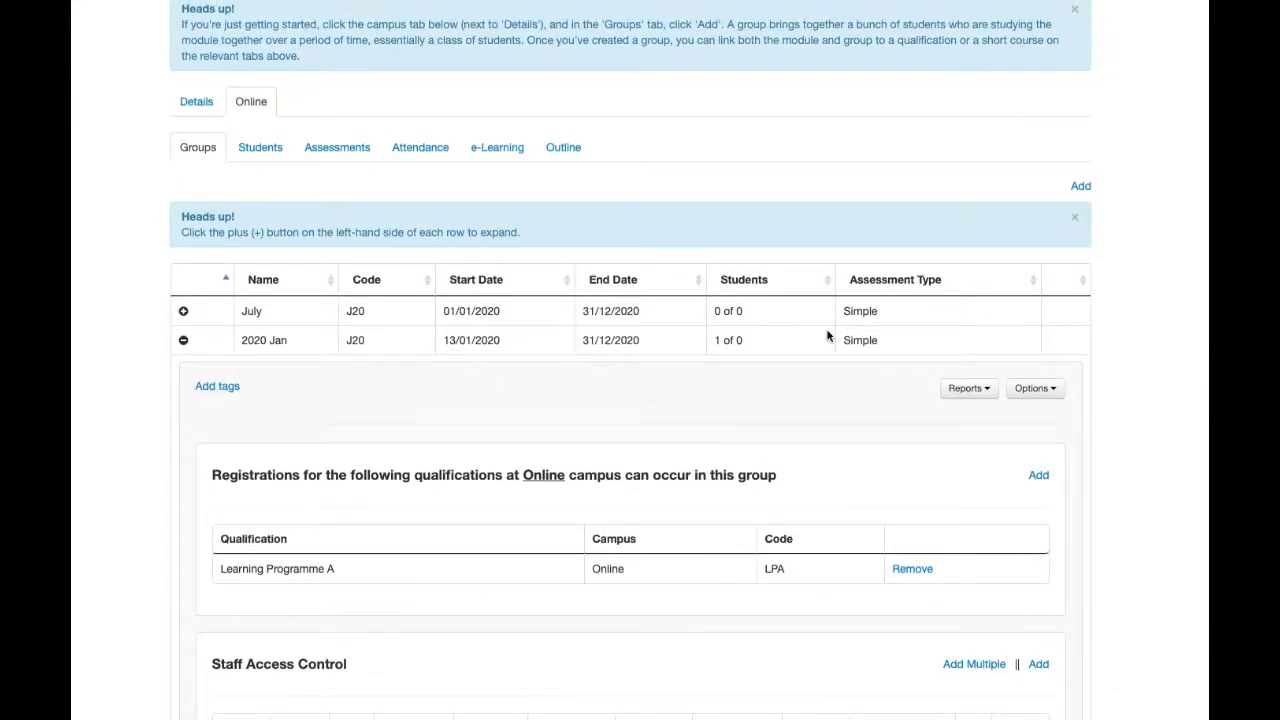
Step: Check the inboxes offered for emailing the 2020 Jan group and the reports available for it
left_click(1055, 391)
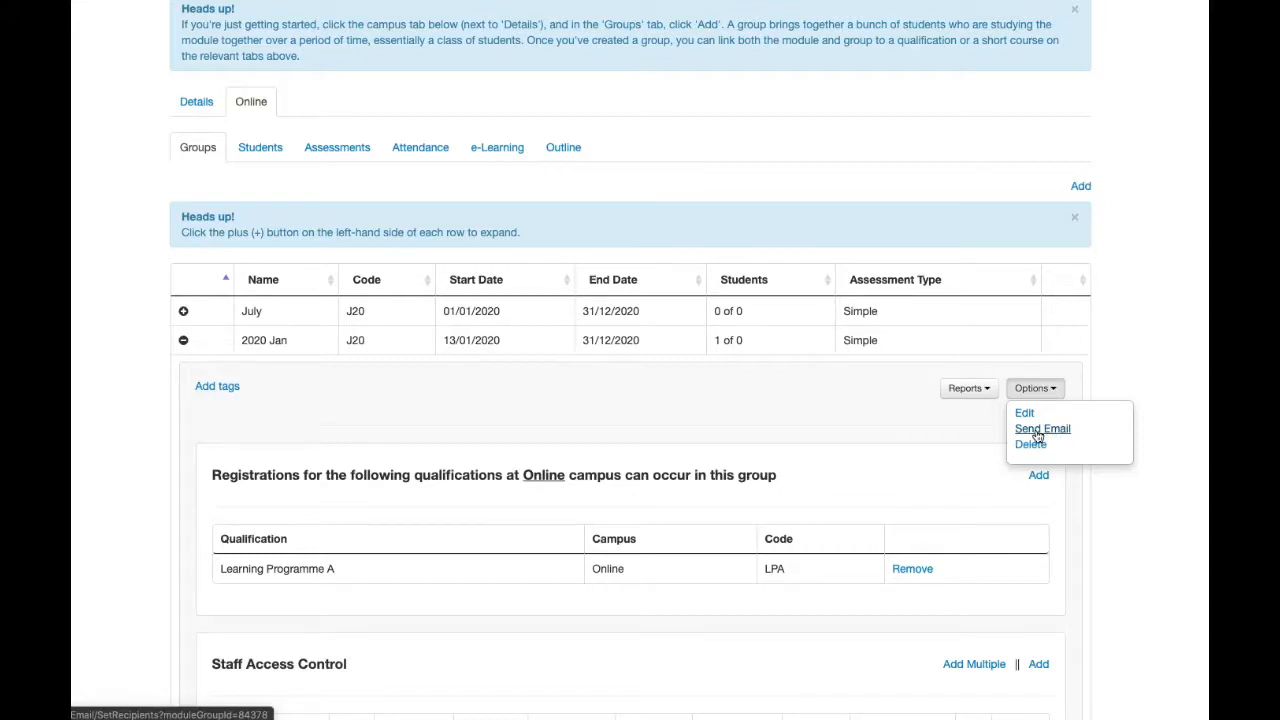
left_click(1037, 432)
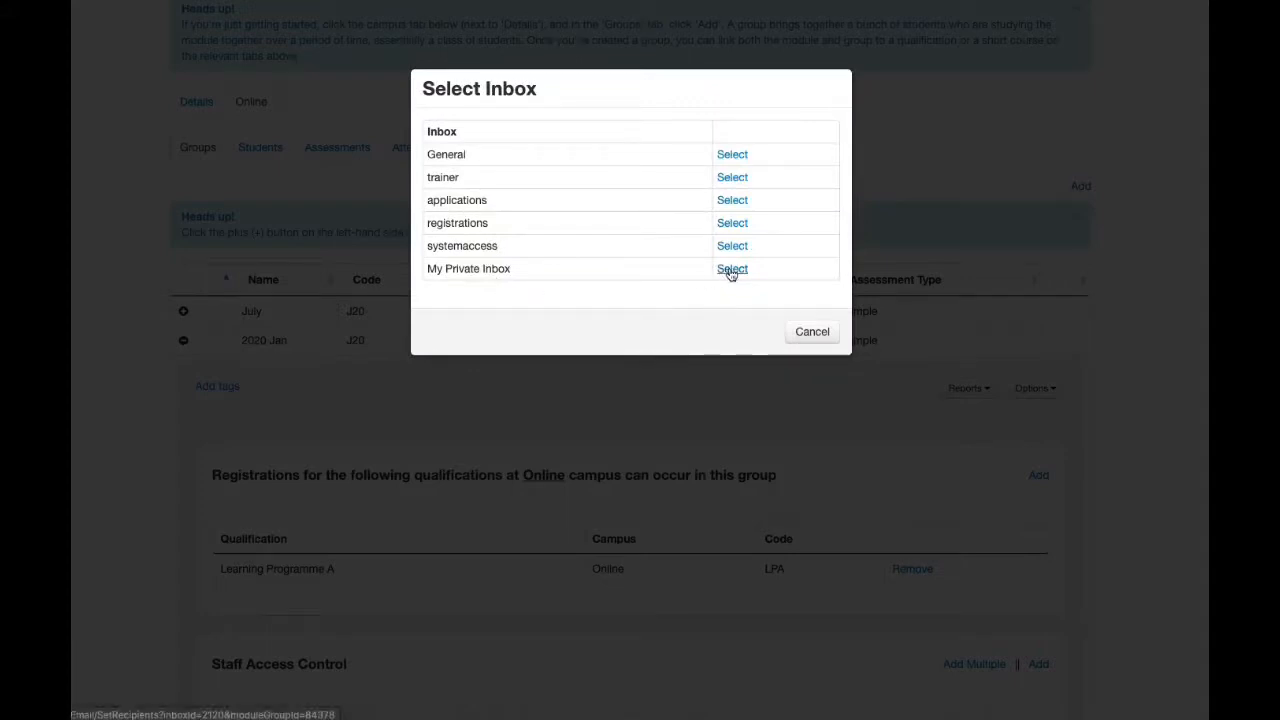
left_click(809, 331)
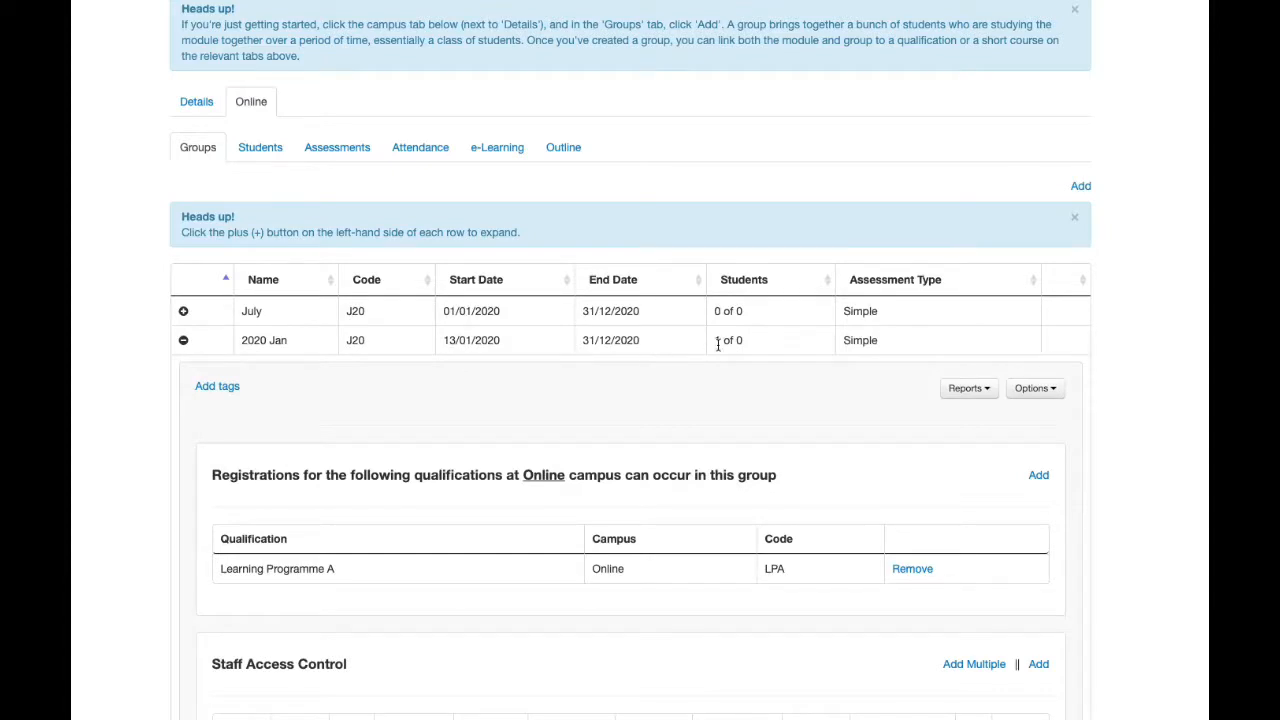
left_click(976, 391)
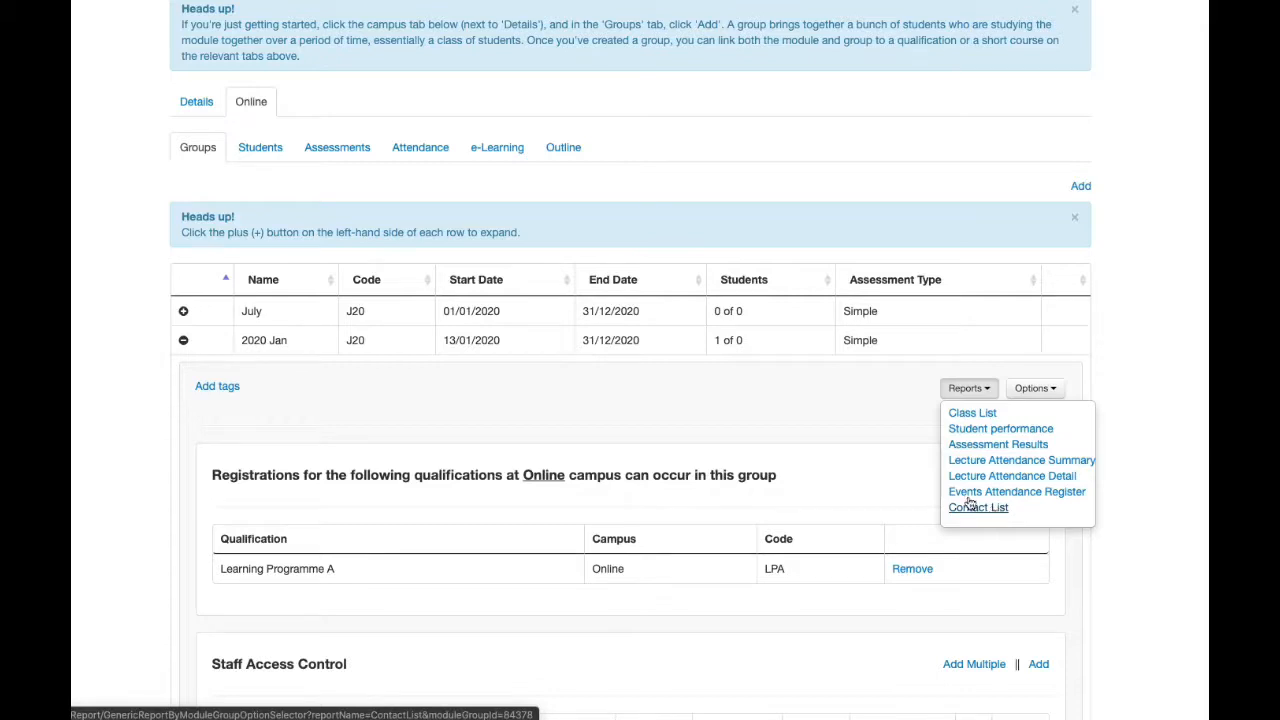
left_click(826, 410)
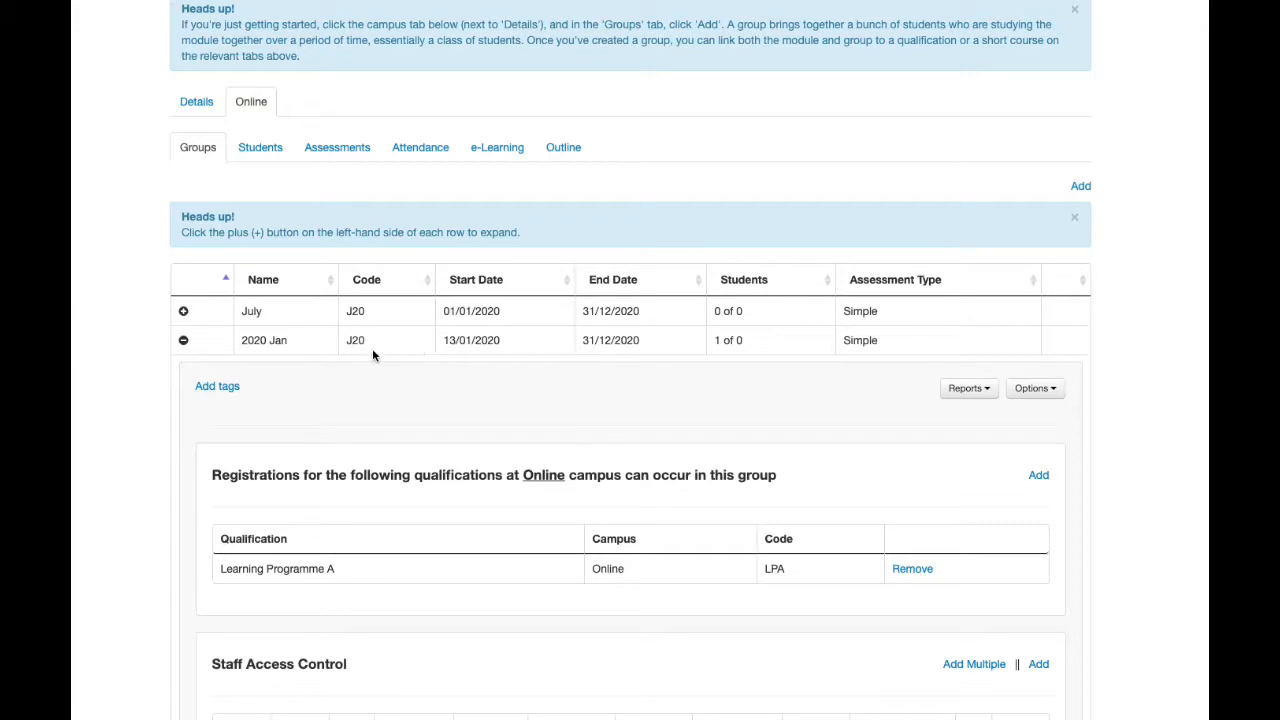
Step: Look through the 2020 Jan group's sections and check which tags can be added to it
scroll(372, 350, "down", 4)
scroll(380, 366, "up", 3)
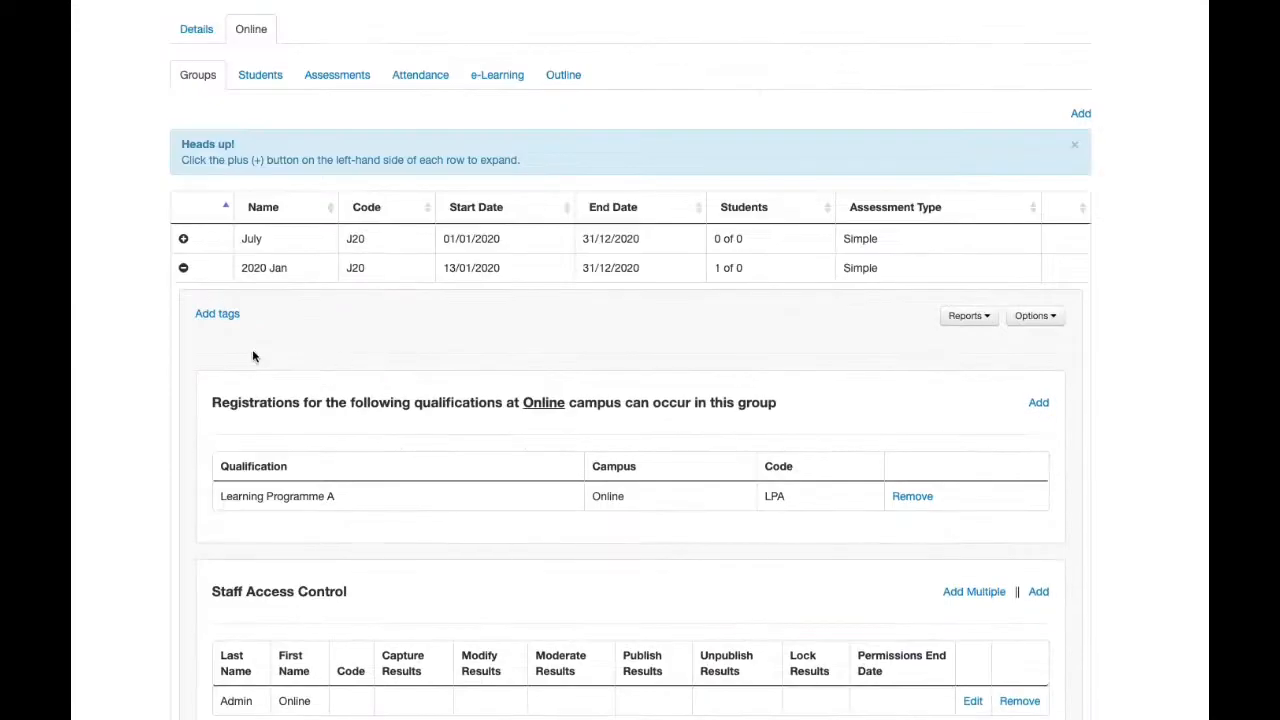
scroll(494, 405, "down", 3)
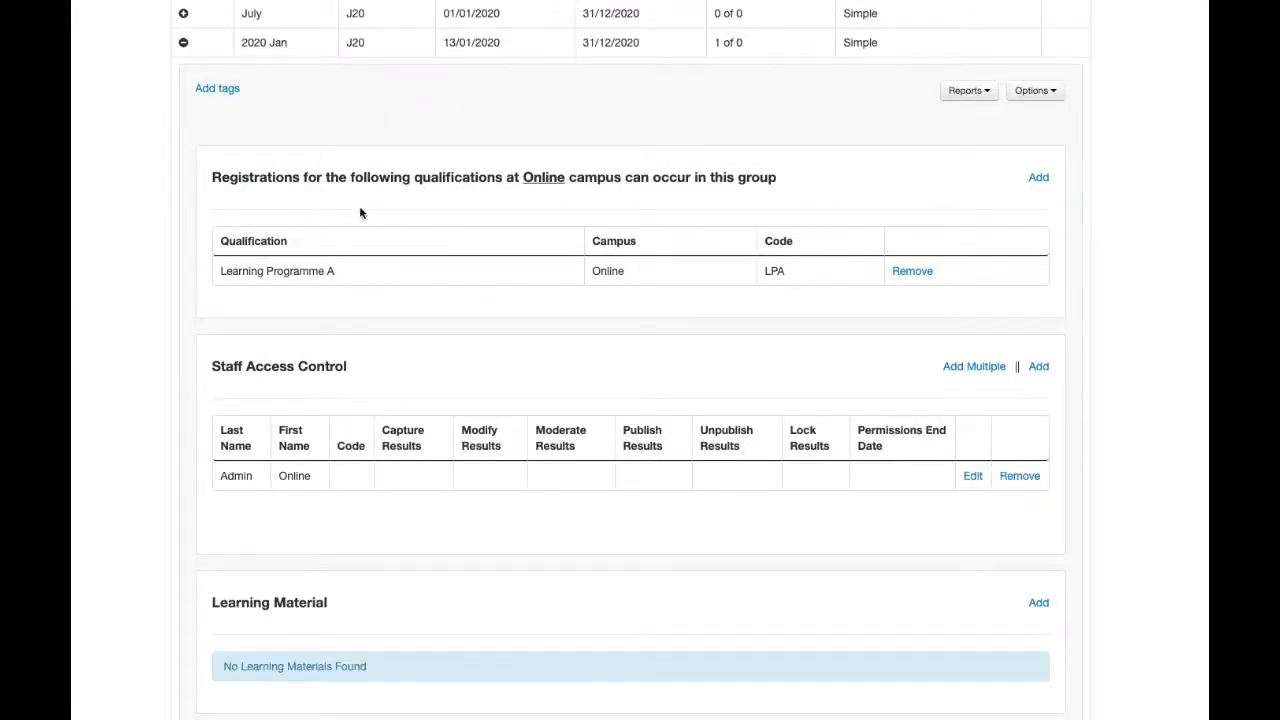
left_click_drag(212, 177, 350, 177)
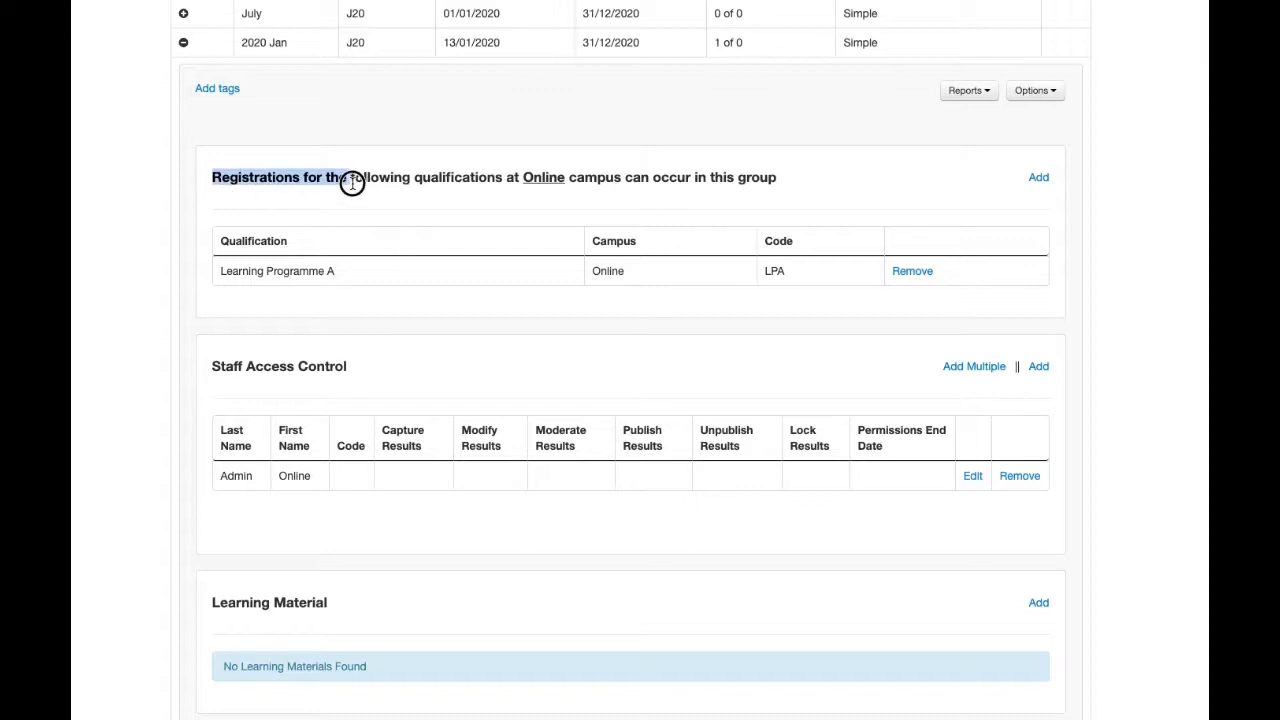
left_click(219, 88)
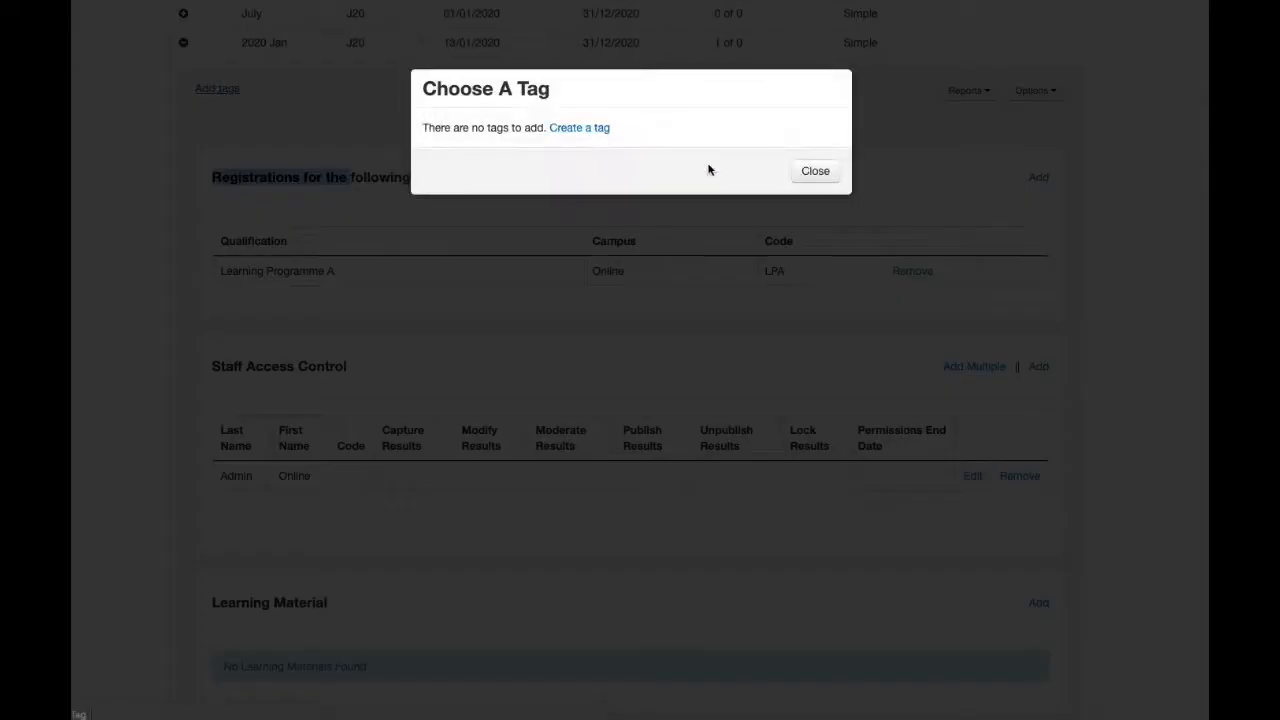
left_click(812, 171)
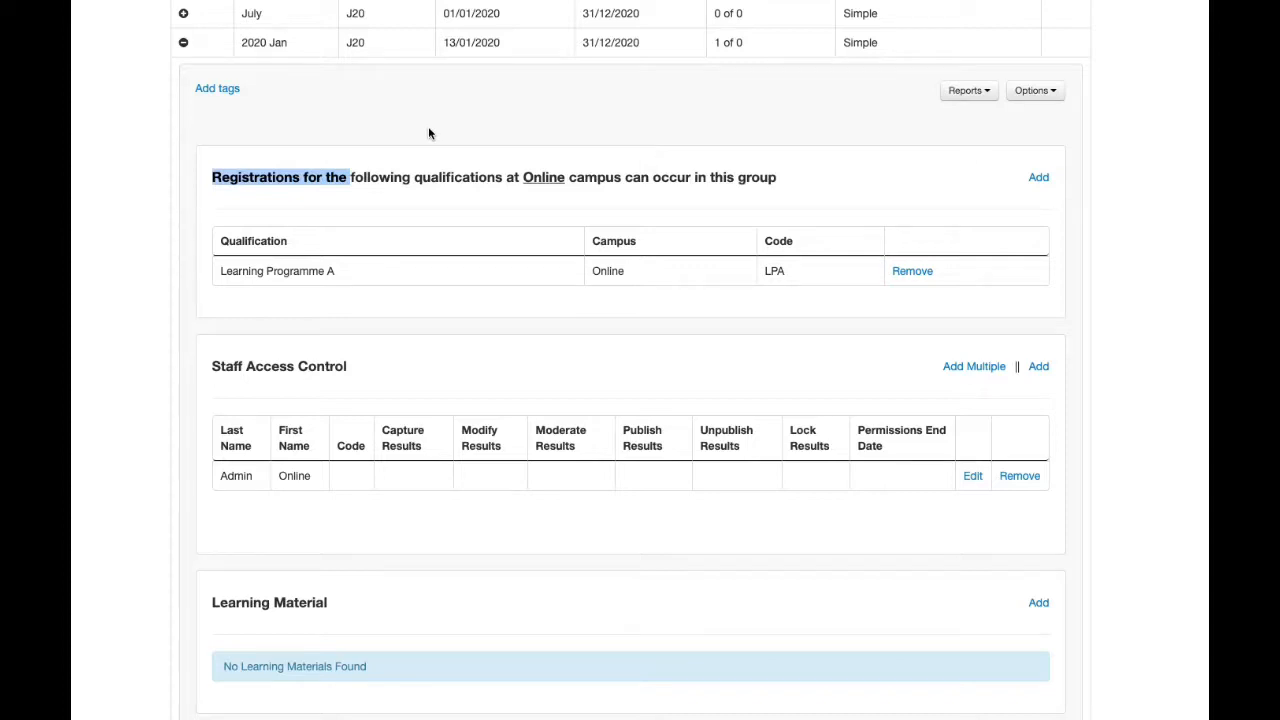
Step: Examine which qualifications at the Online campus can be registered in the 2020 Jan group
left_click(383, 206)
left_click_drag(210, 178, 940, 272)
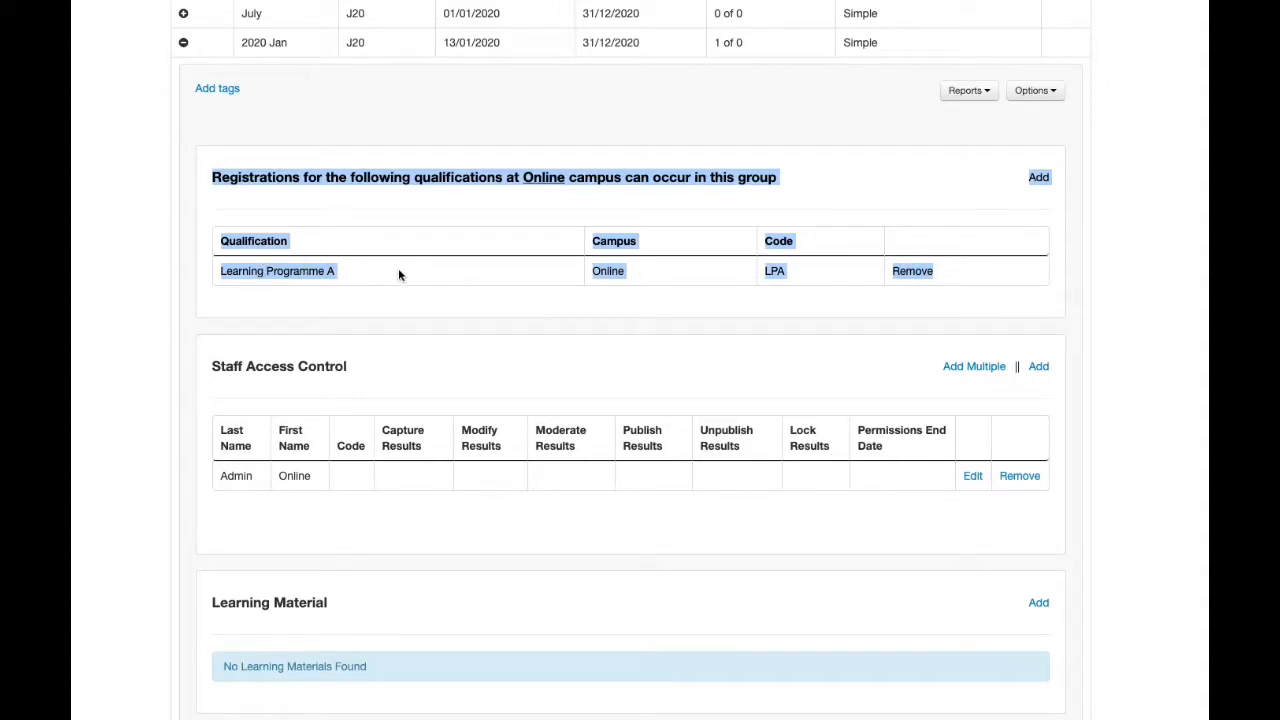
scroll(399, 271, "up", 5)
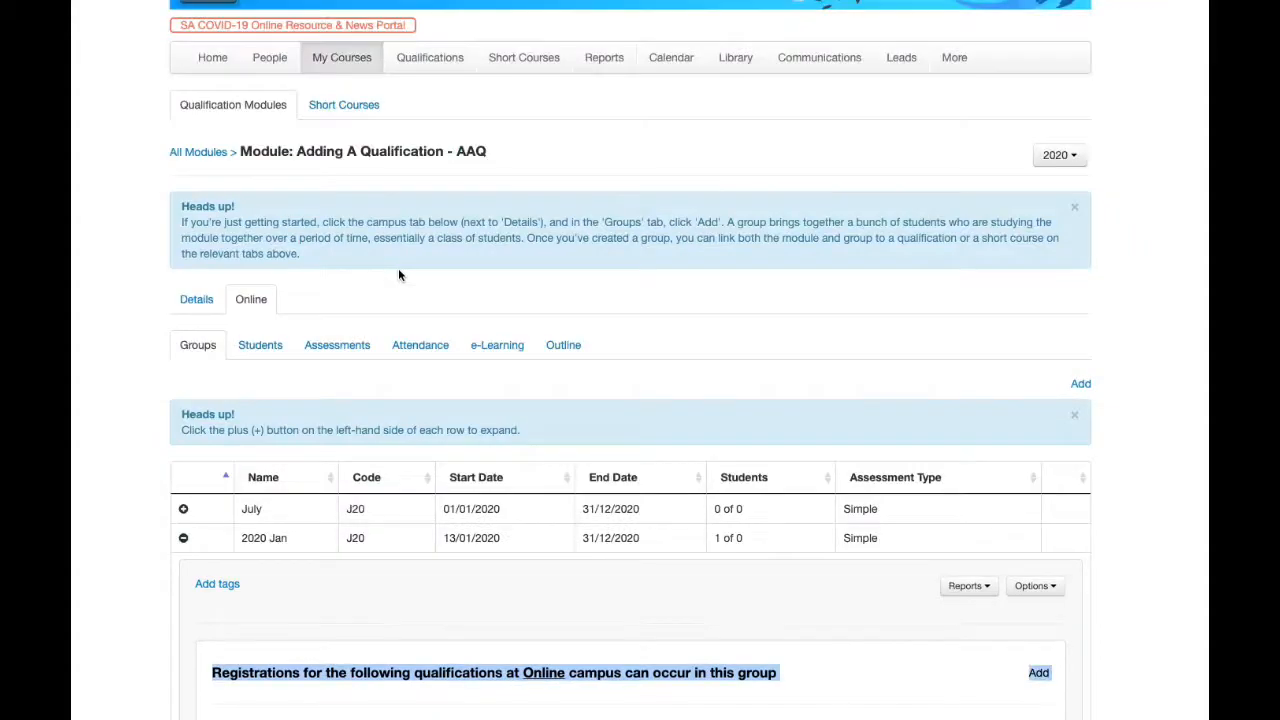
scroll(399, 271, "down", 5)
left_click(380, 365)
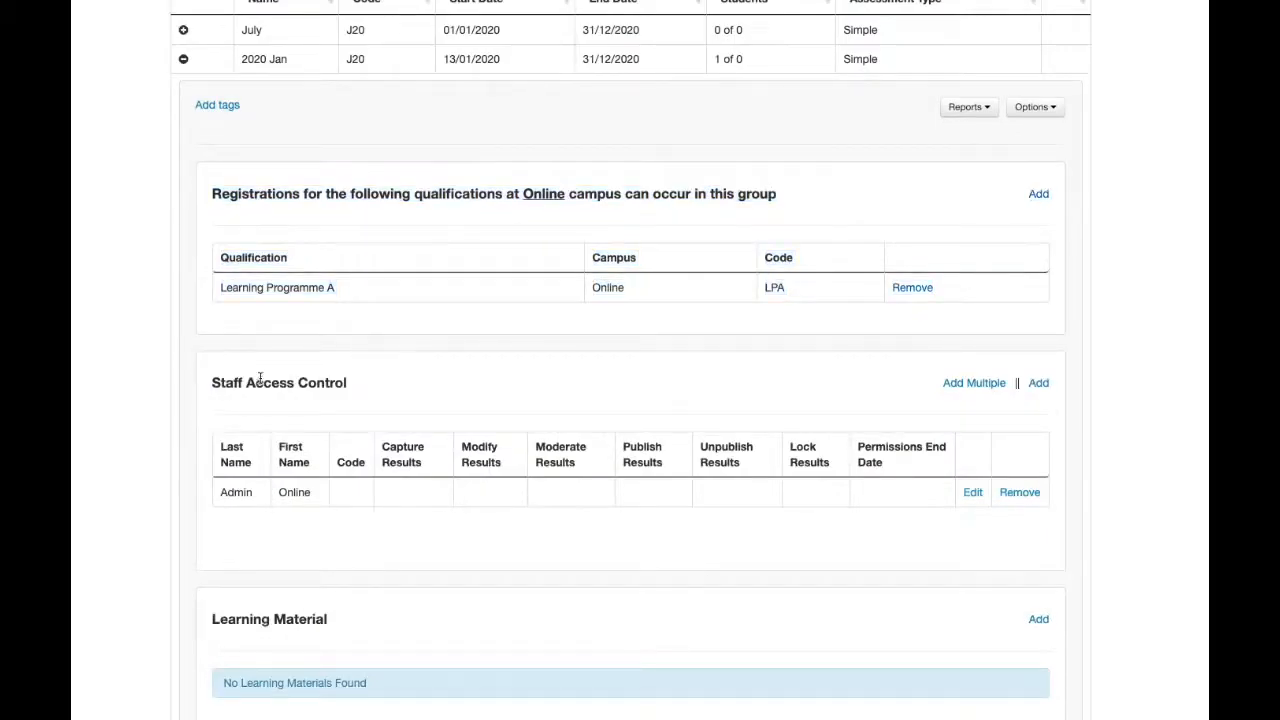
Step: Check the search for adding a staff member to the 2020 Jan group's staff access control, without adding anyone
left_click_drag(208, 383, 375, 387)
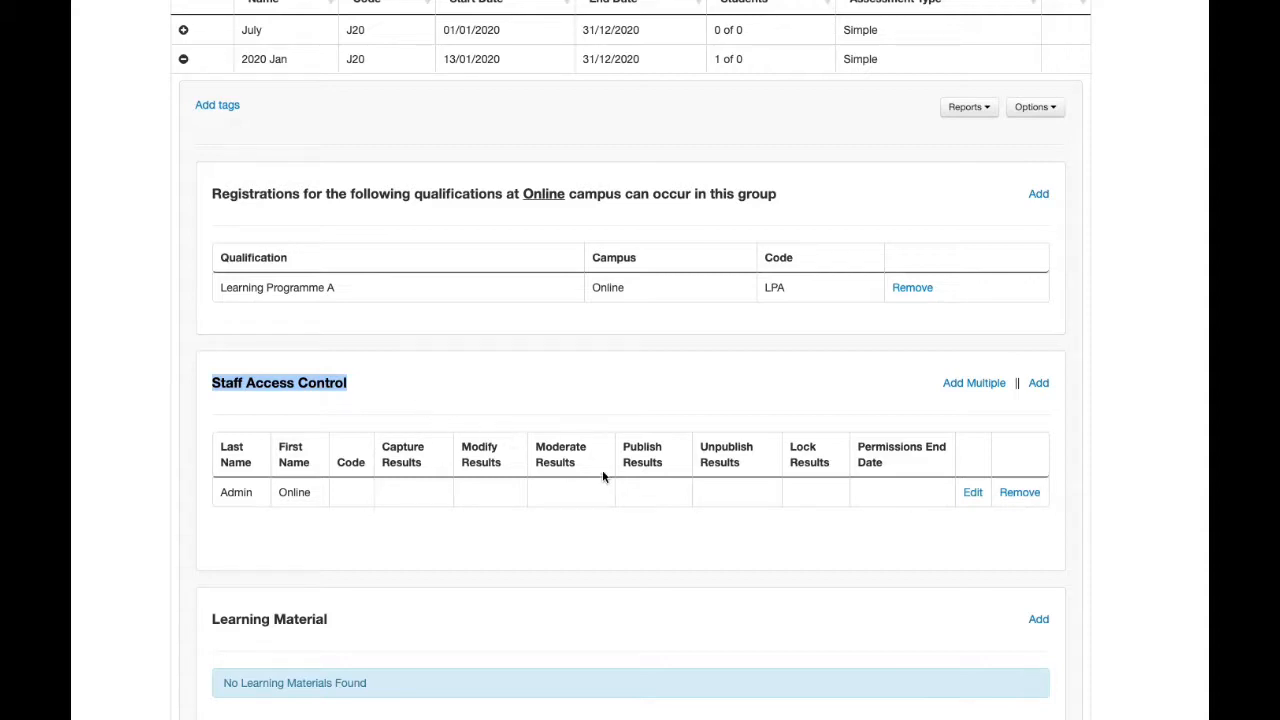
left_click(1036, 386)
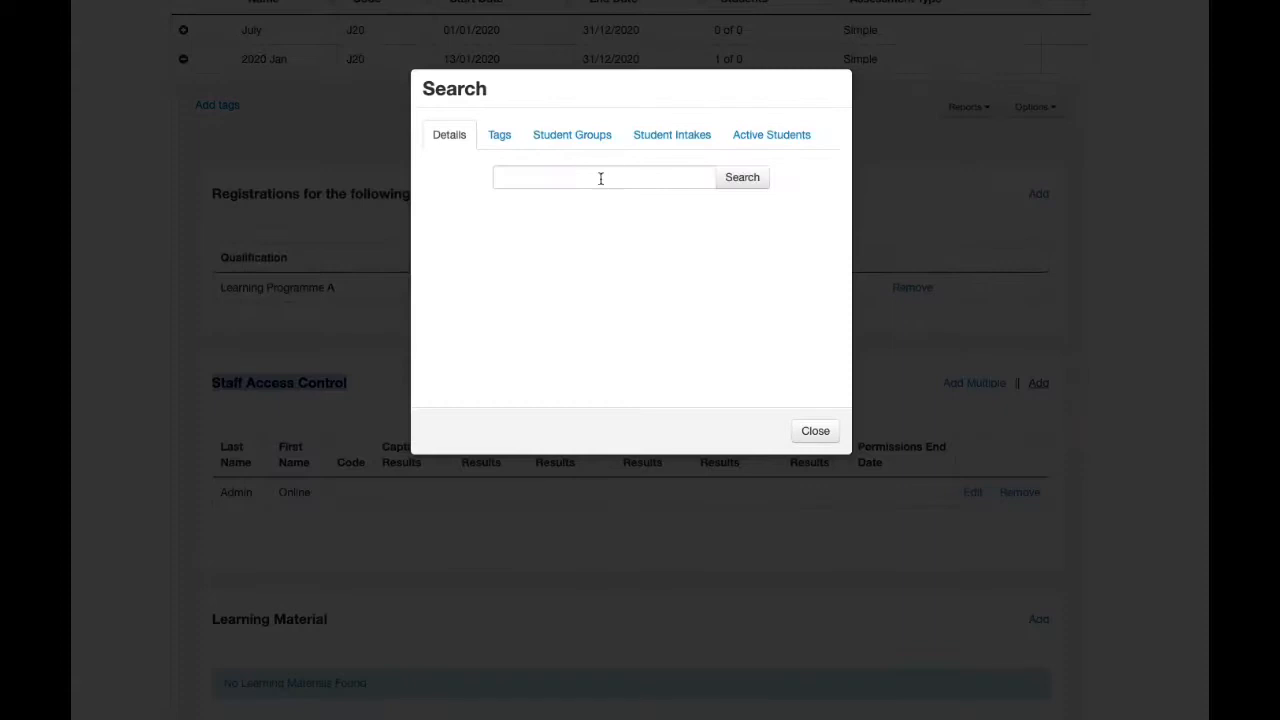
left_click(600, 177)
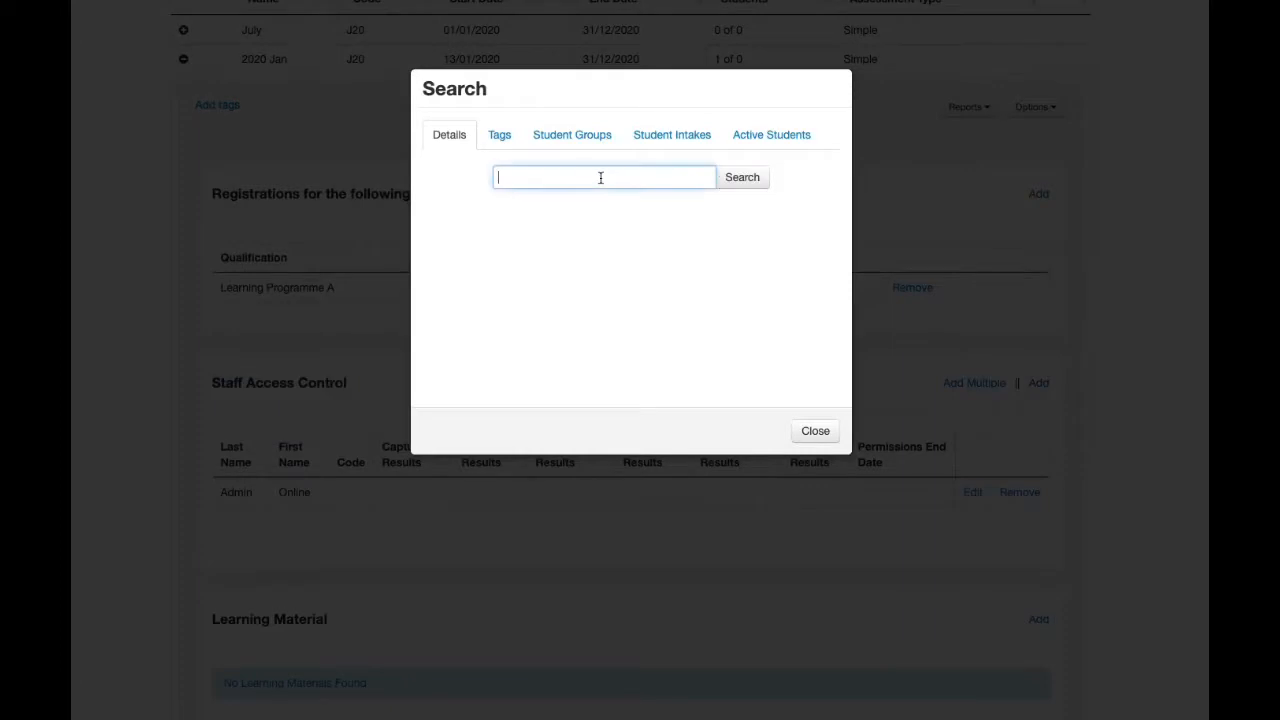
left_click(818, 431)
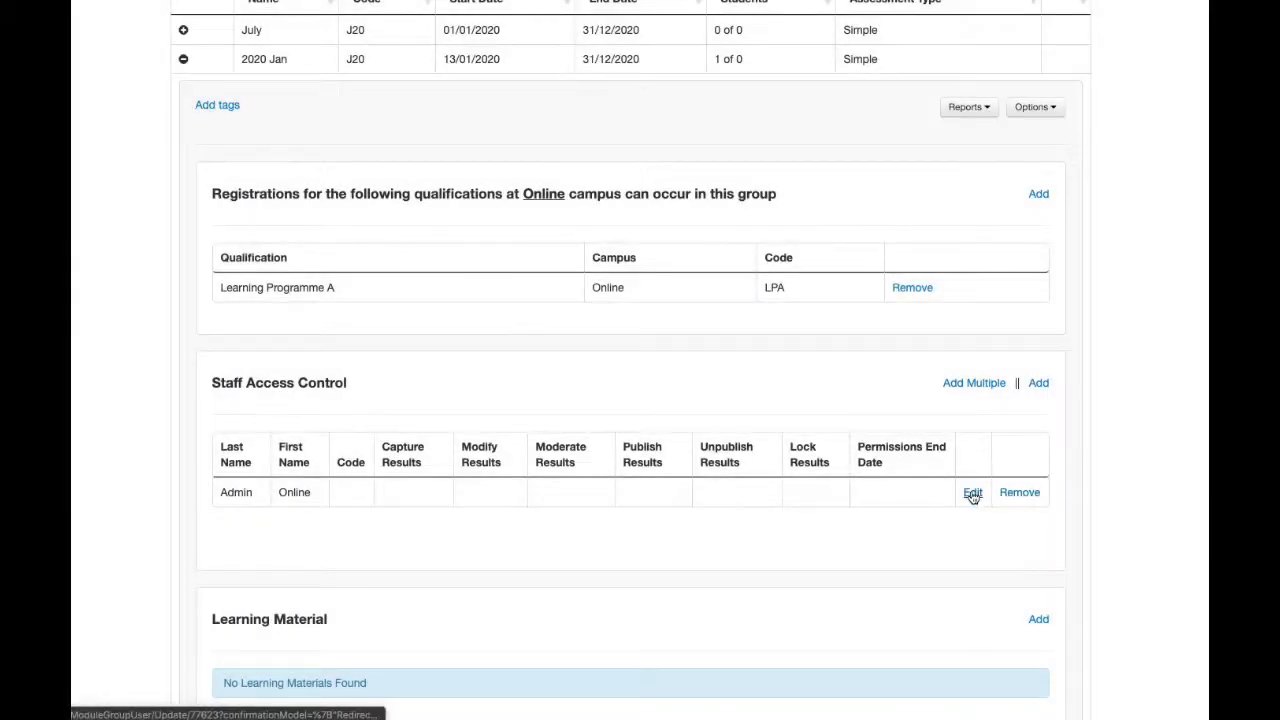
Step: Examine the access rights for the group's listed staff member and try a permissions end date of 2020/06/30, then discard the changes
left_click(972, 493)
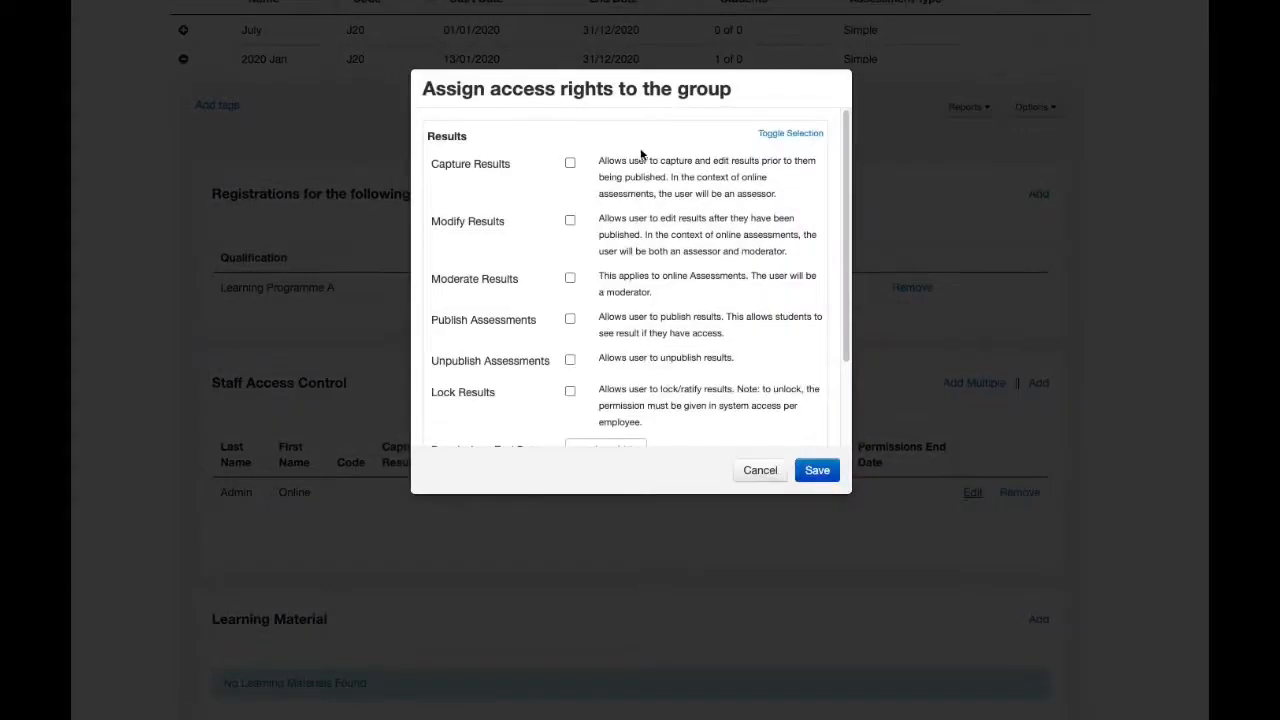
mouse_move(847, 182)
left_mouse_down()
mouse_move(846, 208)
mouse_move(846, 191)
left_mouse_up()
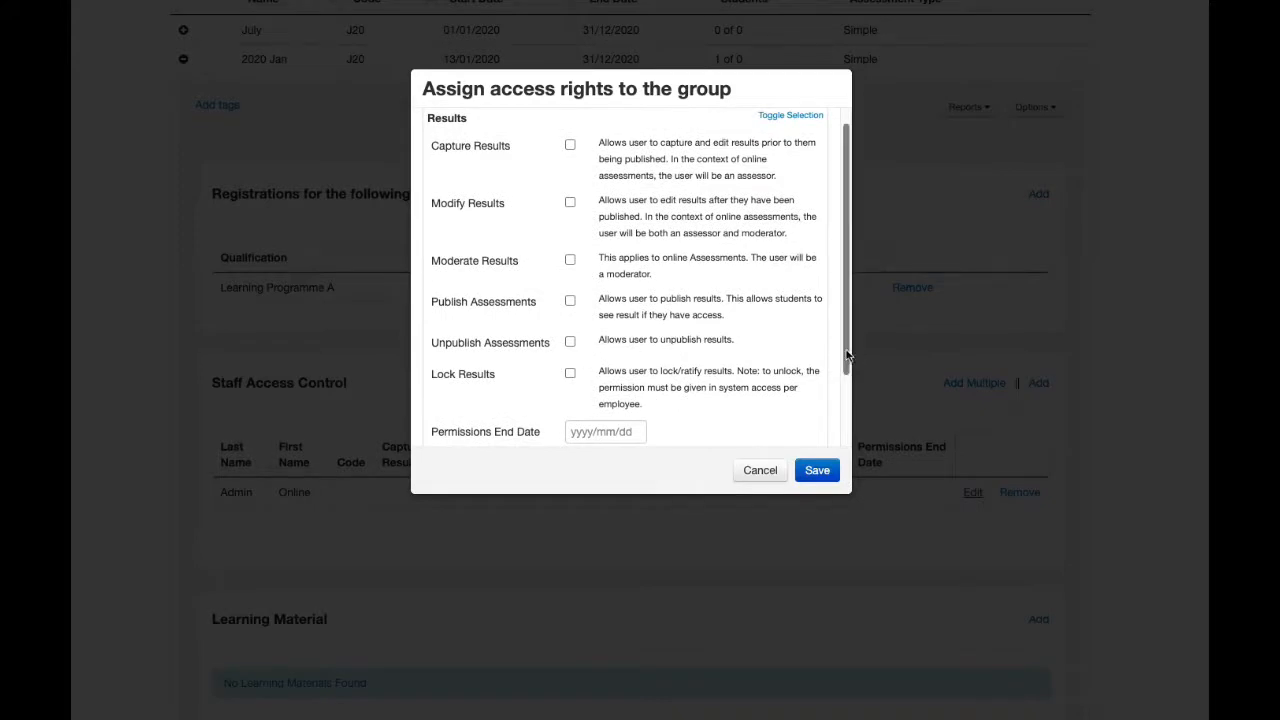
mouse_move(846, 354)
left_mouse_down()
mouse_move(849, 369)
mouse_move(849, 354)
left_mouse_up()
left_click(594, 431)
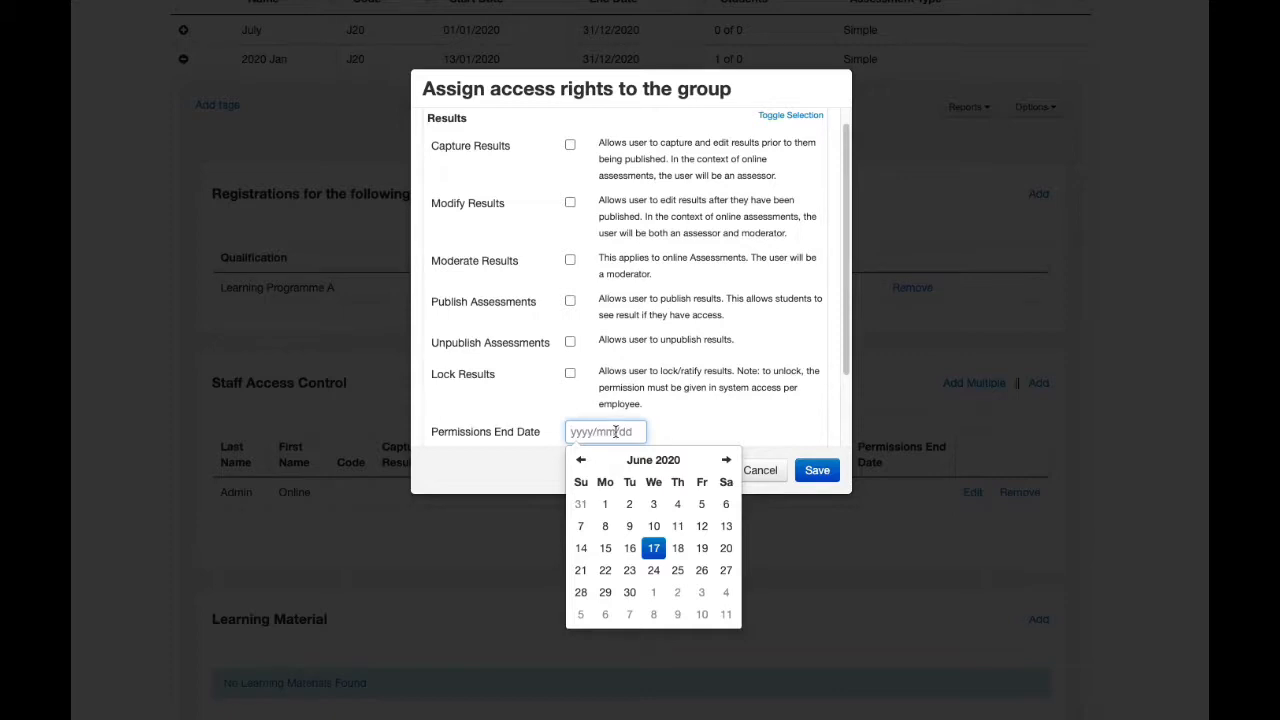
left_click(636, 597)
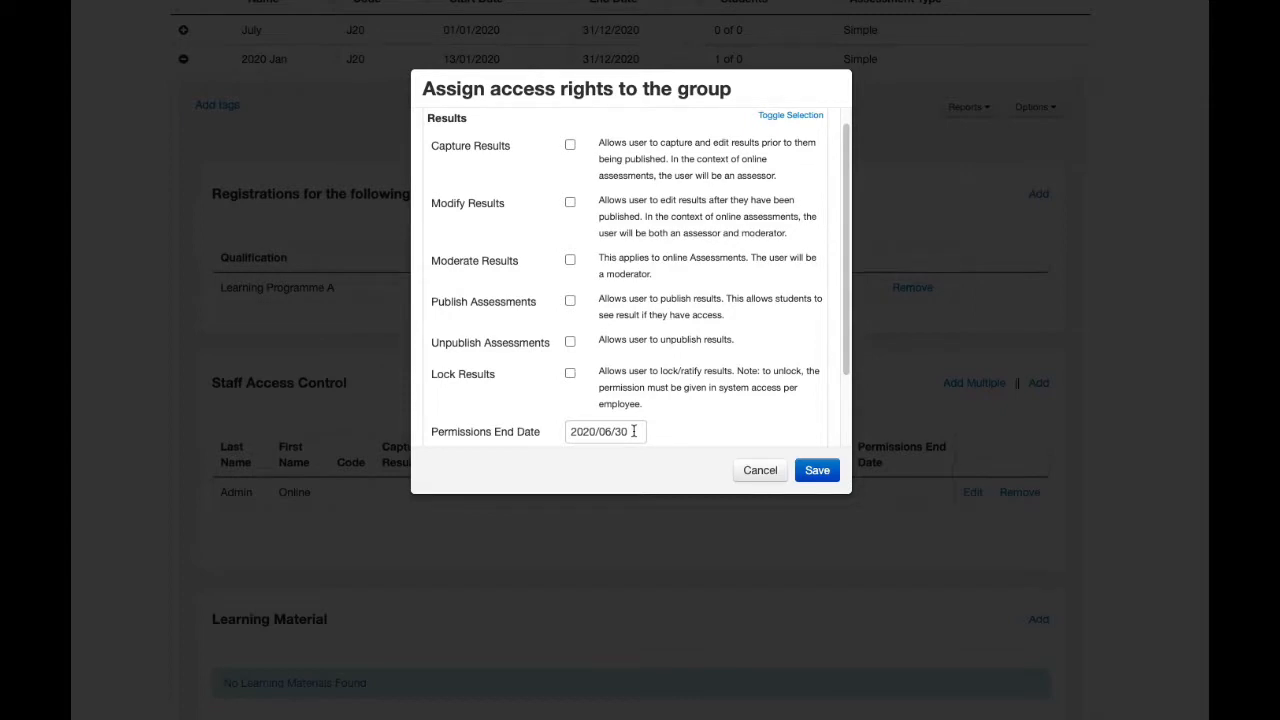
left_click(766, 470)
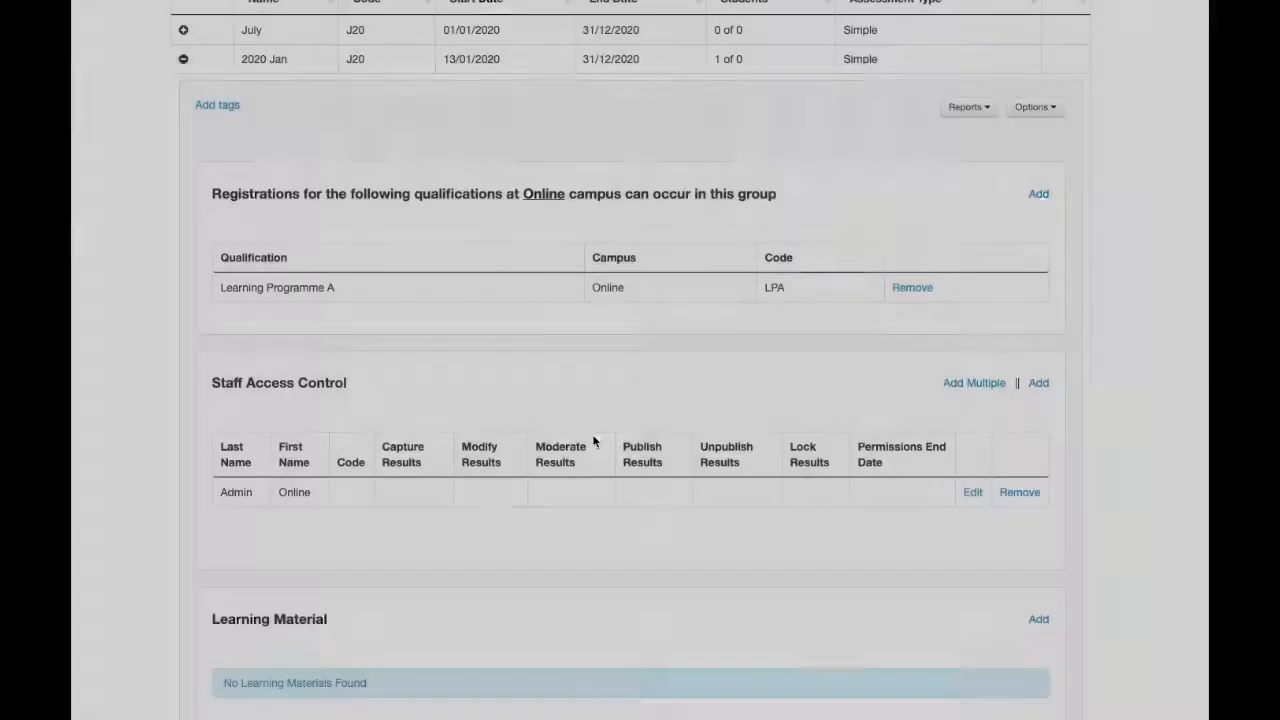
Step: Look through the 2020 Jan group's learning material and its resources for folders, files and links
scroll(594, 440, "down", 3)
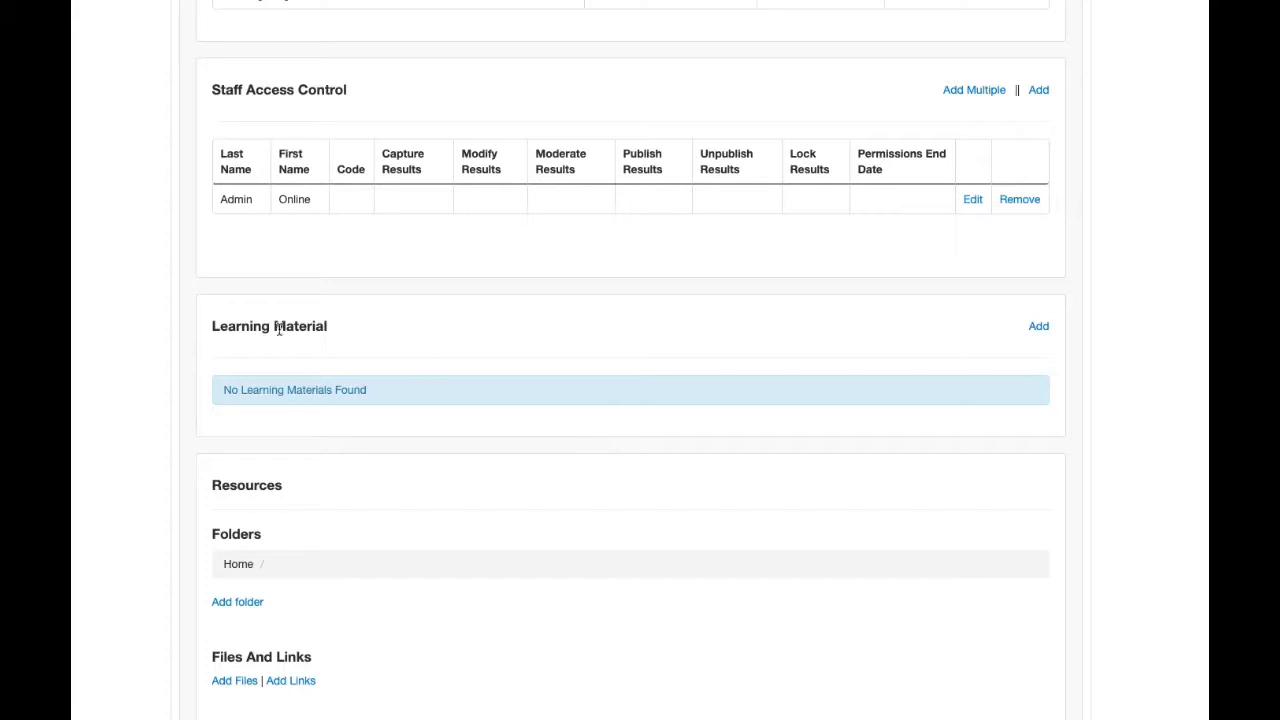
left_click_drag(213, 326, 377, 334)
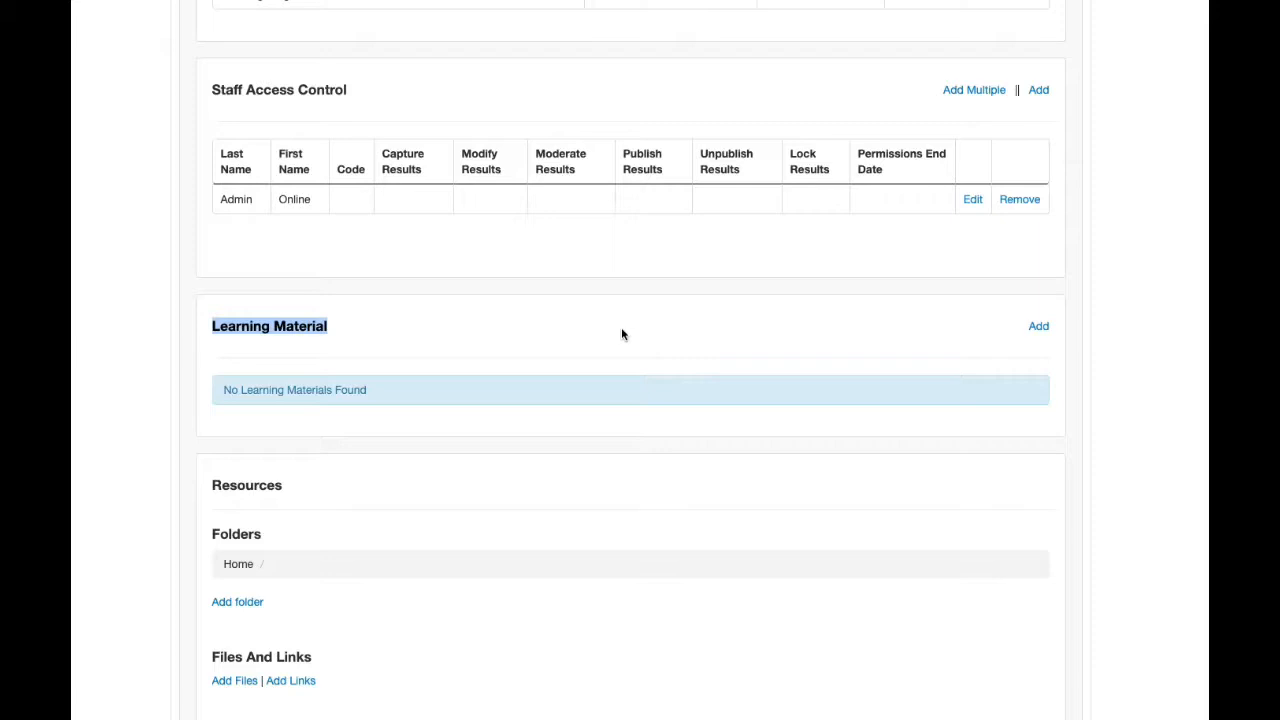
scroll(566, 337, "down", 1)
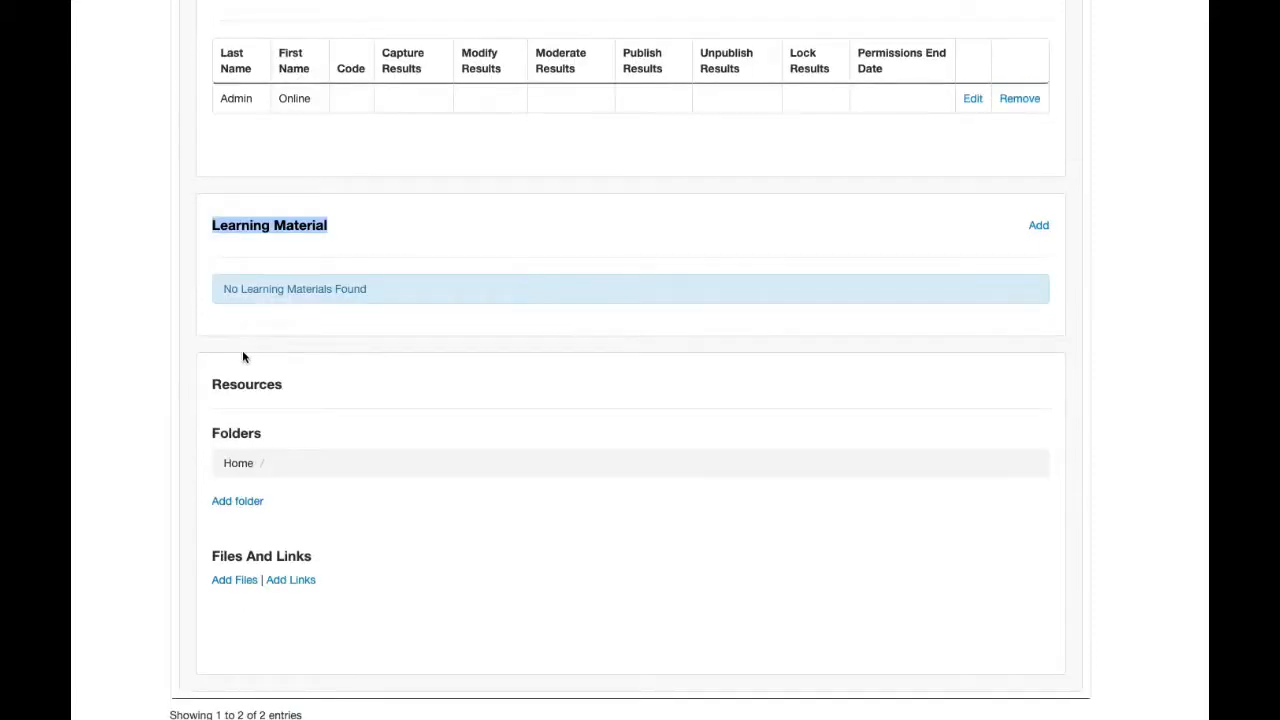
left_click_drag(208, 386, 362, 589)
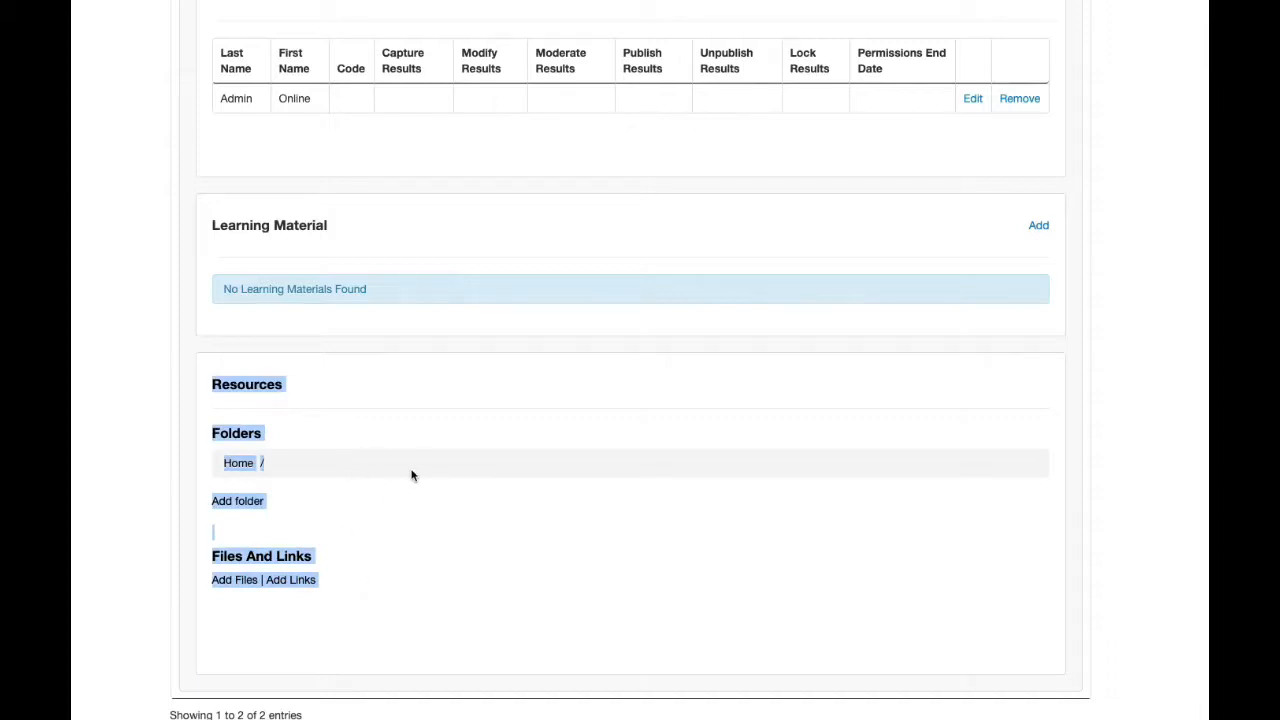
Step: Show the Online campus students in 2020 Jan and examine the change options for a selected student, then cancel and clear the selection
scroll(411, 476, "up", 1)
scroll(411, 476, "up", 10)
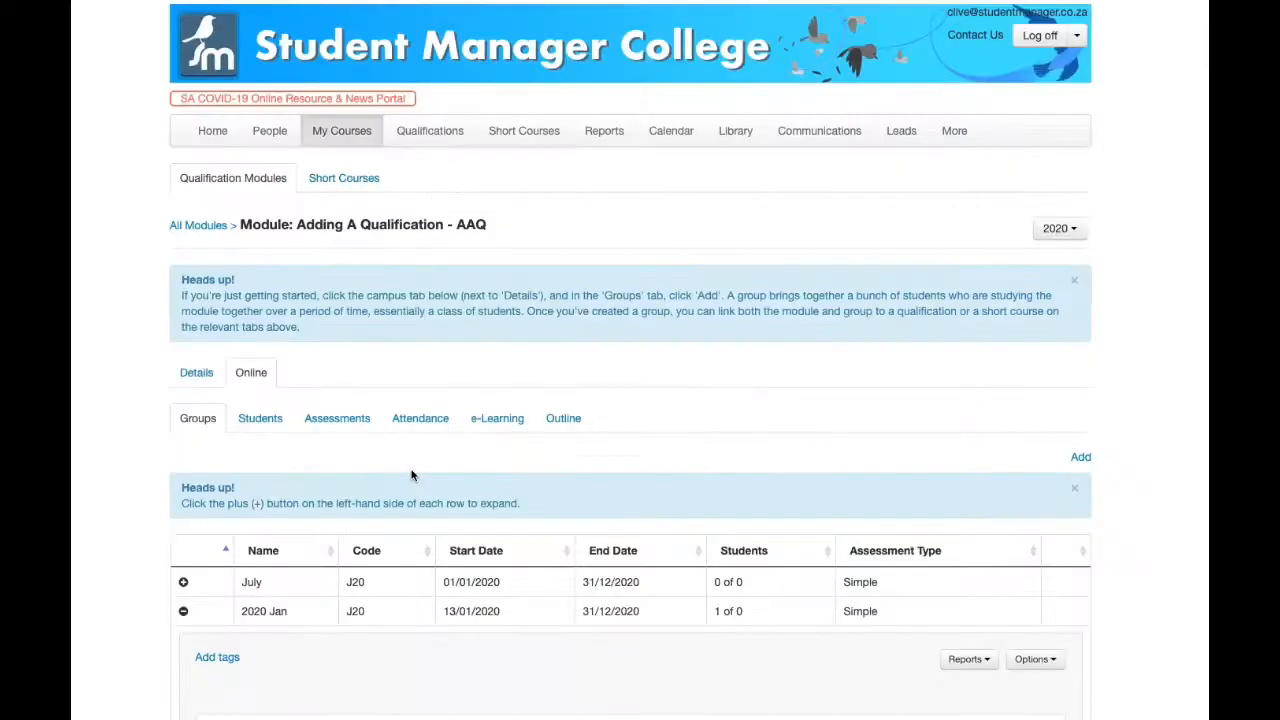
left_click(255, 424)
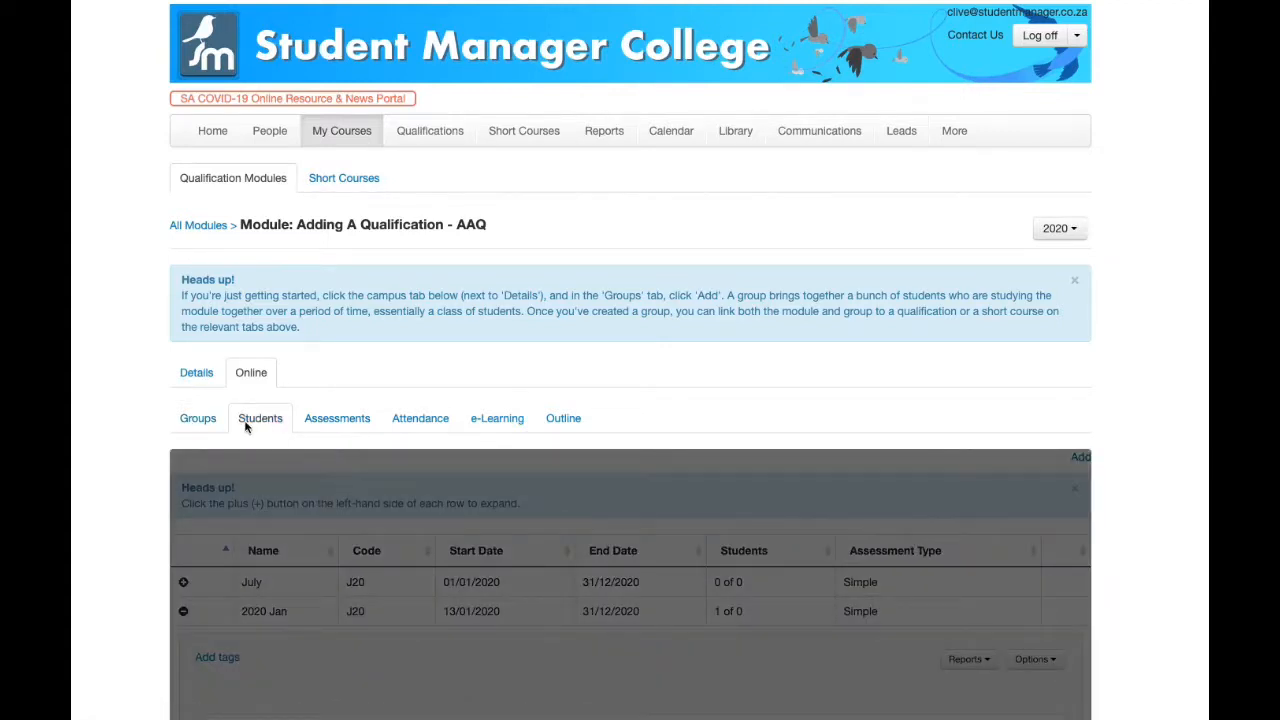
scroll(328, 453, "down", 1)
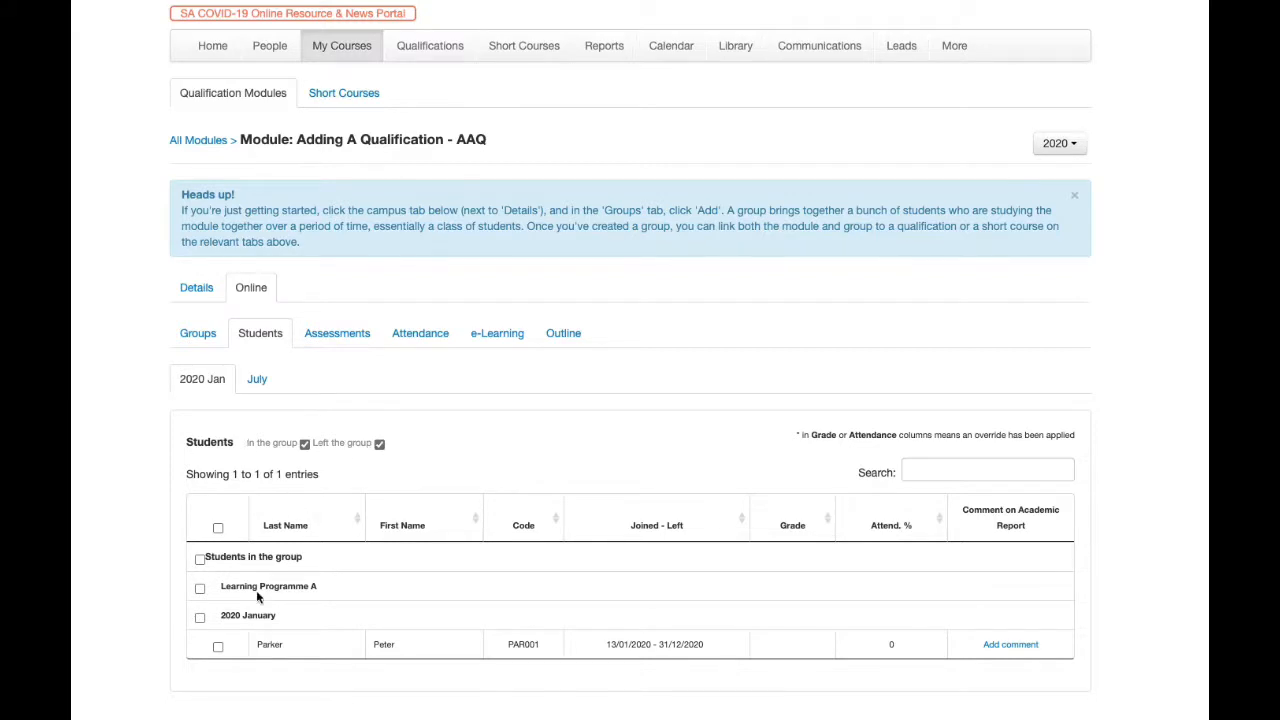
left_click(219, 648)
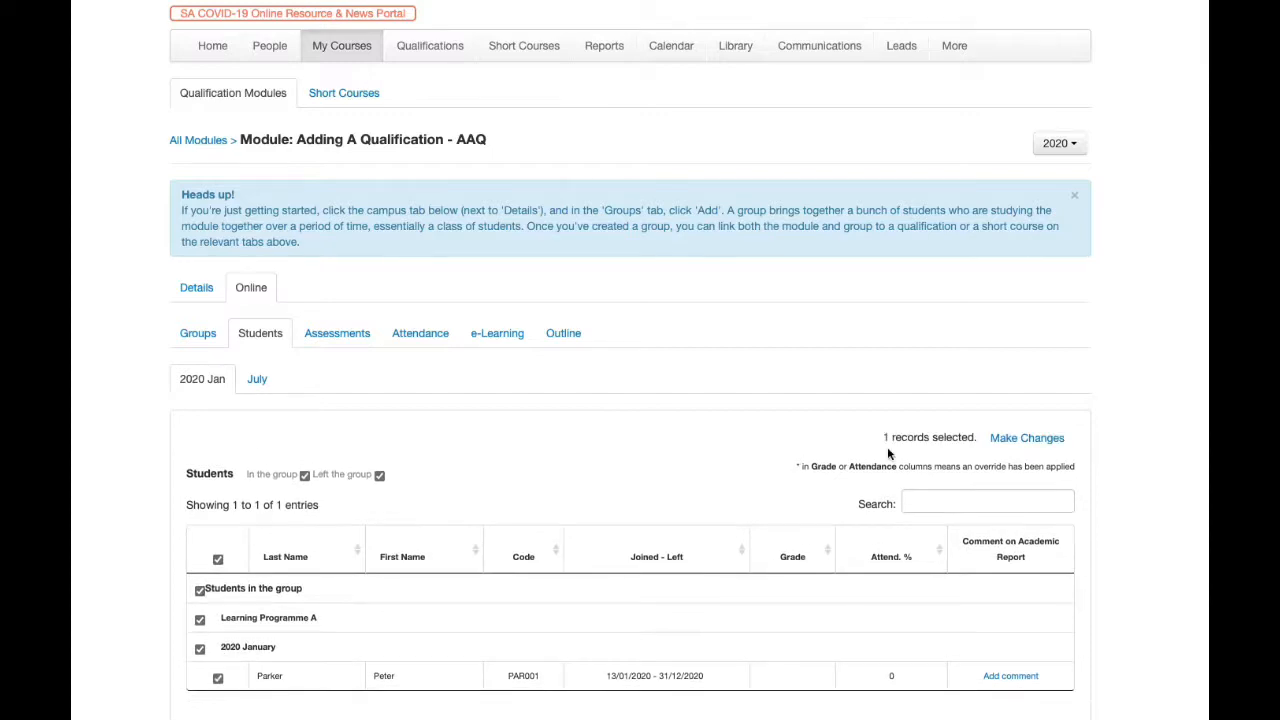
left_click(1030, 437)
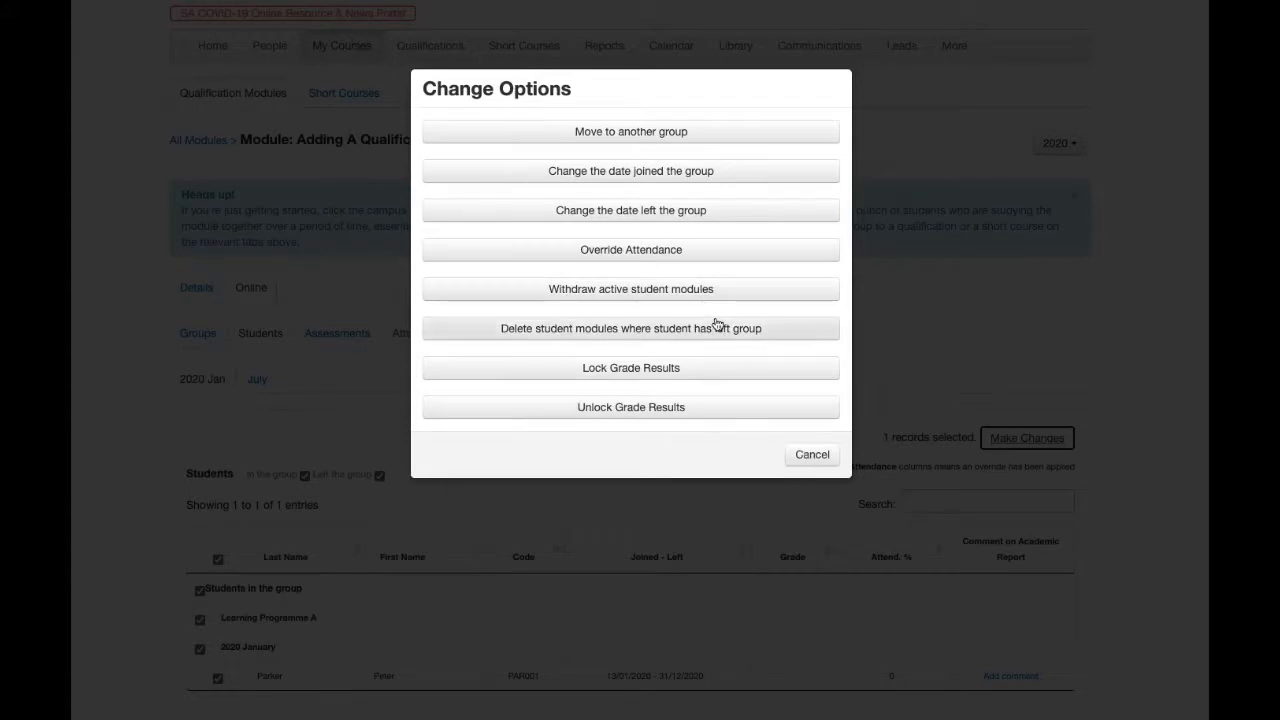
left_click(811, 455)
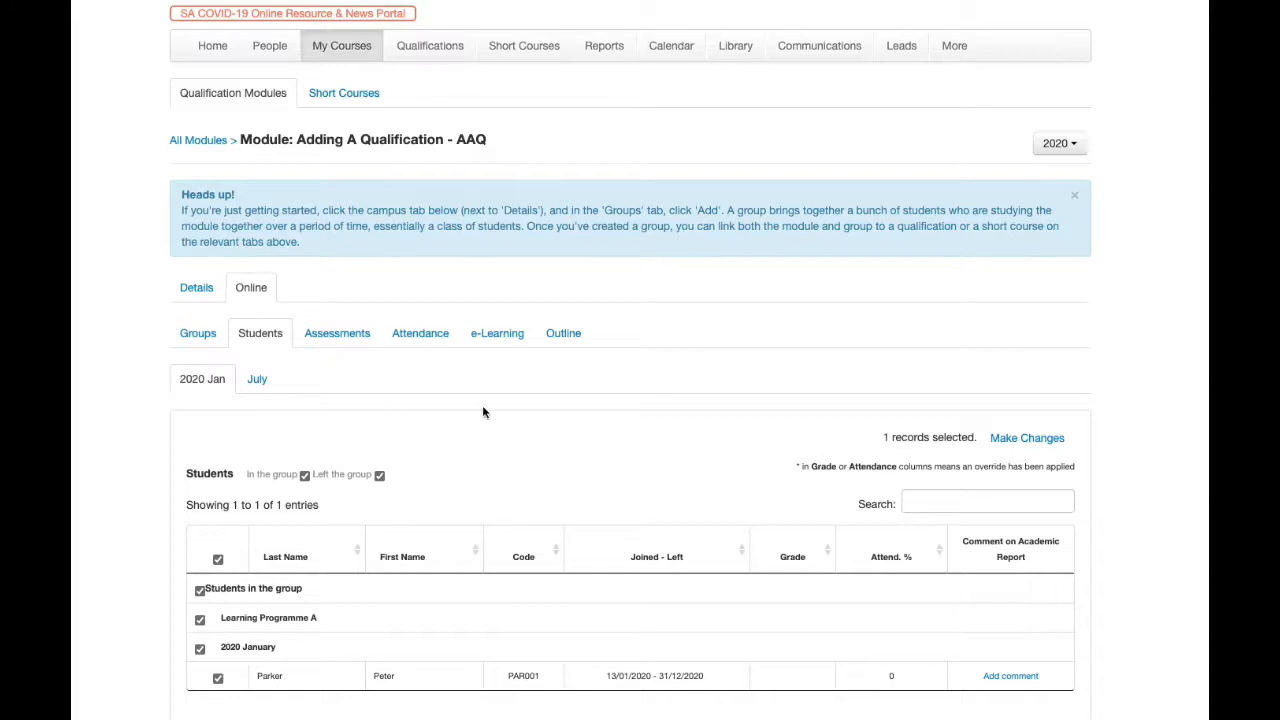
left_click(217, 677)
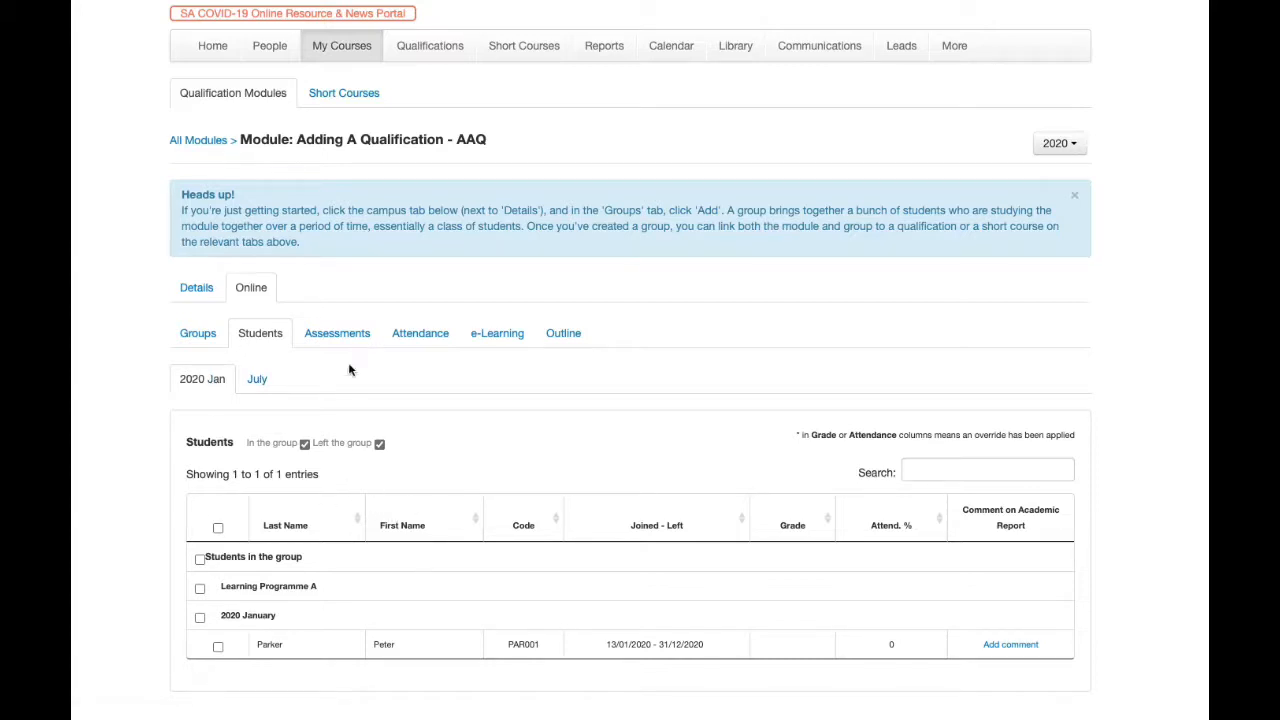
Step: Start a new assessment for the 2020 Jan group named "test 1" with a total of 40 and a weighting percentage of 10
left_click(338, 332)
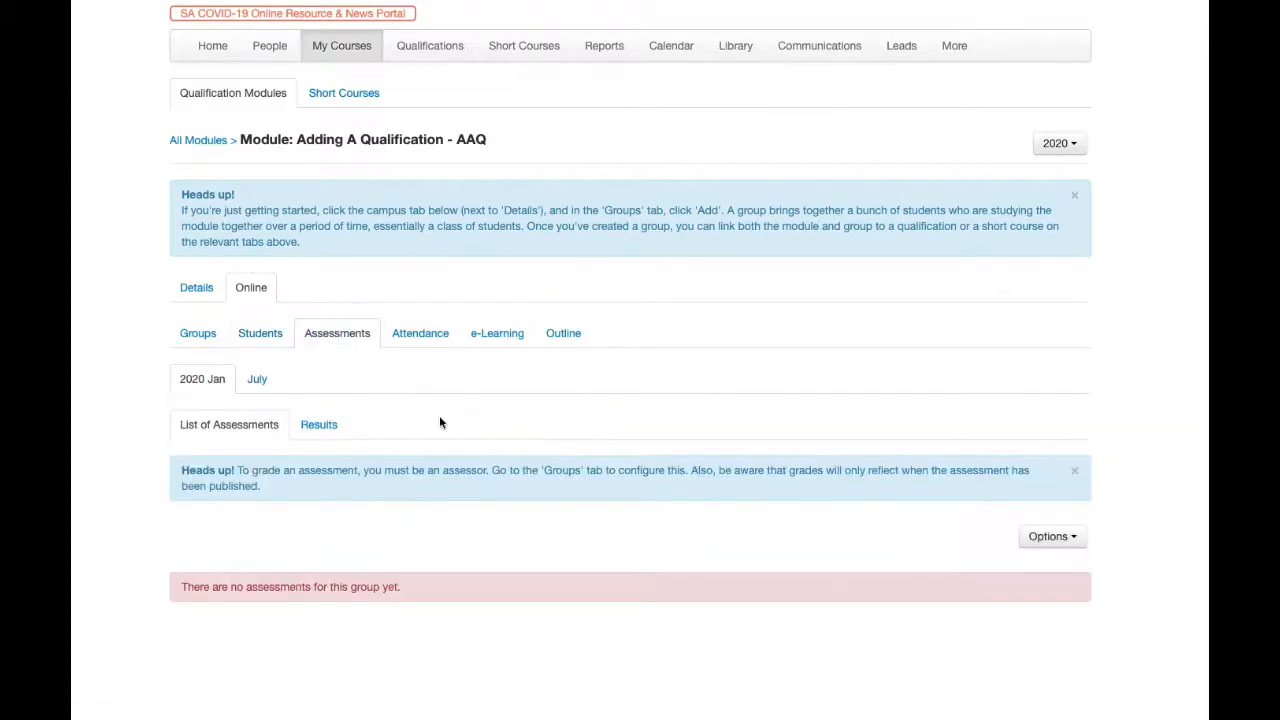
left_click(1055, 537)
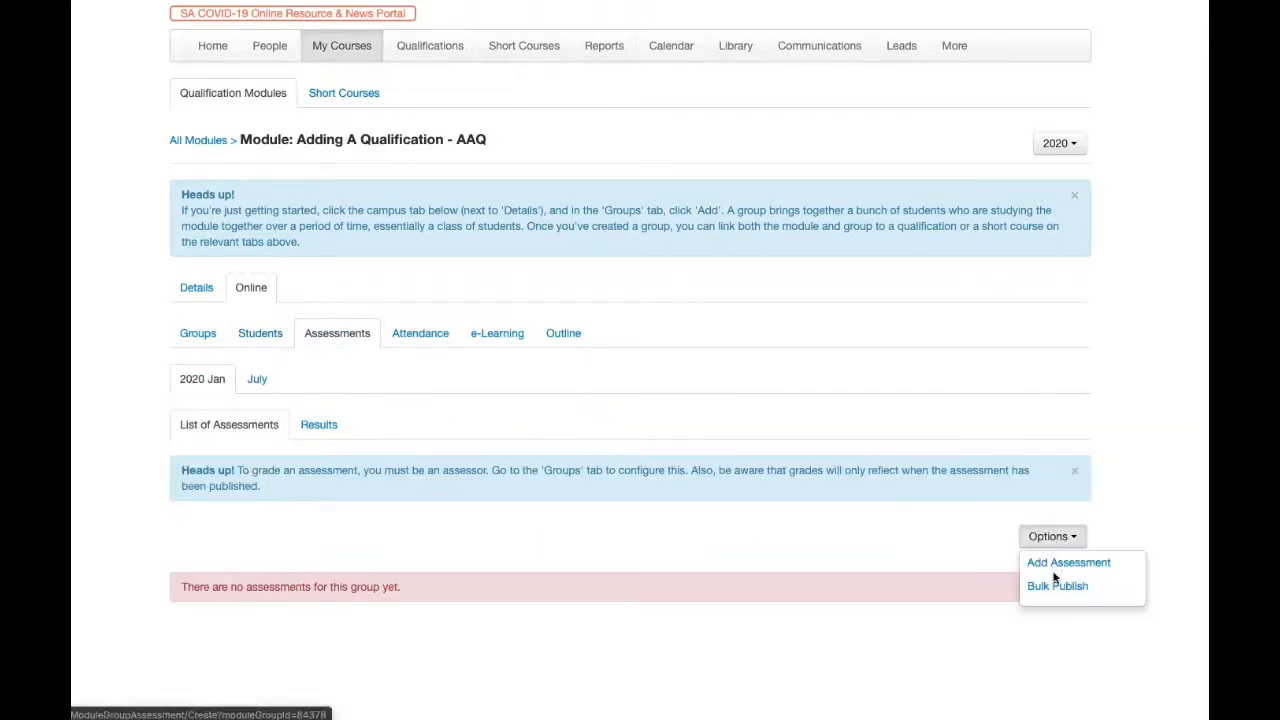
left_click(1062, 563)
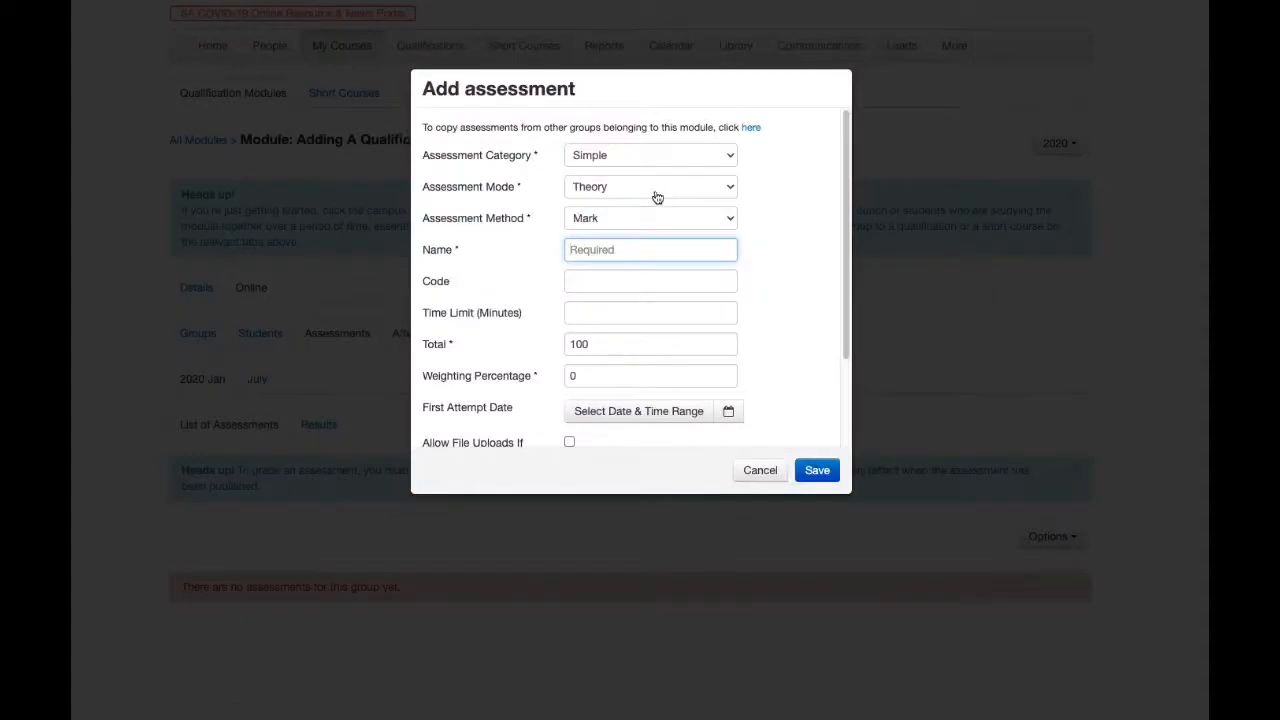
left_click(605, 249)
type("test 1")
double_click(574, 343)
type("40")
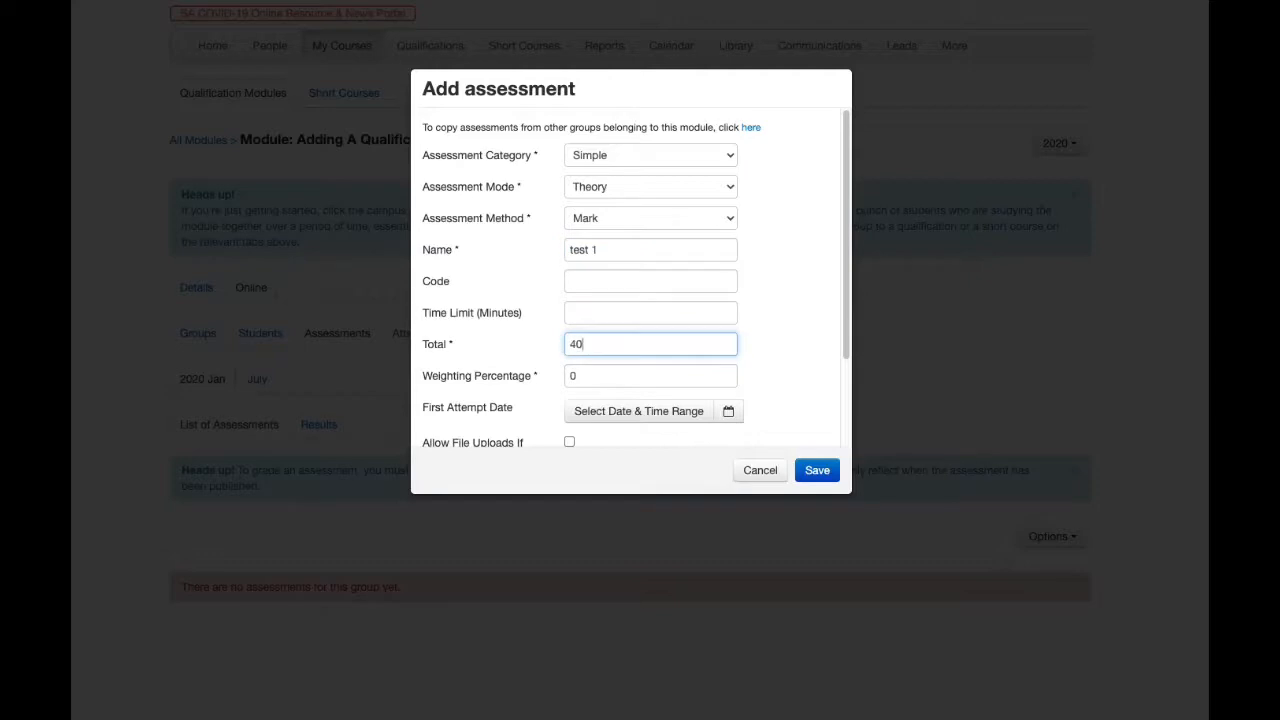
double_click(578, 375)
type("10")
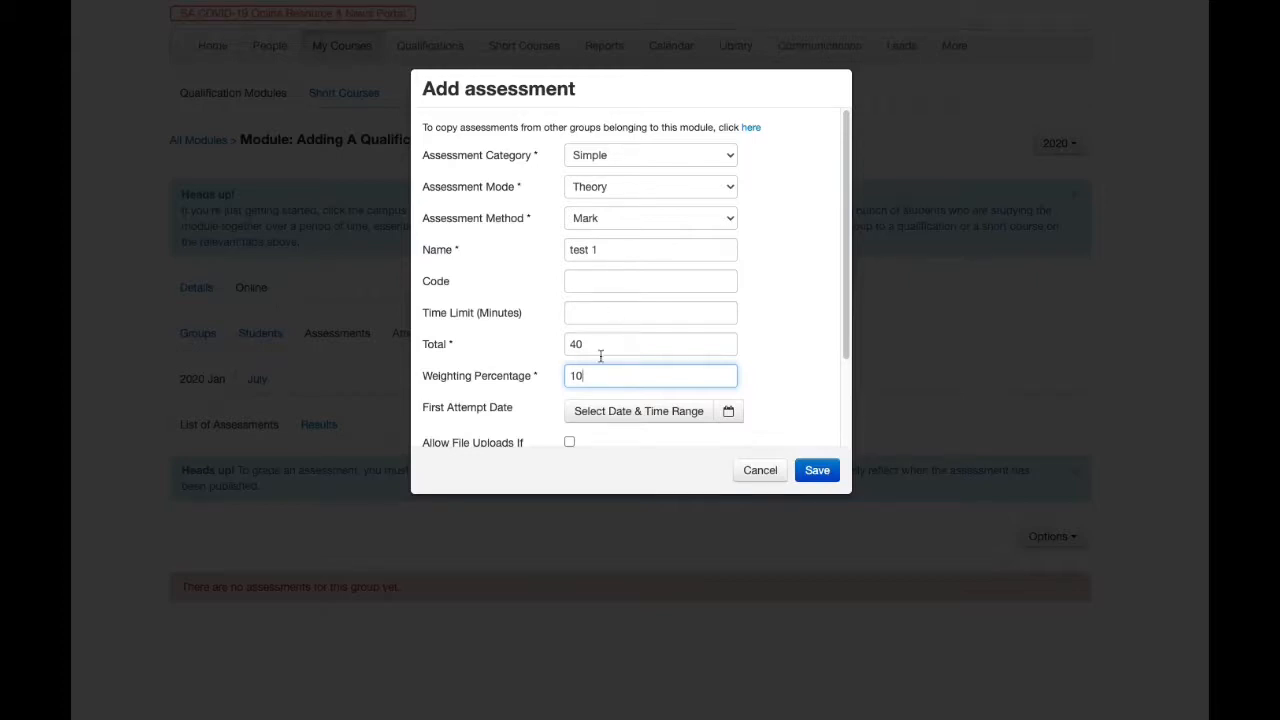
Step: Set the new assessment's time limit to 50 minutes
scroll(634, 370, "down", 2)
scroll(630, 365, "up", 1)
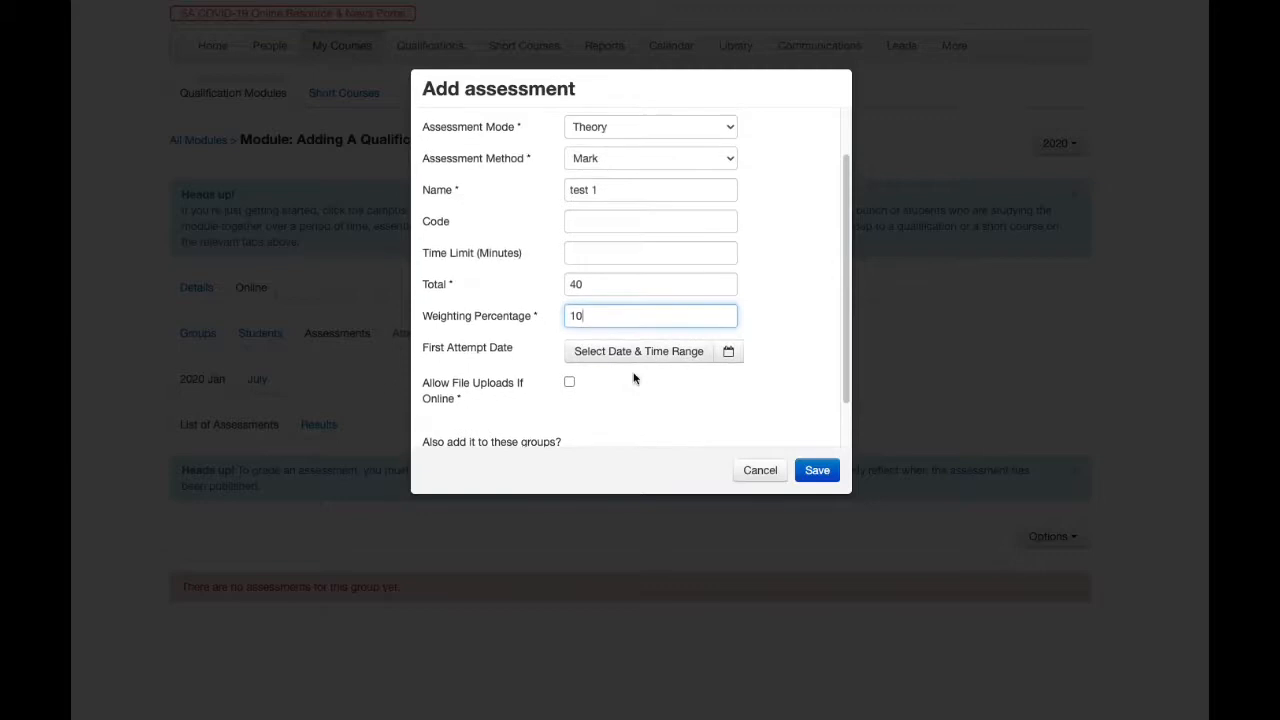
left_click(610, 254)
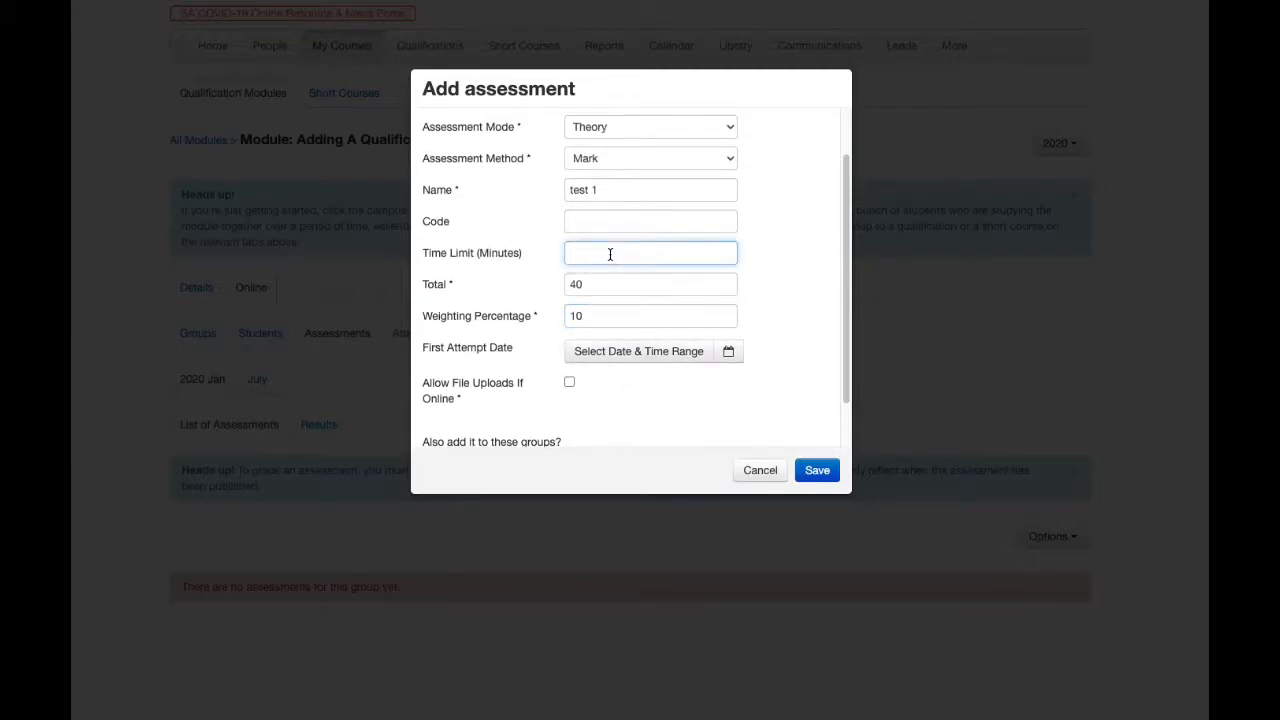
type("100")
key("BackSpace")
key("BackSpace")
type("50")
left_click_drag(611, 254, 557, 257)
Step: Set the first attempt date range to 24 Jun 2020 0:00 - 30 Jun 2020 23:59 and allow file uploads if online
left_click(652, 356)
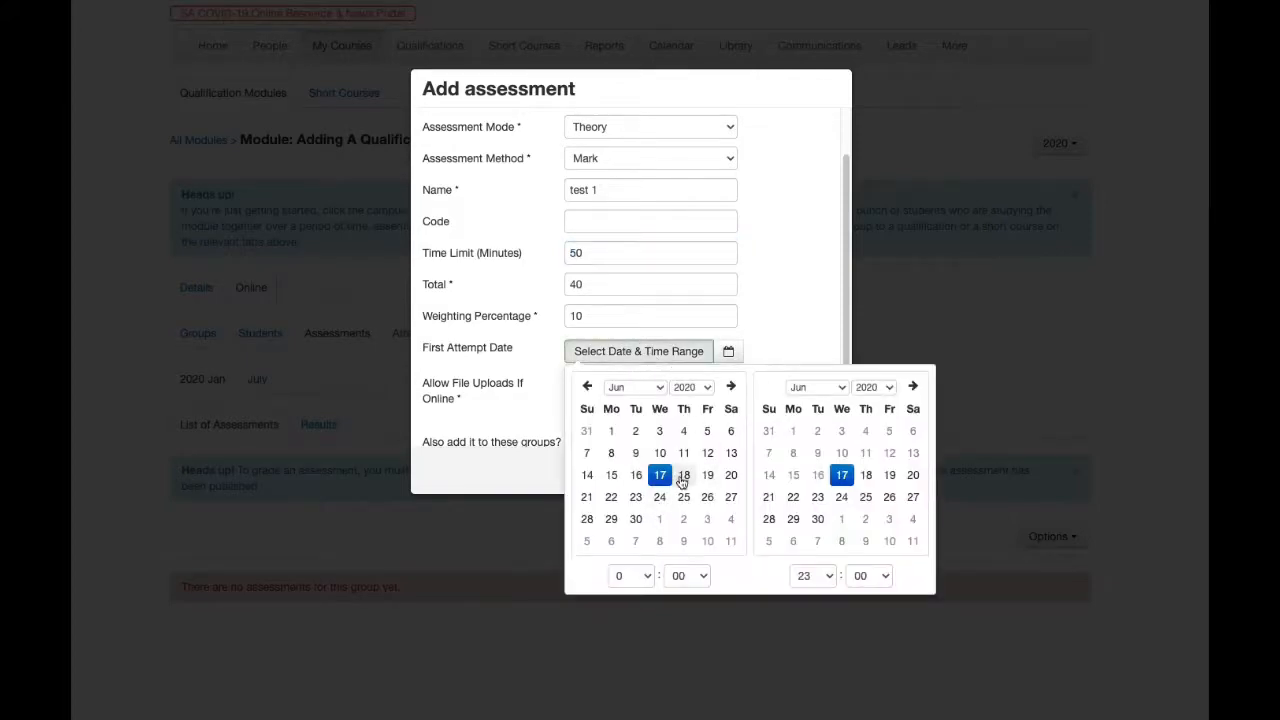
left_click(660, 496)
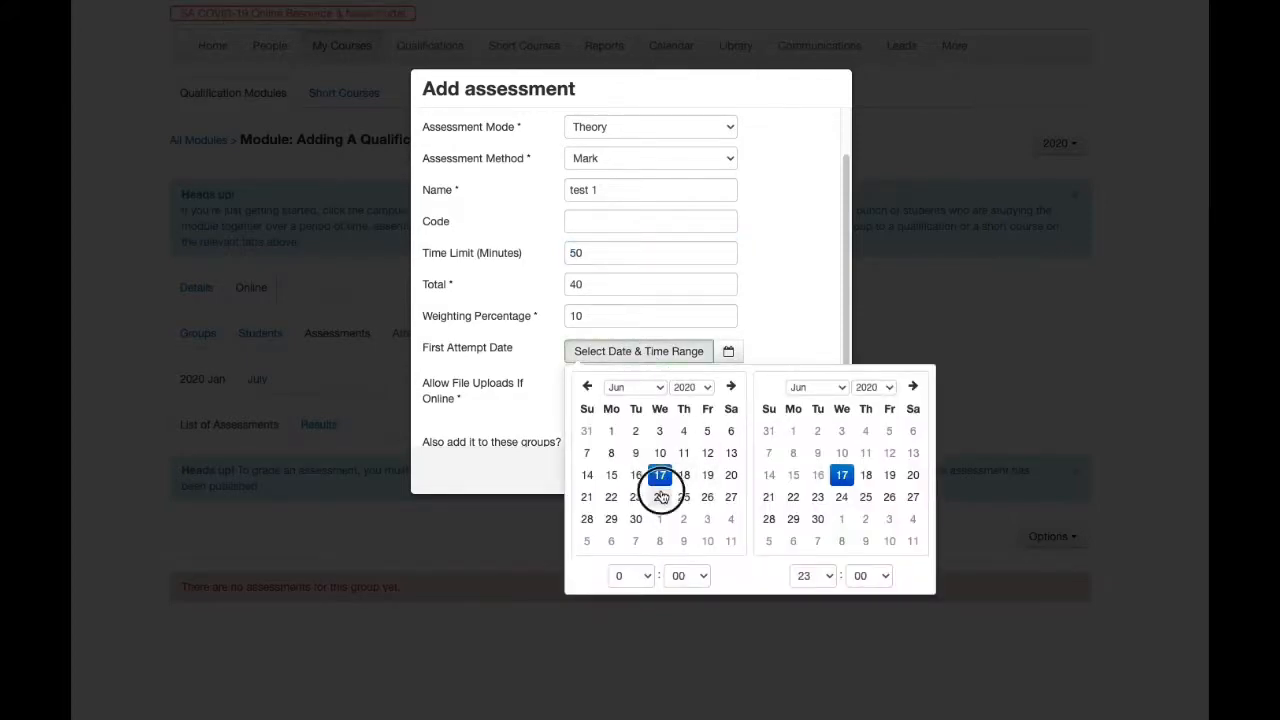
left_click(818, 520)
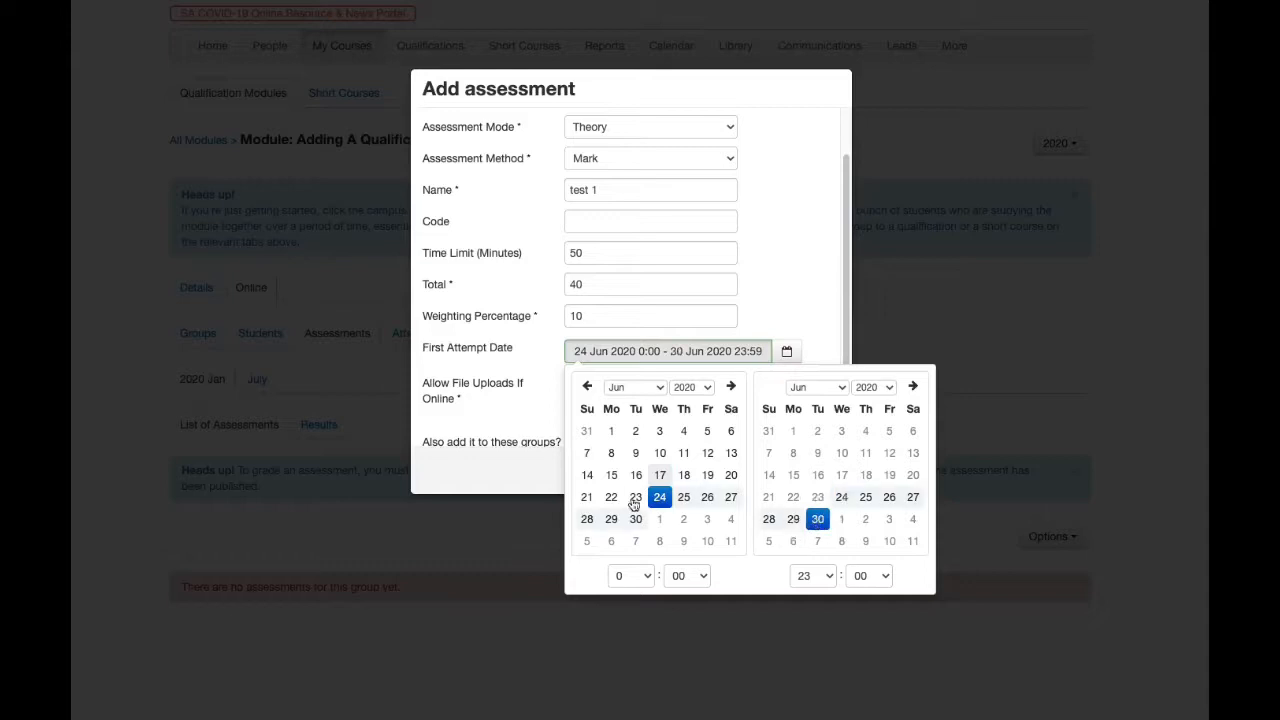
left_click(803, 297)
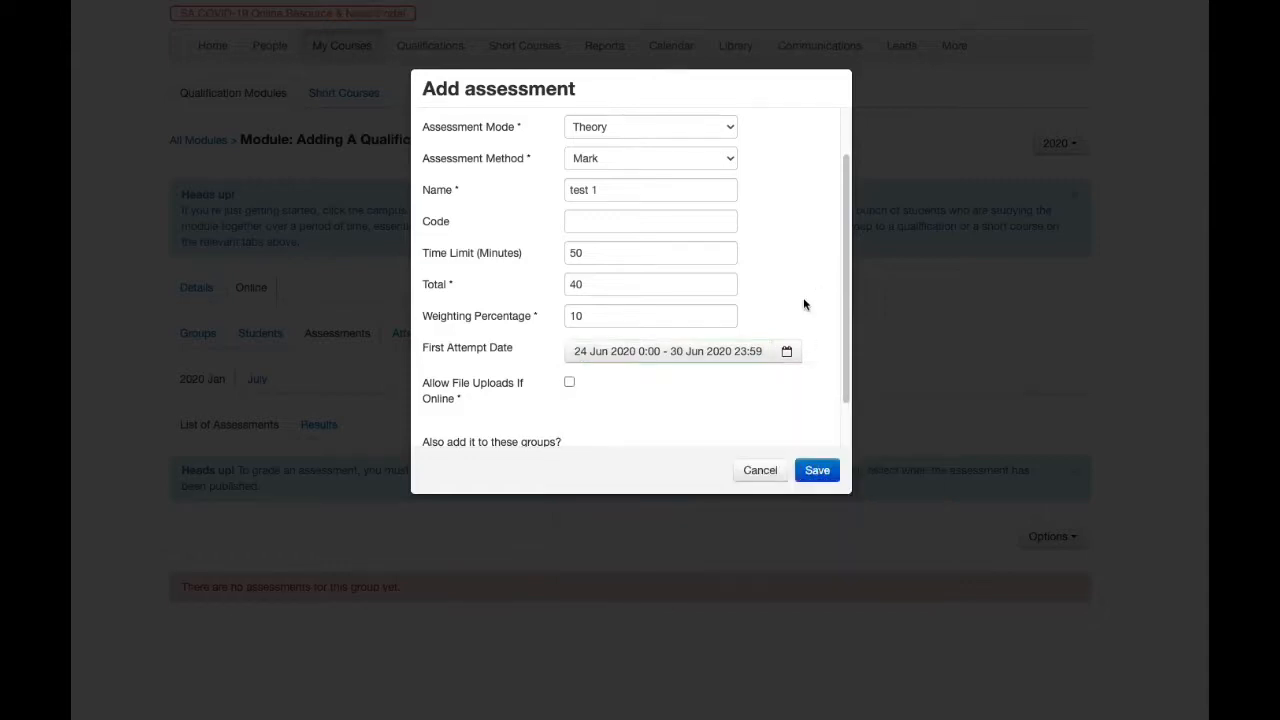
left_click(571, 385)
Step: Review the filled-in assessment details, the other groups it can be added to and the option to copy assessments
scroll(565, 281, "down", 1)
scroll(566, 282, "down", 1)
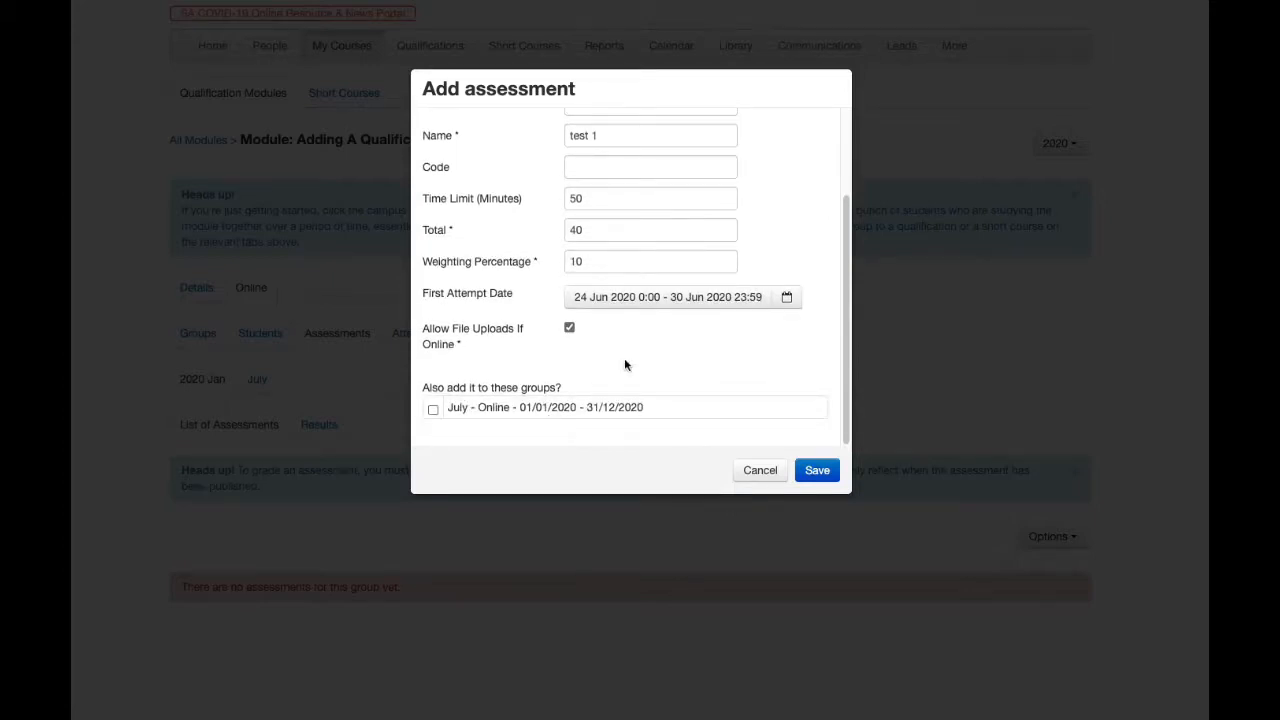
scroll(631, 354, "up", 2)
scroll(631, 354, "up", 1)
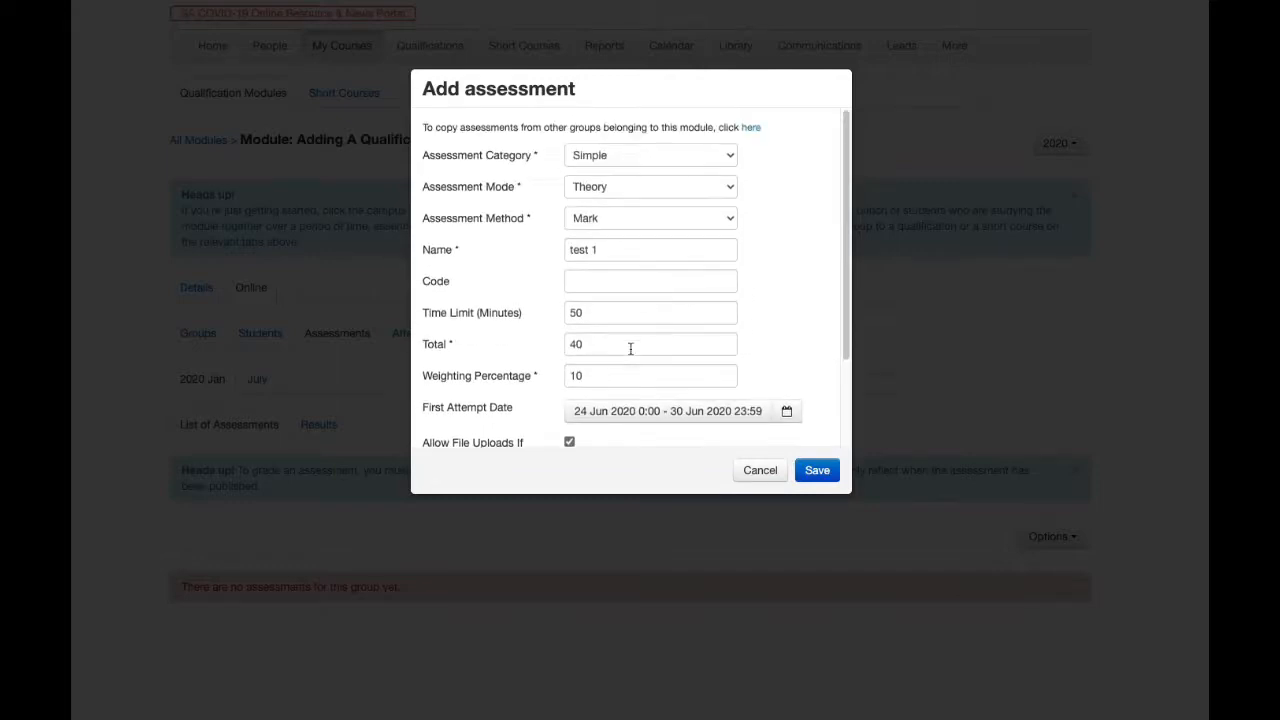
scroll(630, 348, "down", 3)
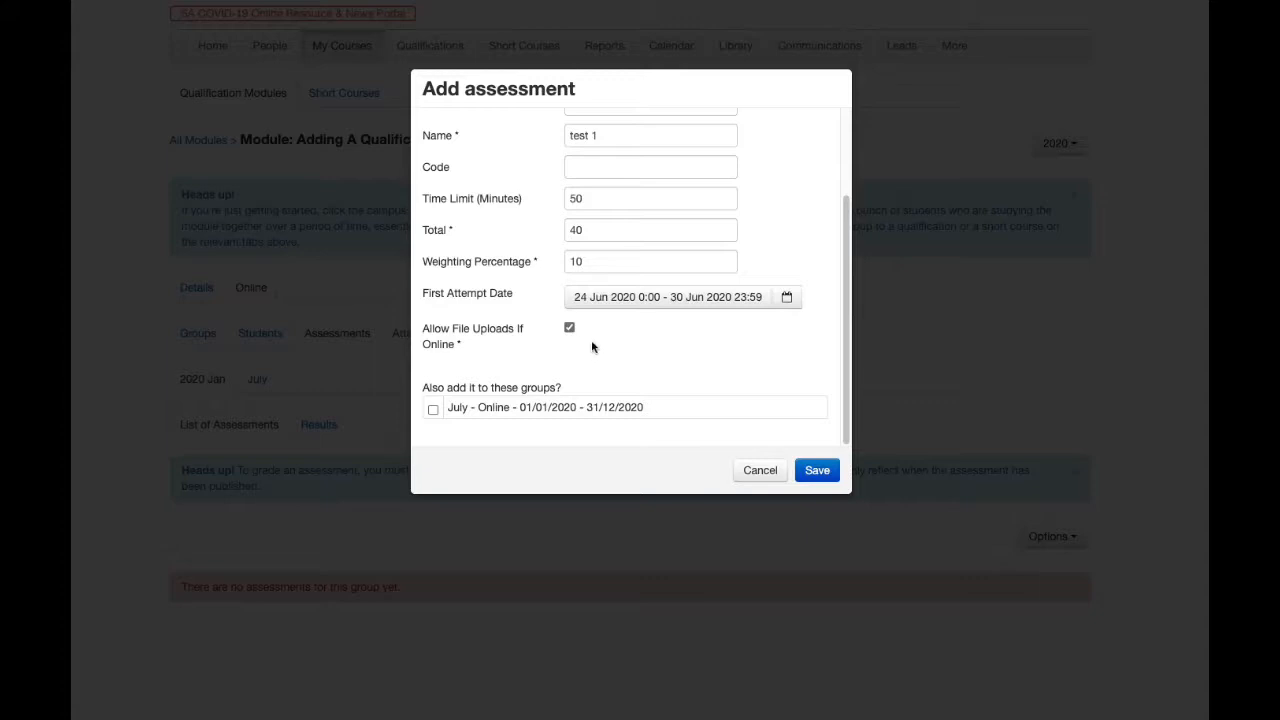
scroll(617, 280, "up", 3)
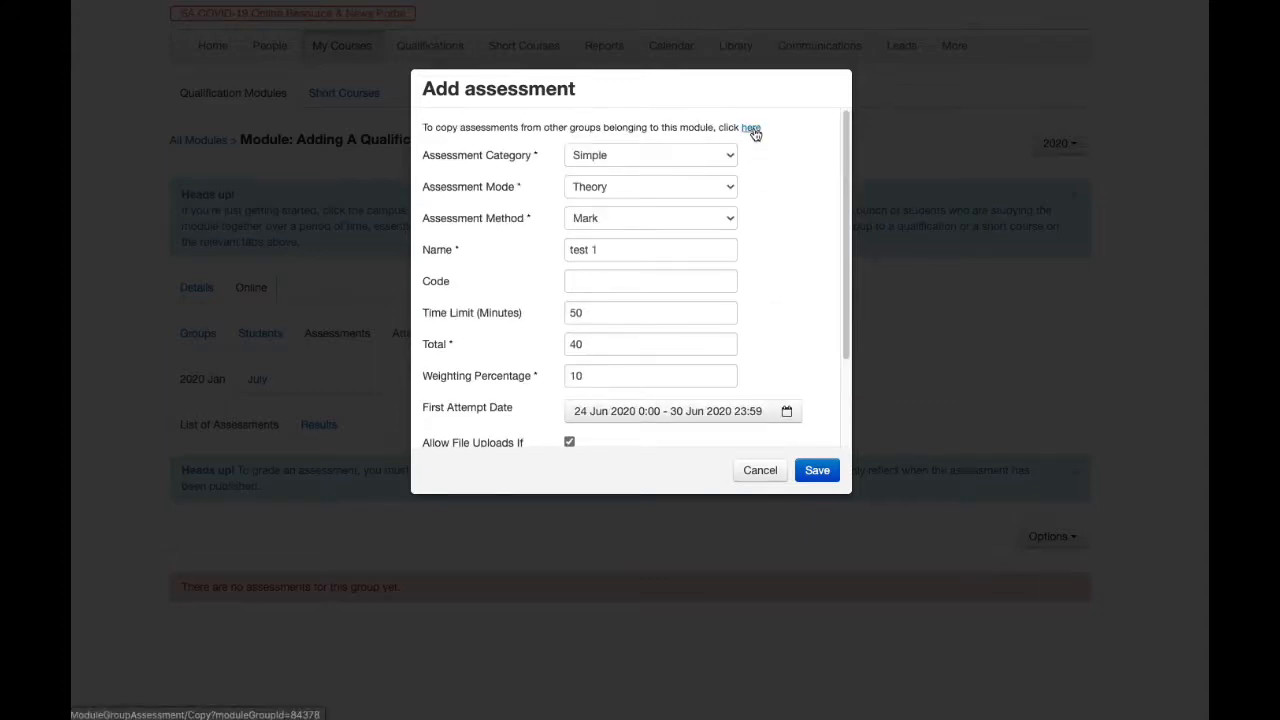
Step: Examine the assessments that can be copied from other groups, cancel without copying, and check the assessment list's options
left_click_drag(424, 127, 760, 131)
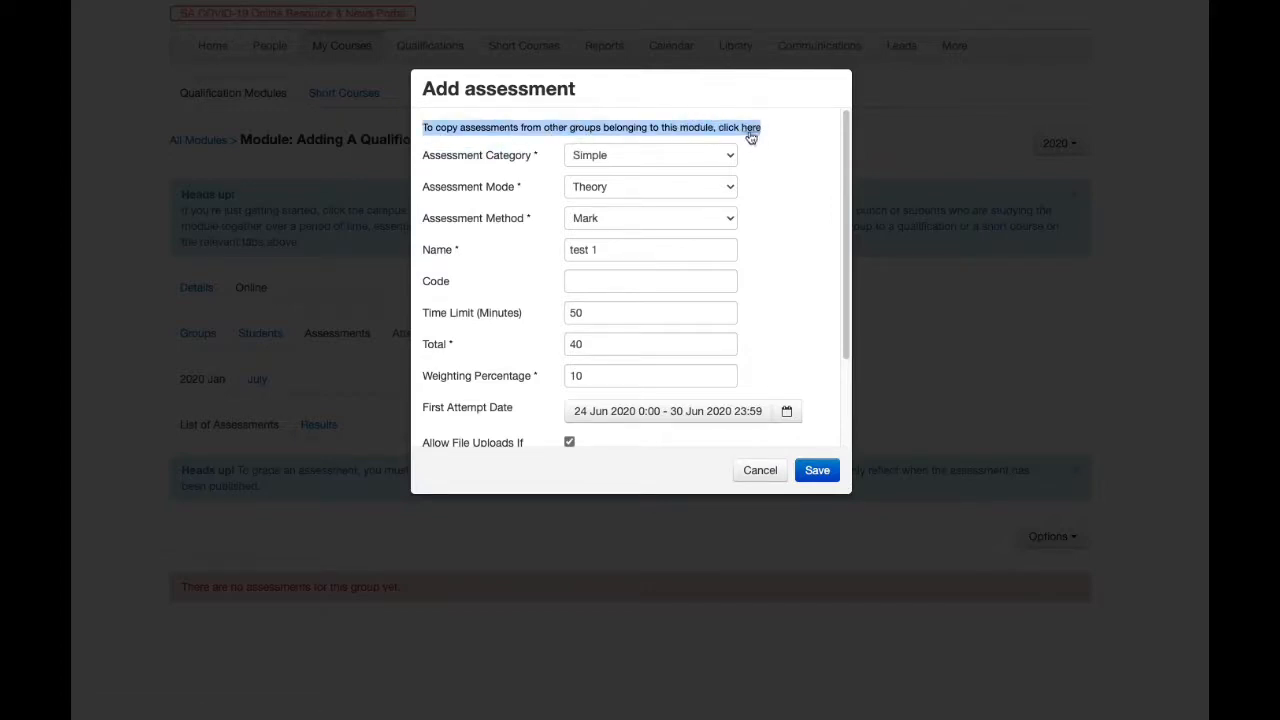
left_click(769, 146)
left_click_drag(424, 127, 758, 135)
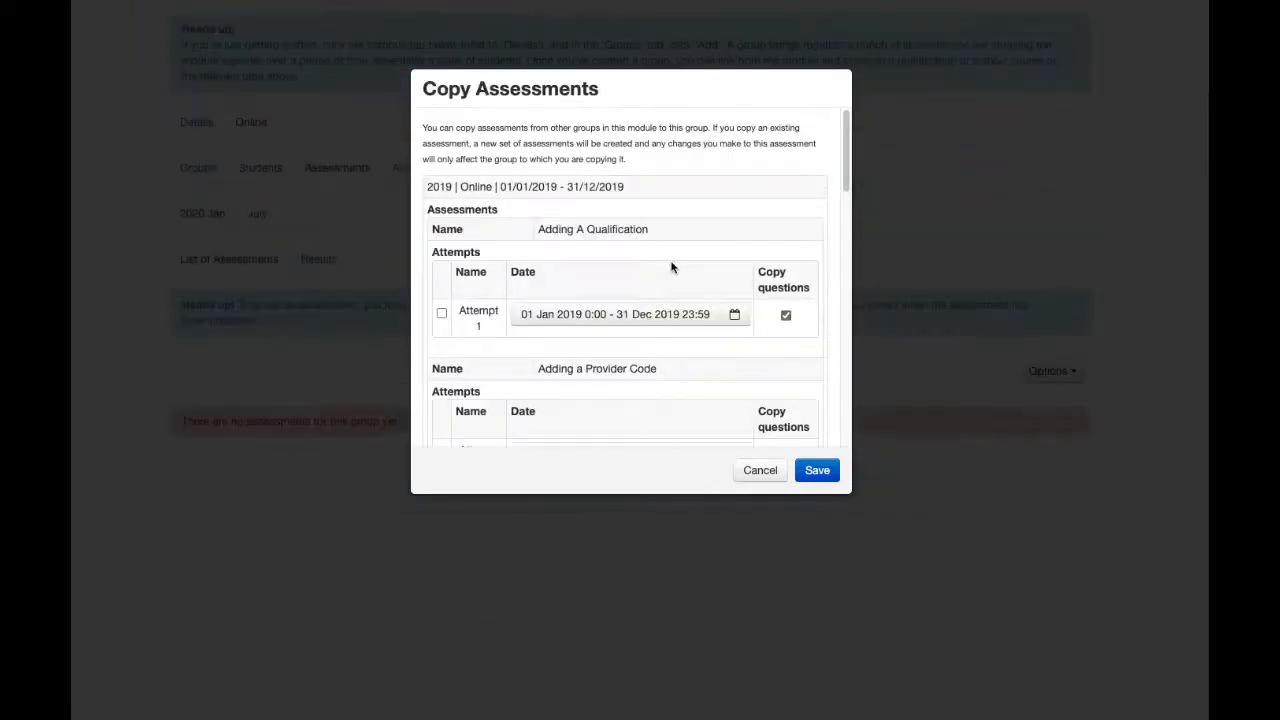
scroll(673, 281, "down", 2)
scroll(675, 280, "up", 6)
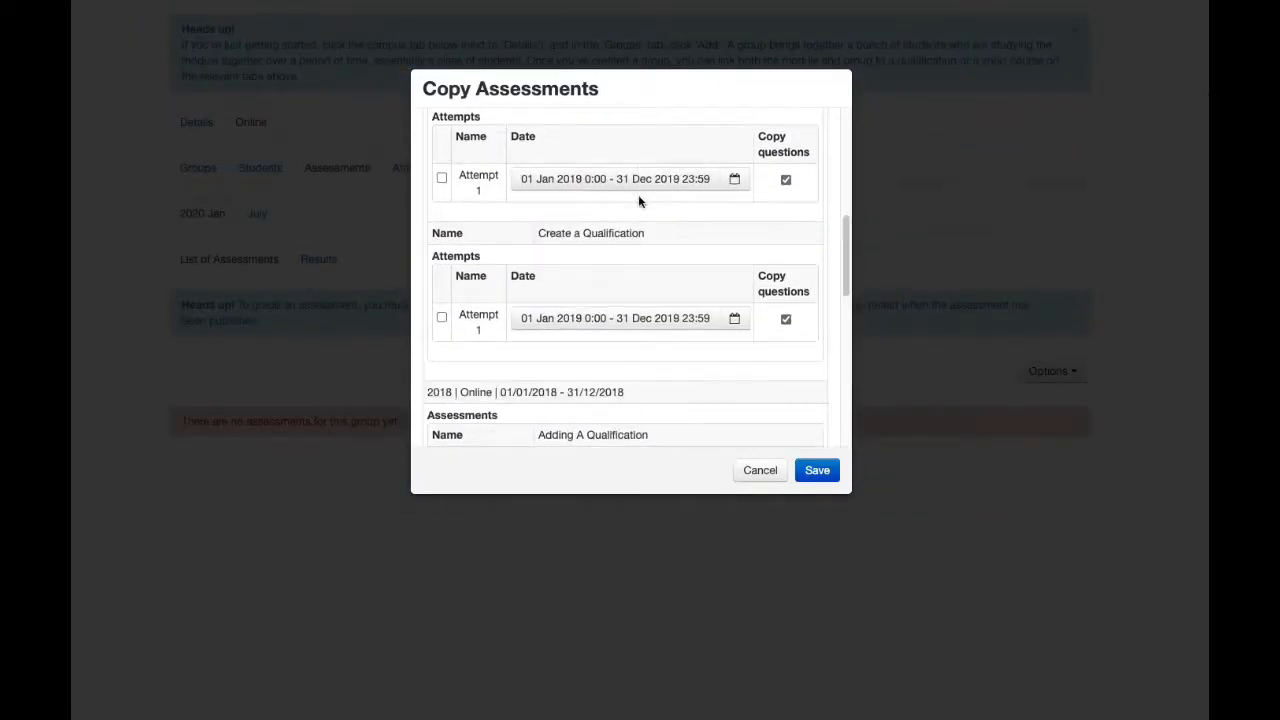
scroll(713, 206, "down", 6)
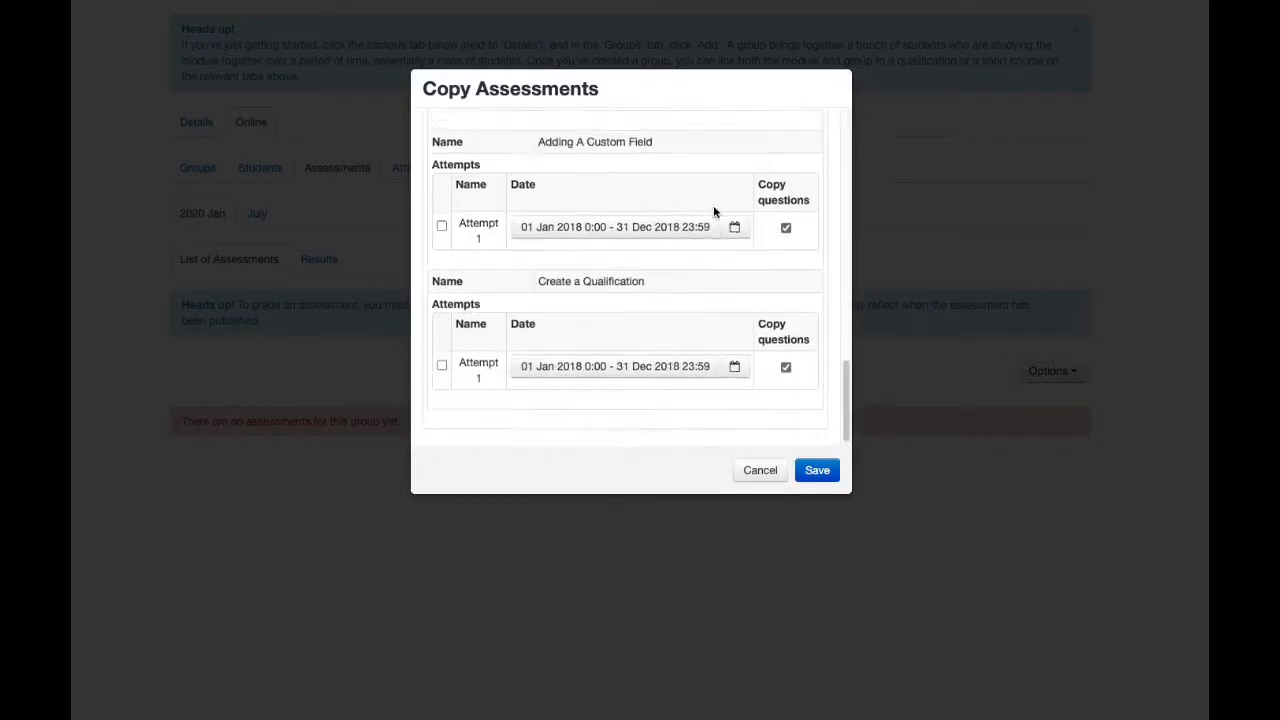
scroll(713, 205, "up", 3)
scroll(713, 205, "up", 4)
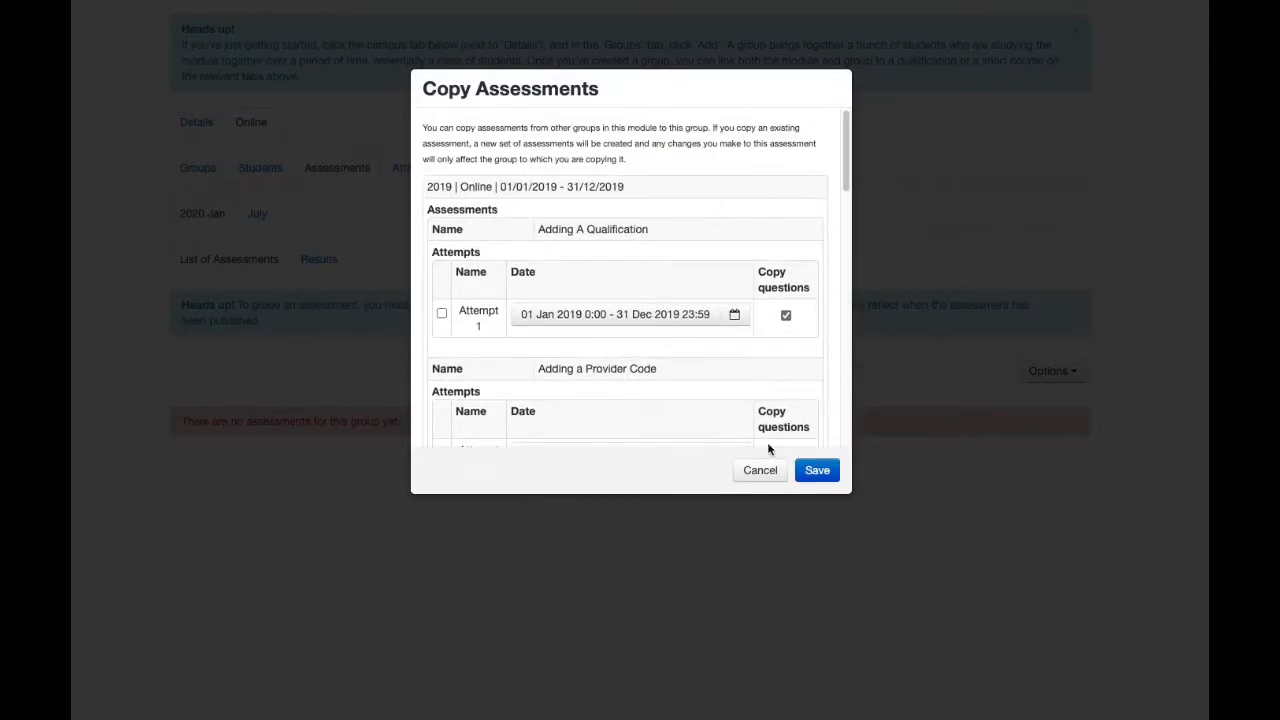
left_click(761, 472)
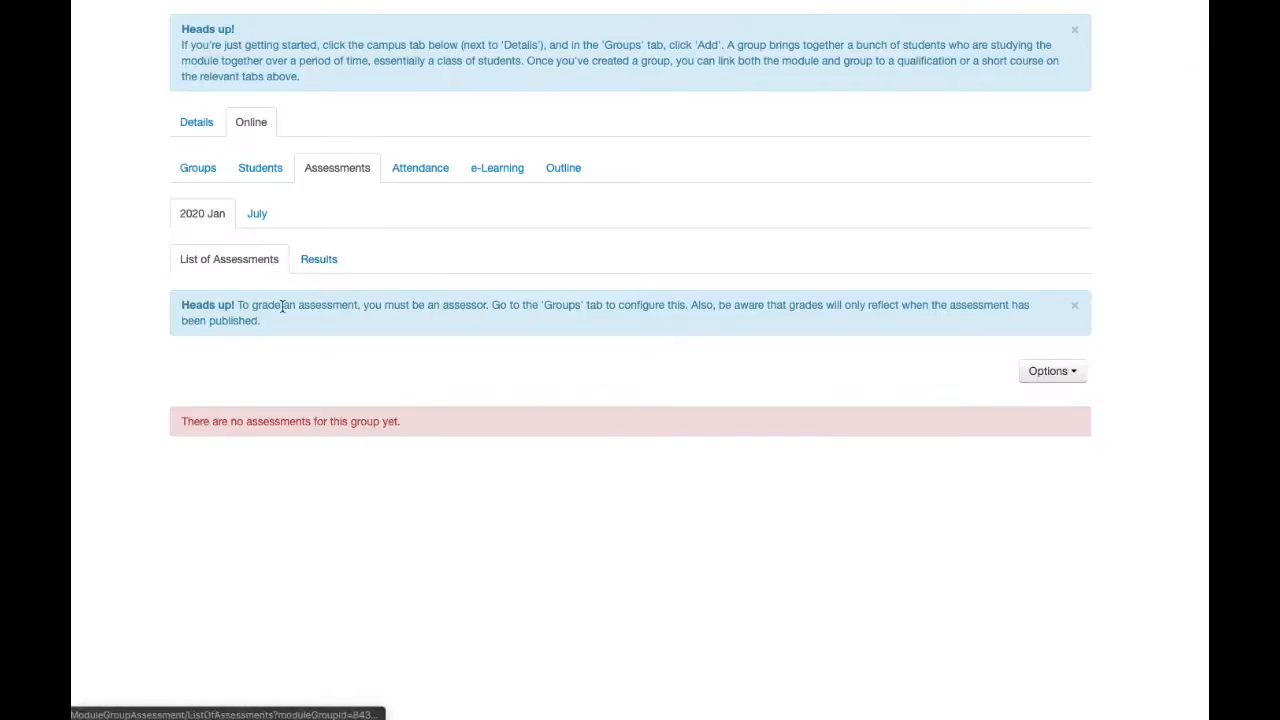
left_click(1061, 376)
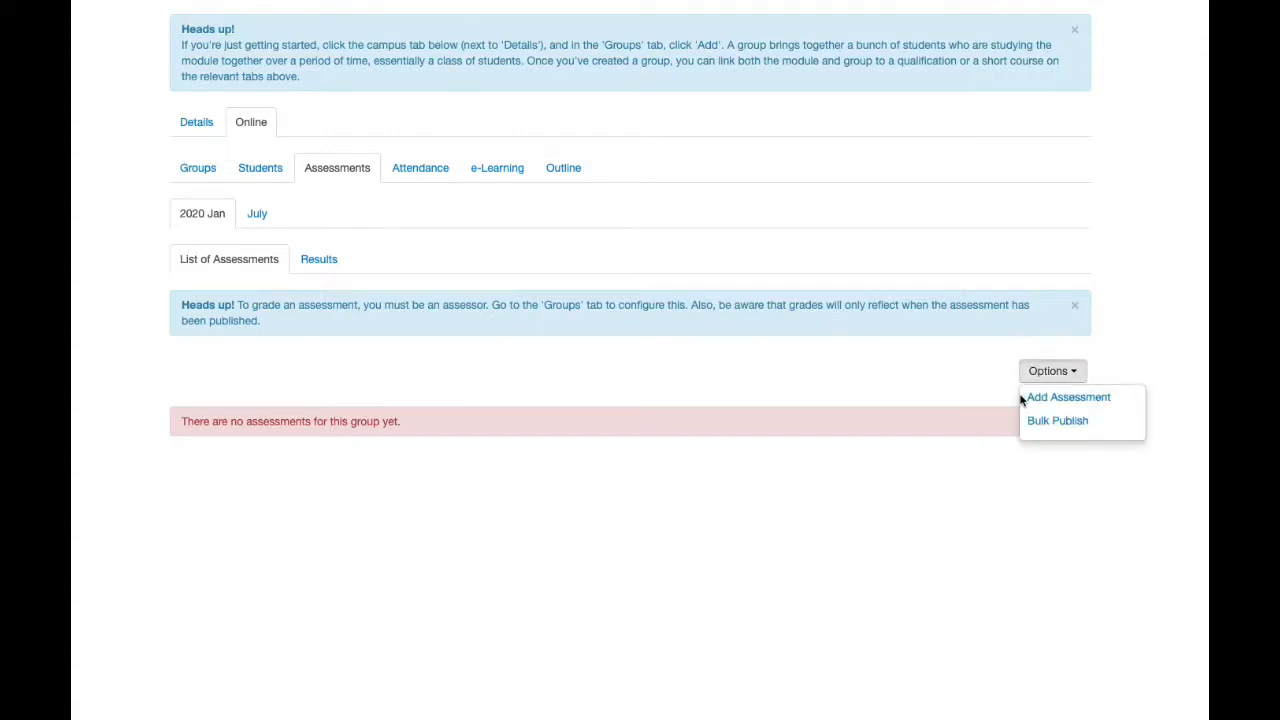
left_click(858, 389)
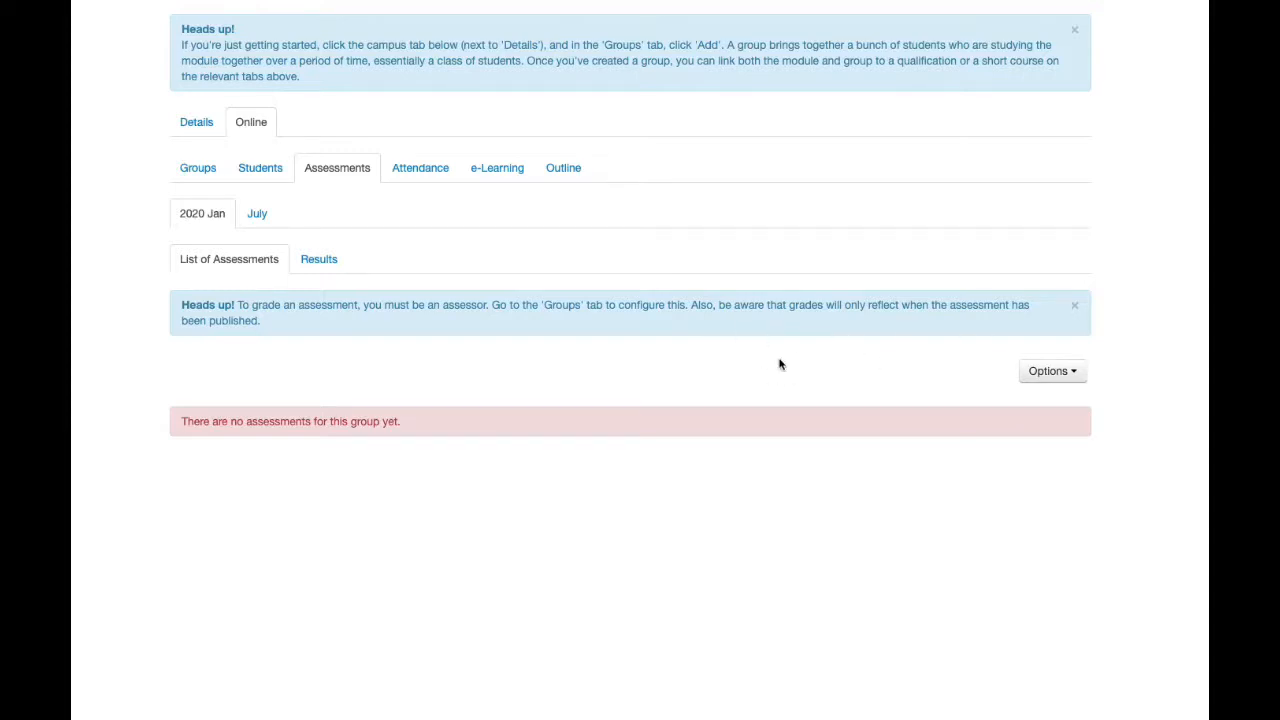
Step: Review the 2020 Jan group's attendance overview and events, and inspect the form for adding a recurring schedule without creating one
left_click(414, 171)
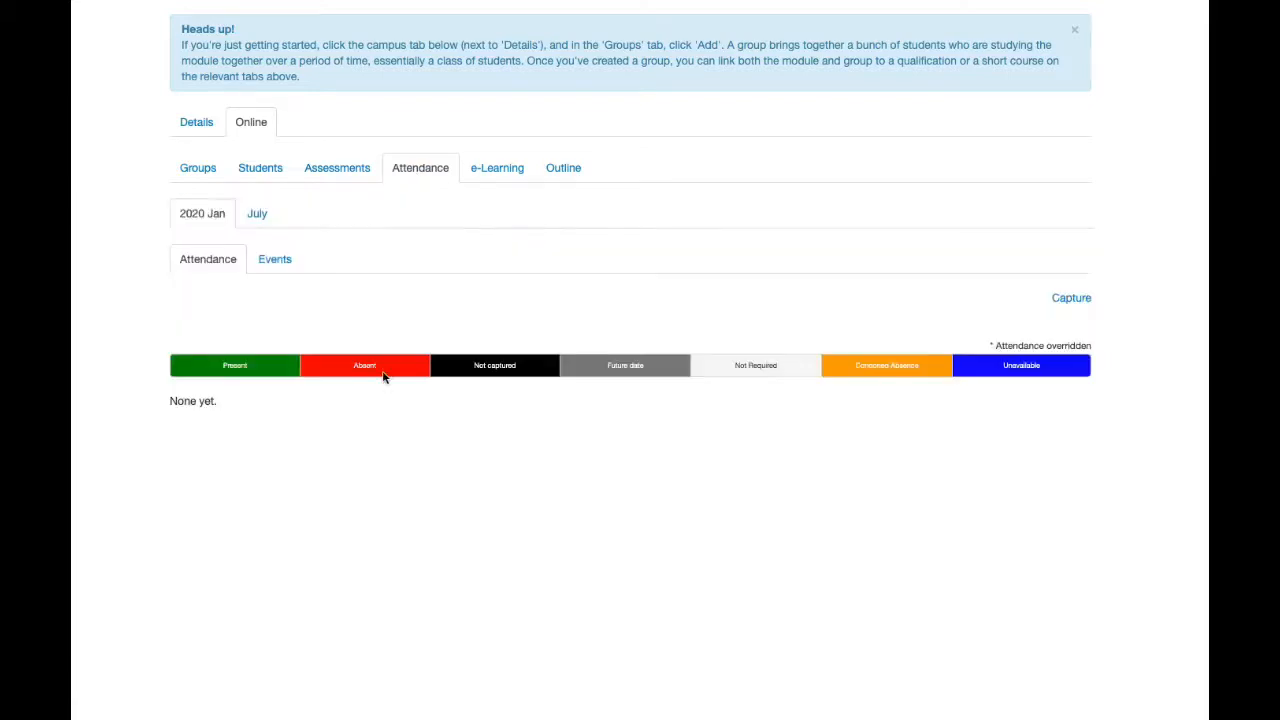
scroll(381, 372, "up", 3)
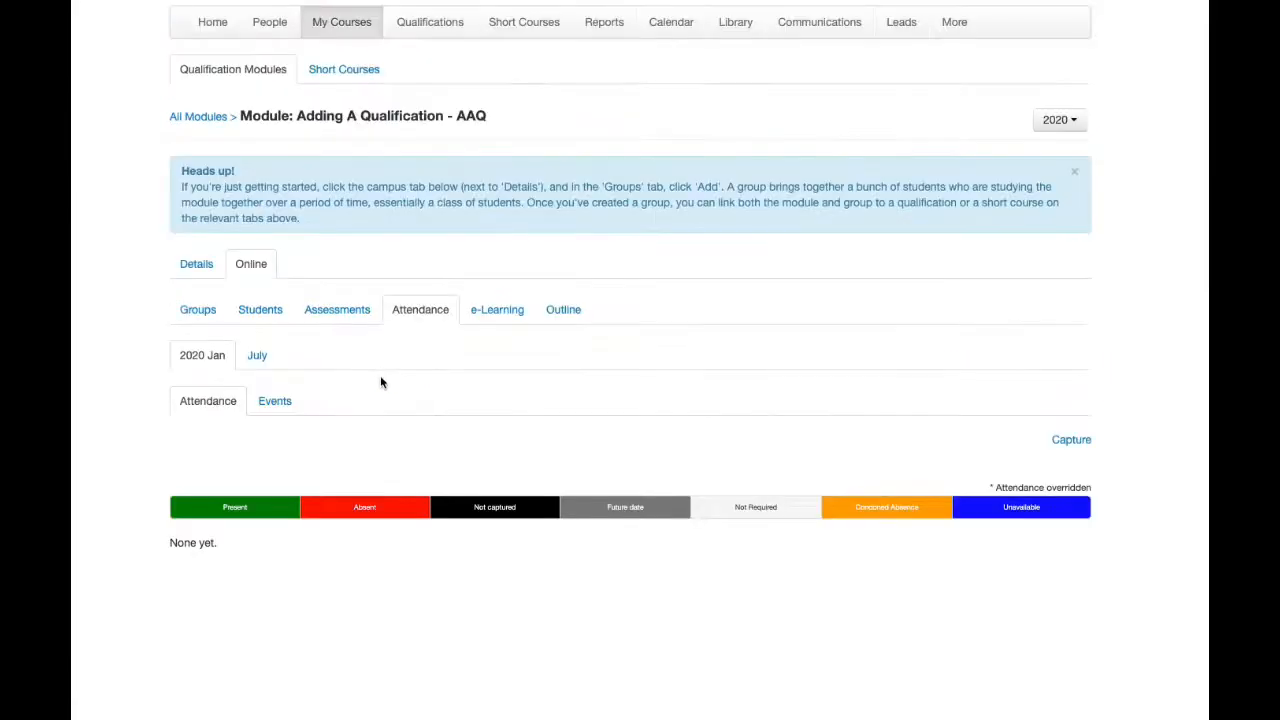
scroll(380, 382, "up", 2)
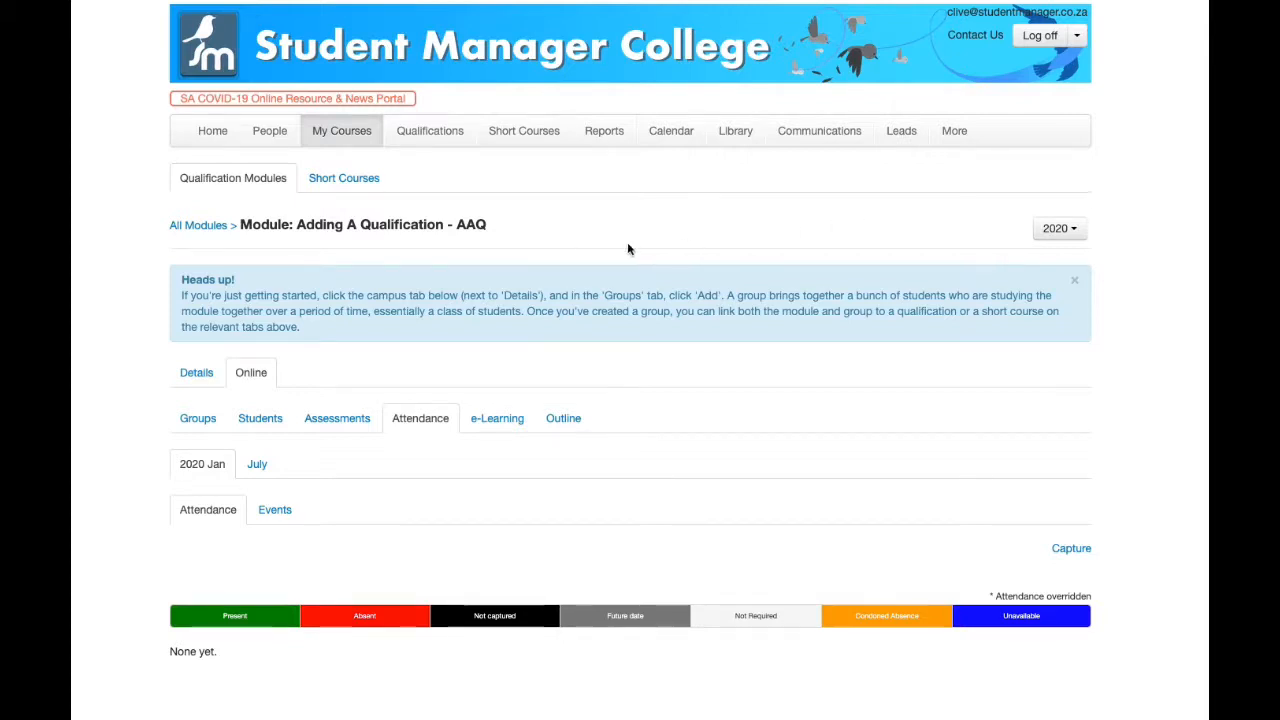
left_click(281, 511)
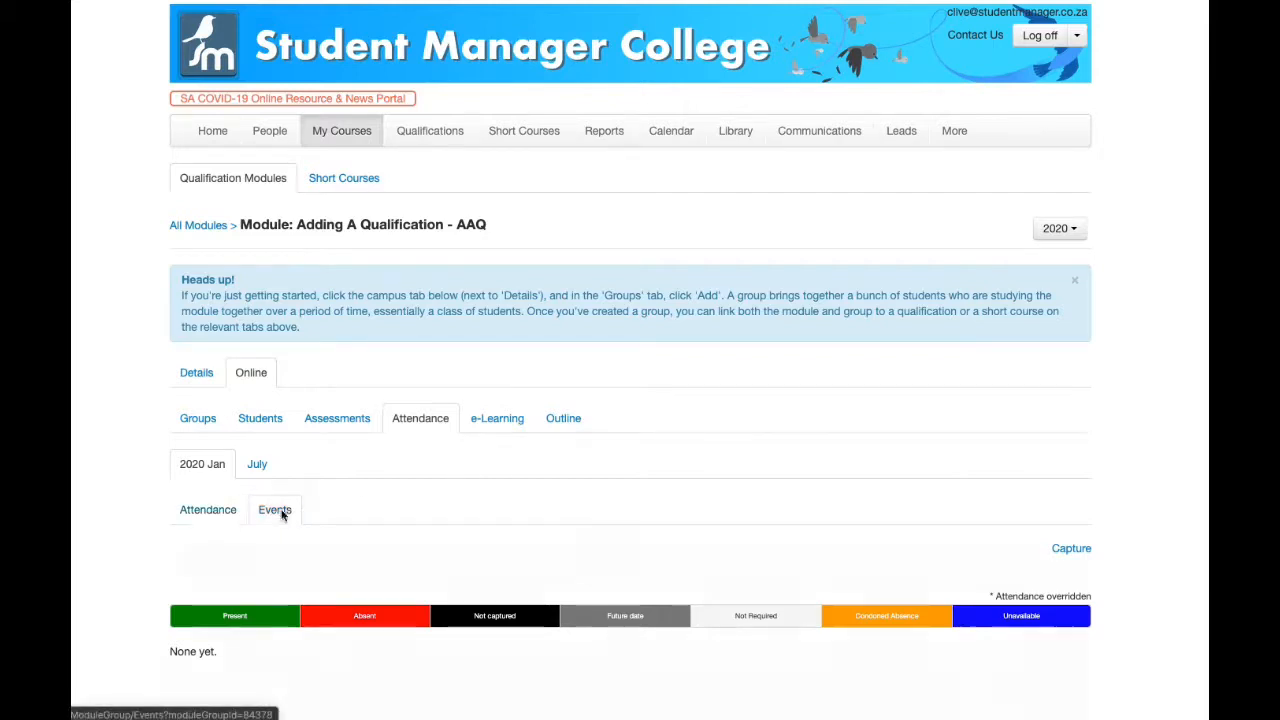
scroll(470, 509, "down", 3)
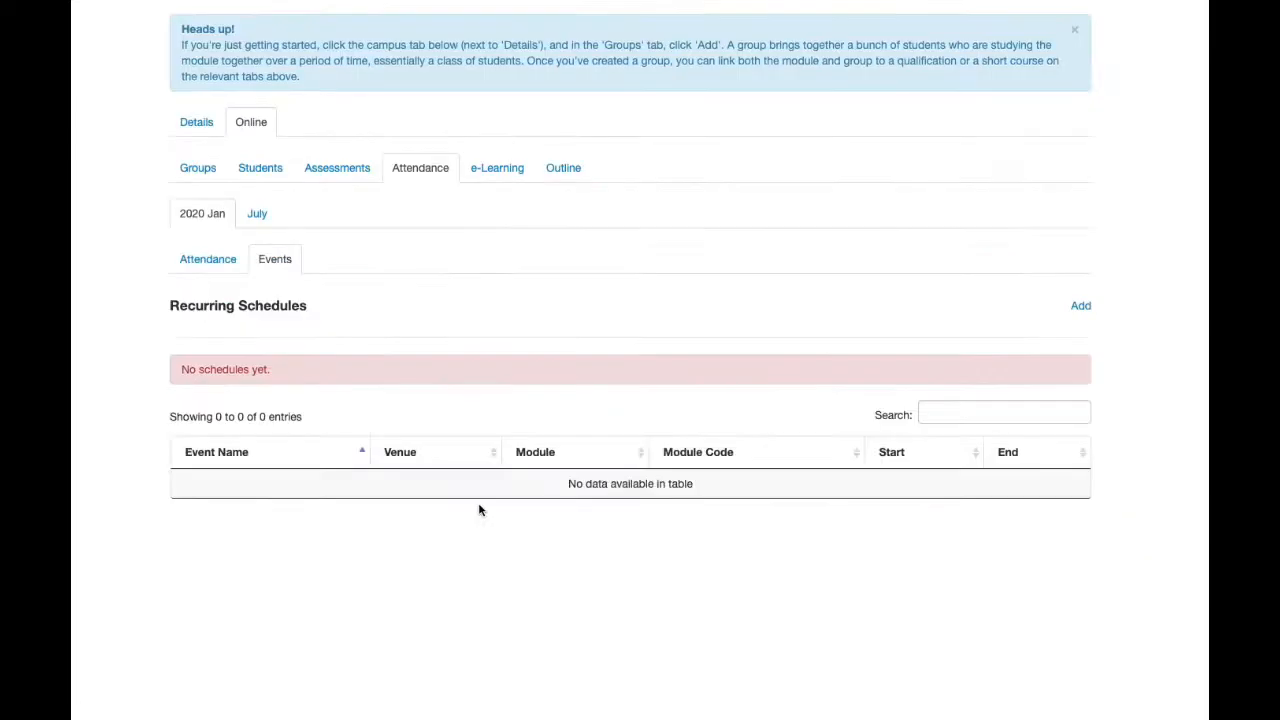
left_click(1081, 306)
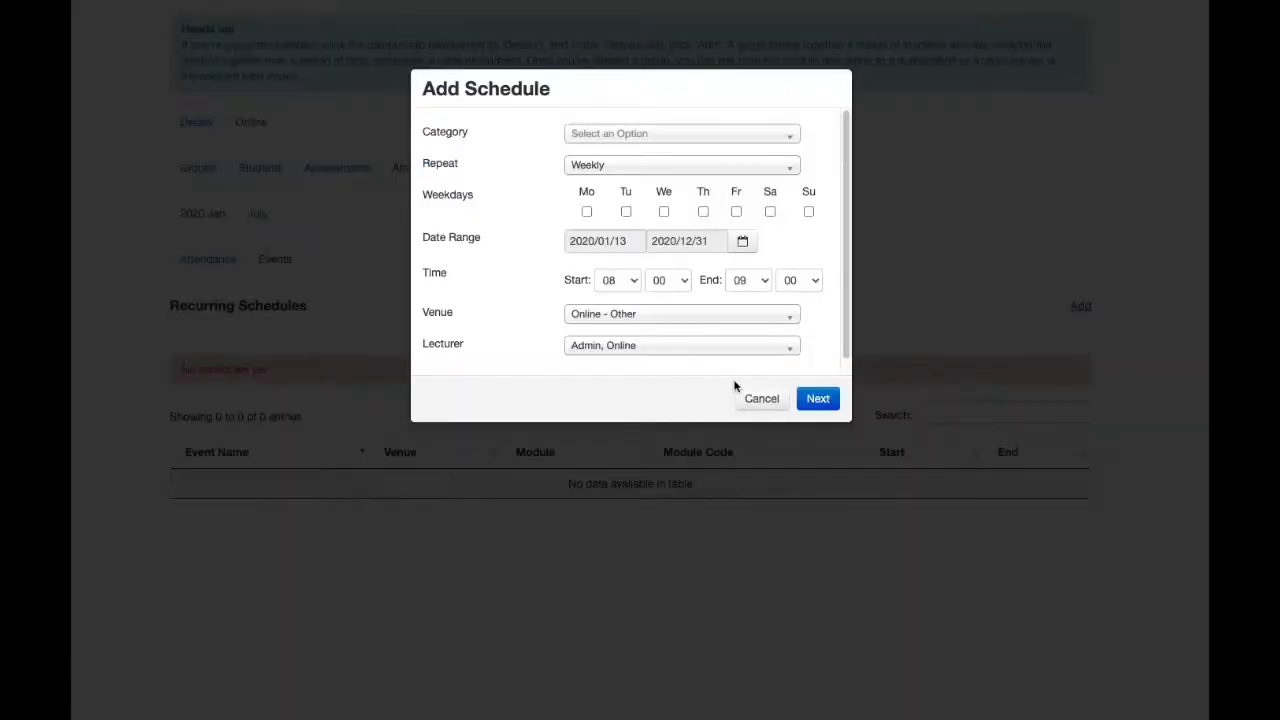
left_click(760, 398)
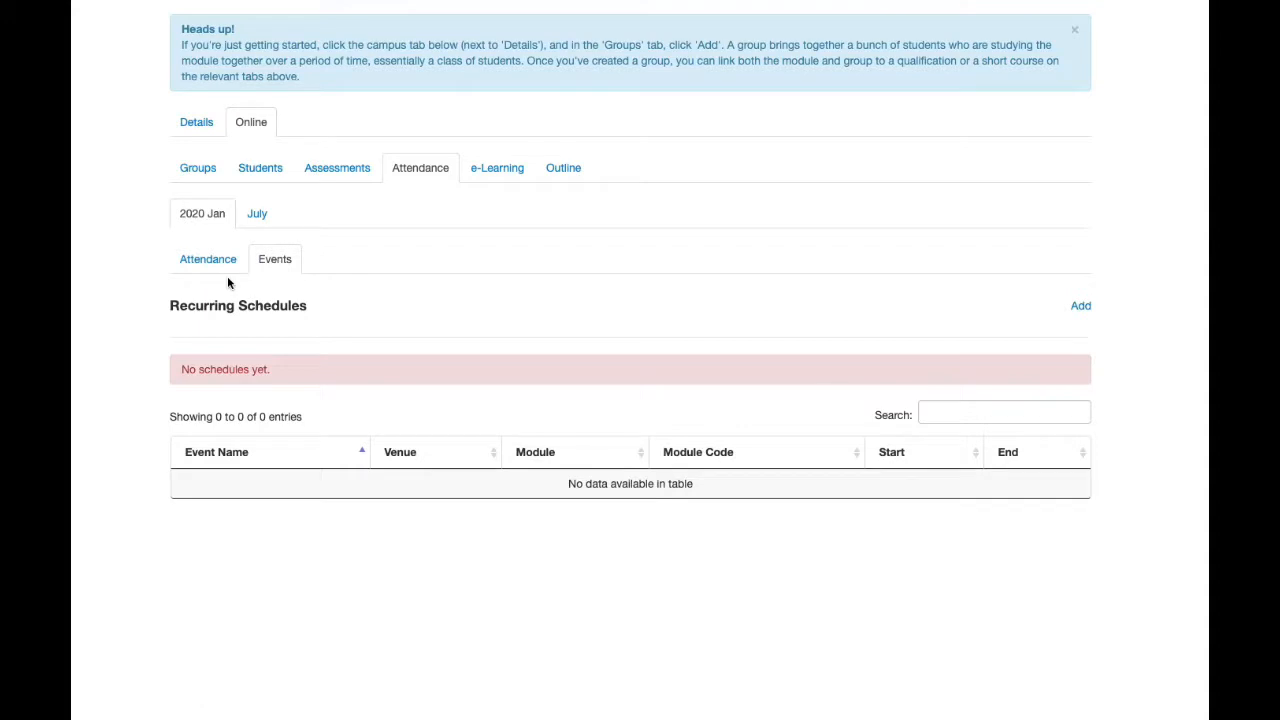
Step: Return to the group's attendance overview and check the attendance percentage column in the 2020 Jan student list
scroll(457, 240, "up", 3)
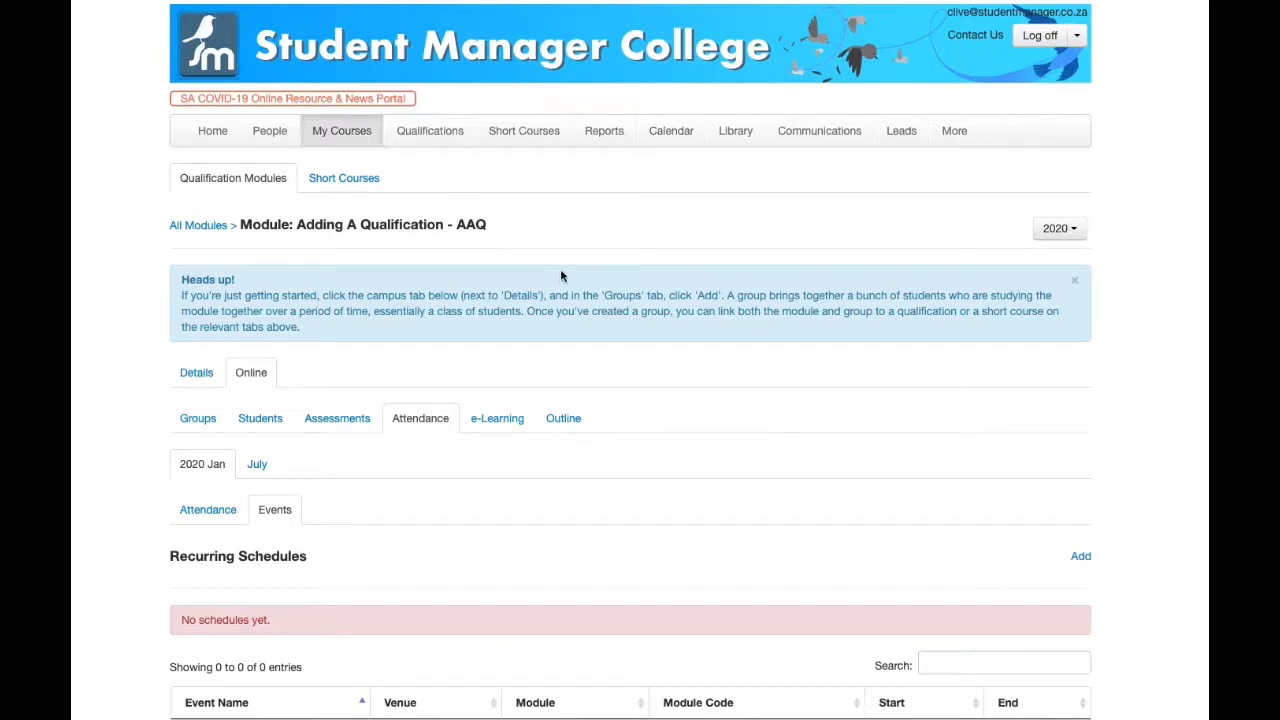
scroll(560, 274, "down", 3)
left_click(199, 261)
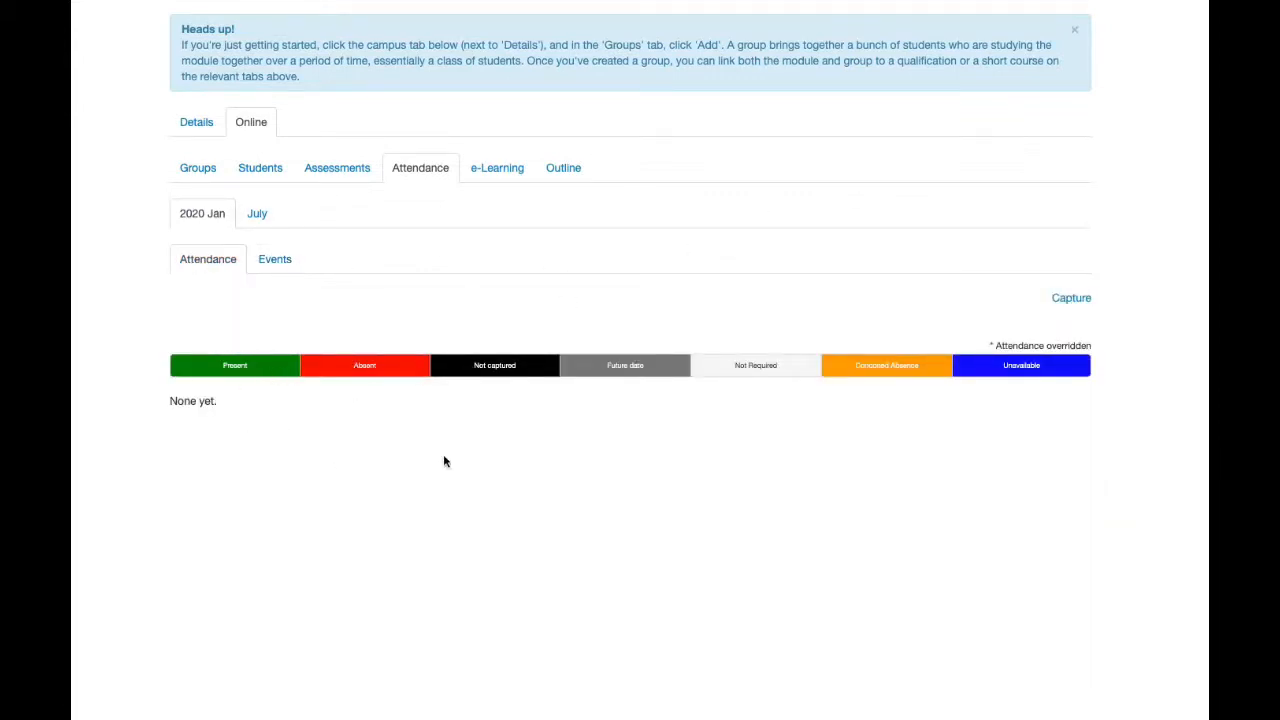
scroll(506, 472, "up", 5)
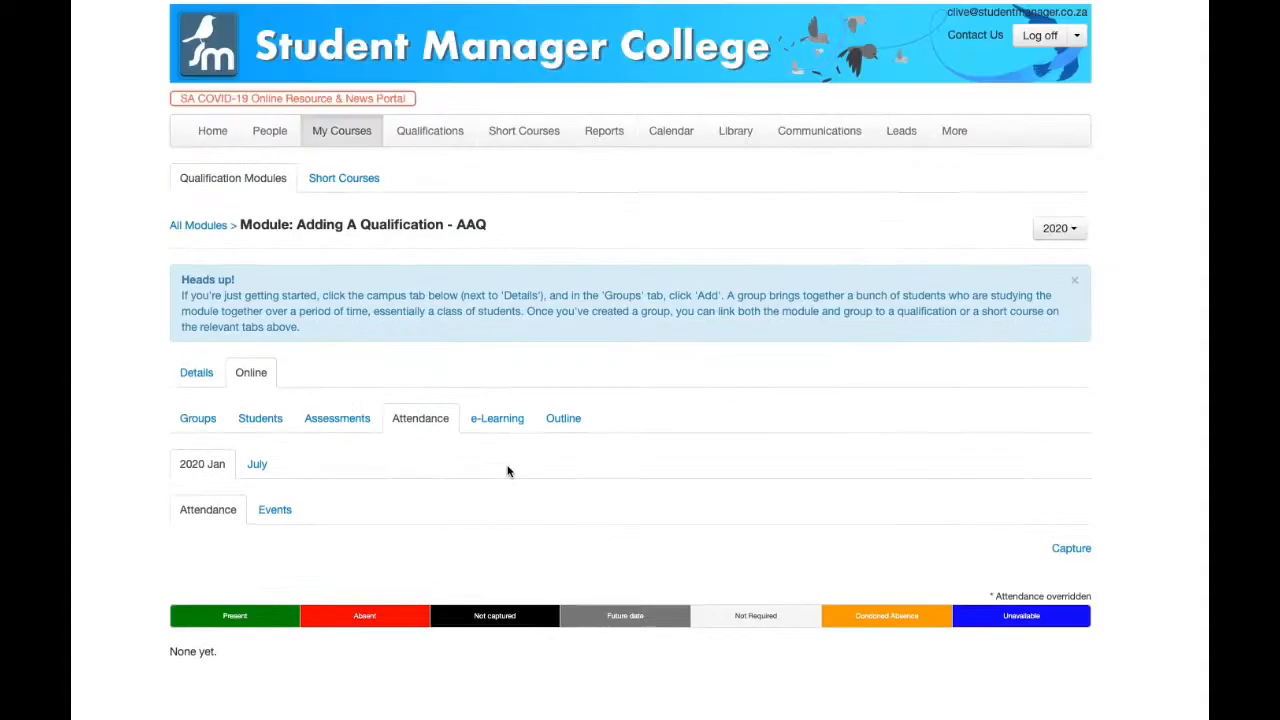
left_click(271, 418)
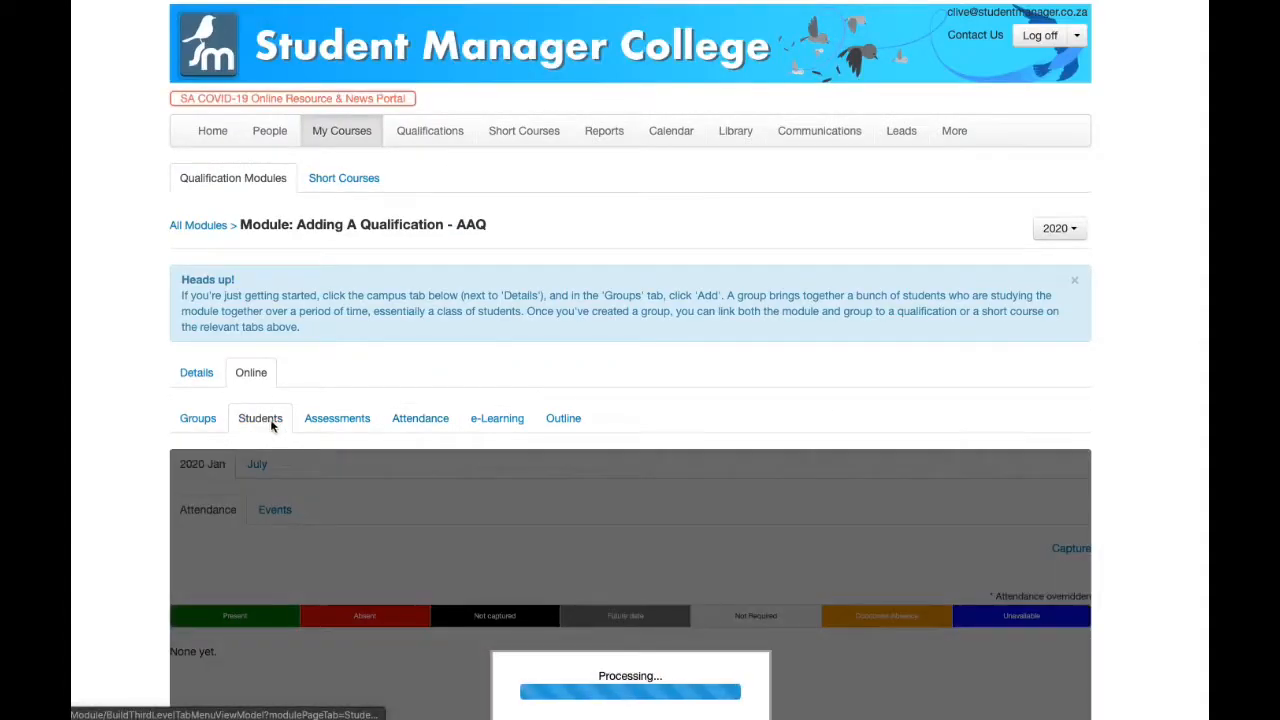
scroll(322, 444, "down", 3)
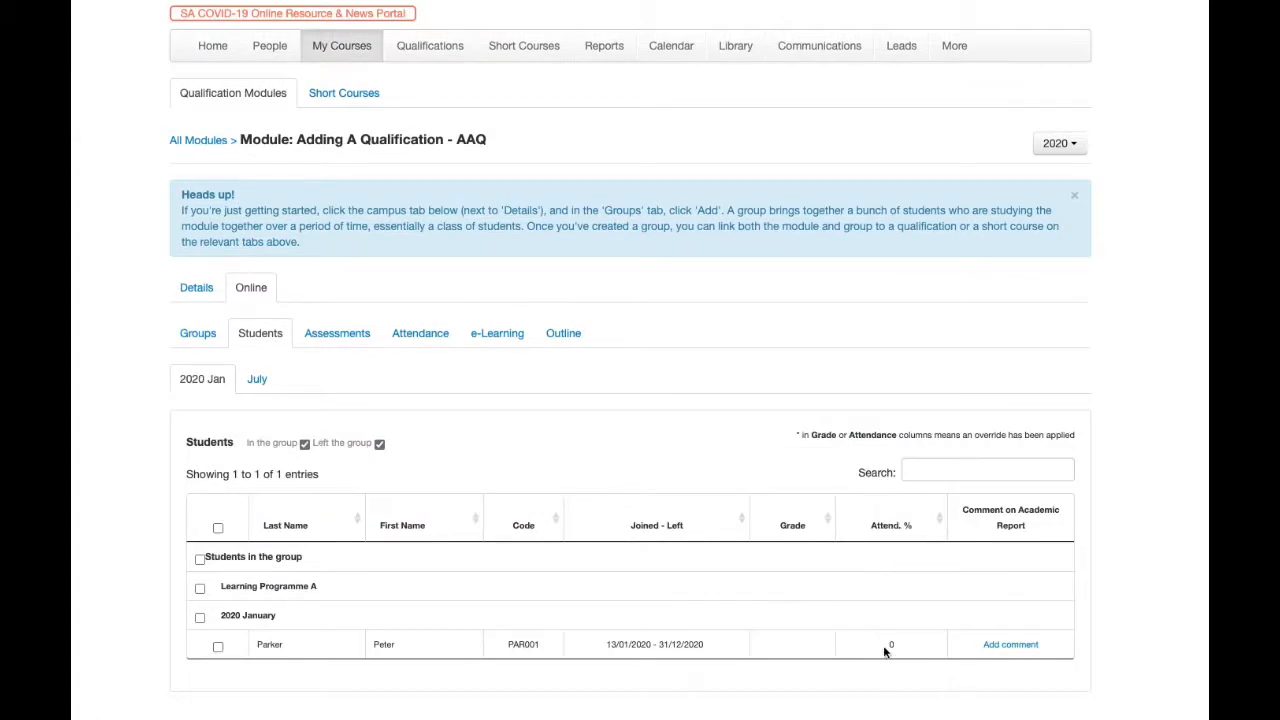
Step: Delete the Day1 chapter from the 2020 Jan group's e-learning content
left_click(512, 331)
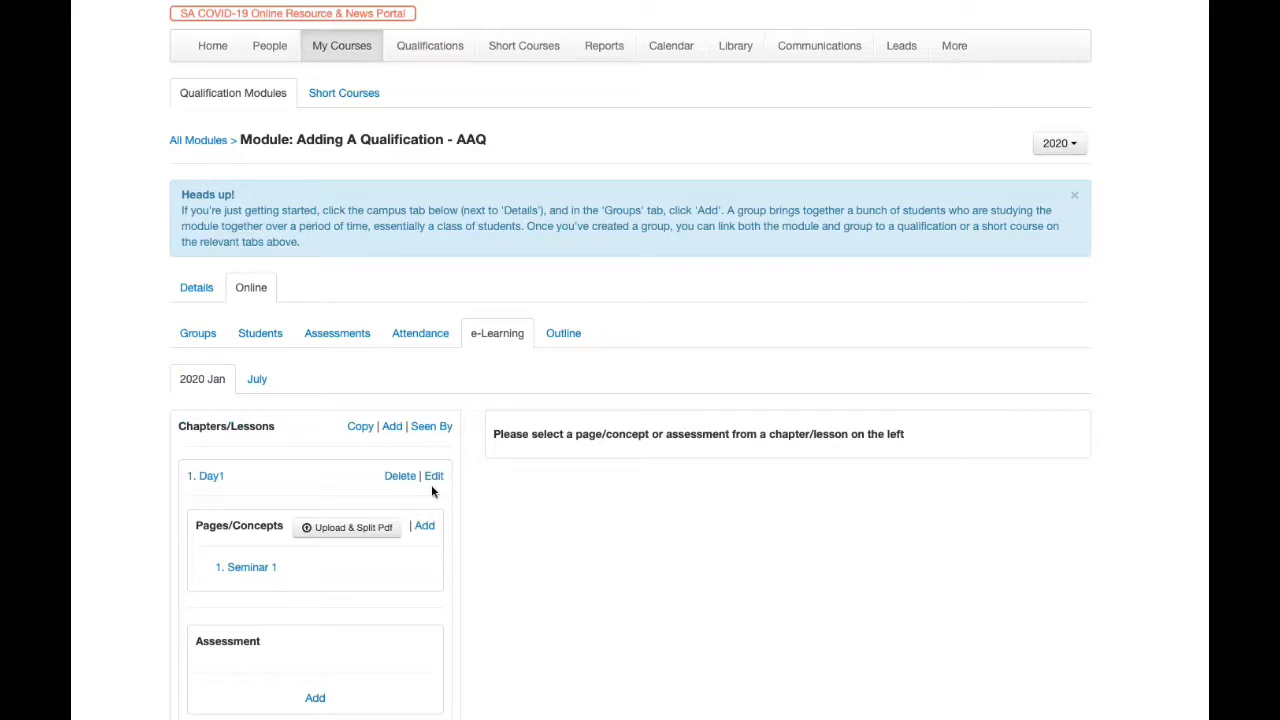
left_click(433, 477)
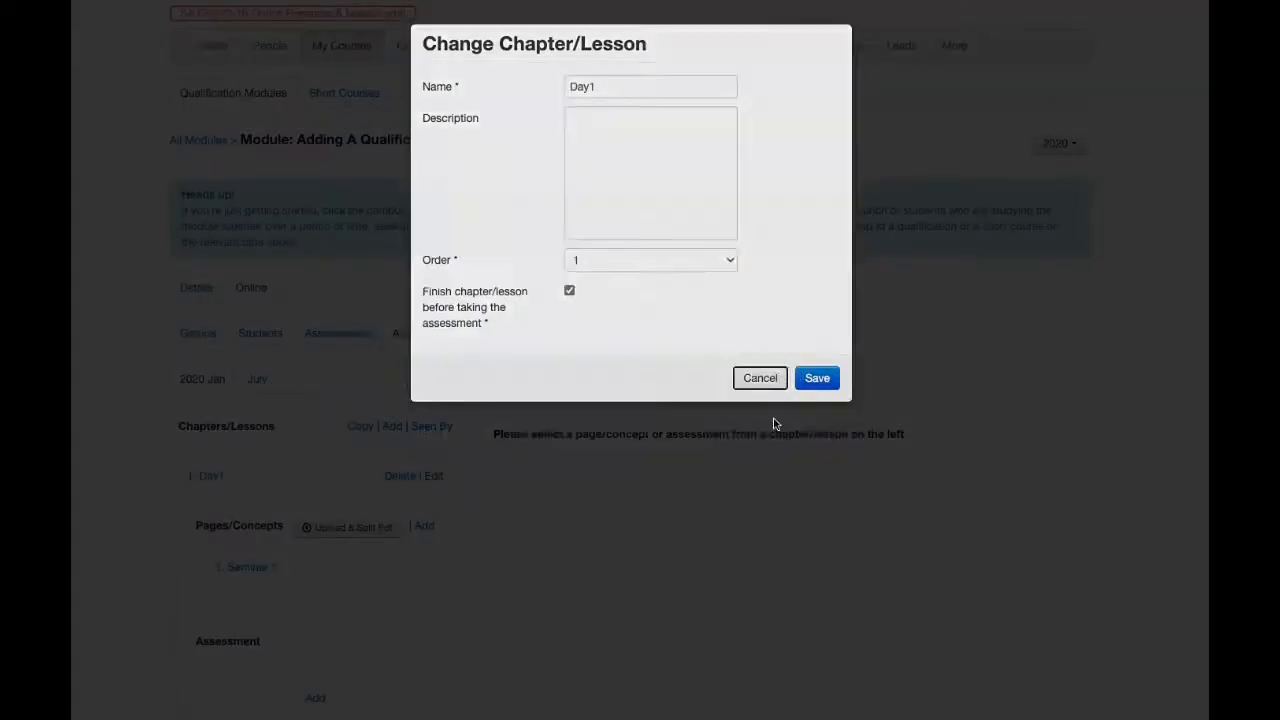
left_click(760, 378)
left_click(400, 476)
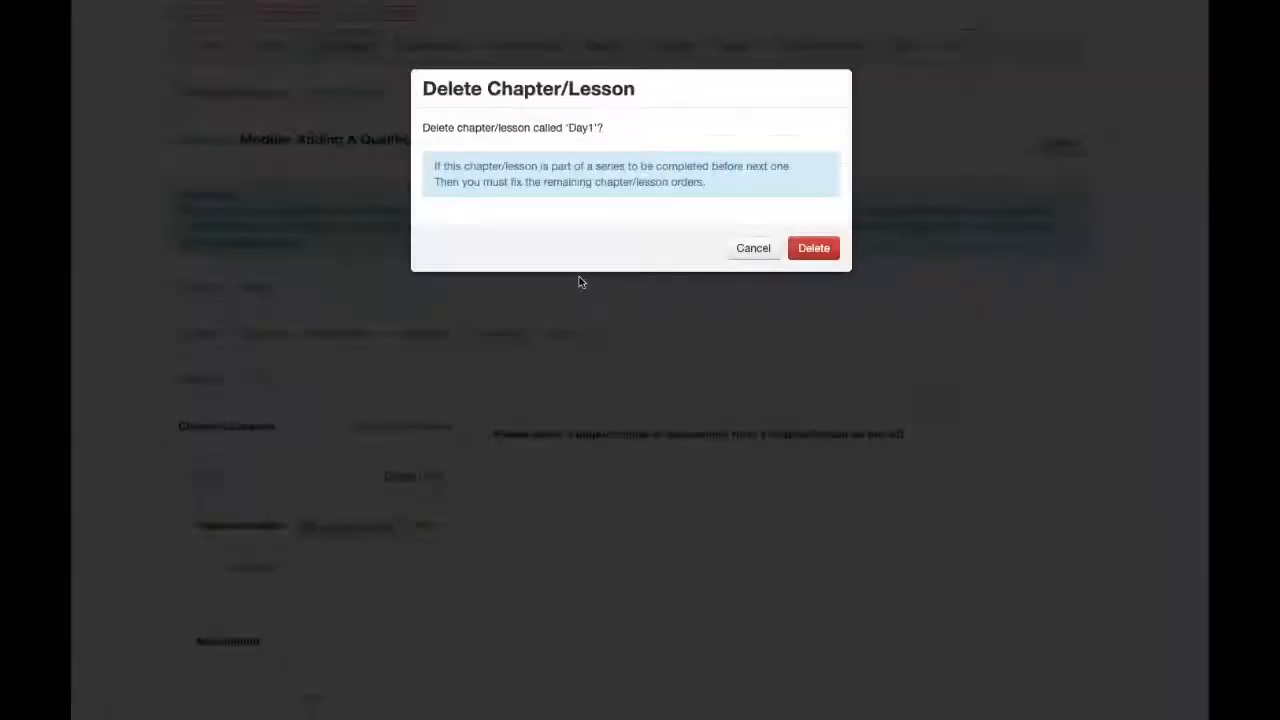
left_click(810, 248)
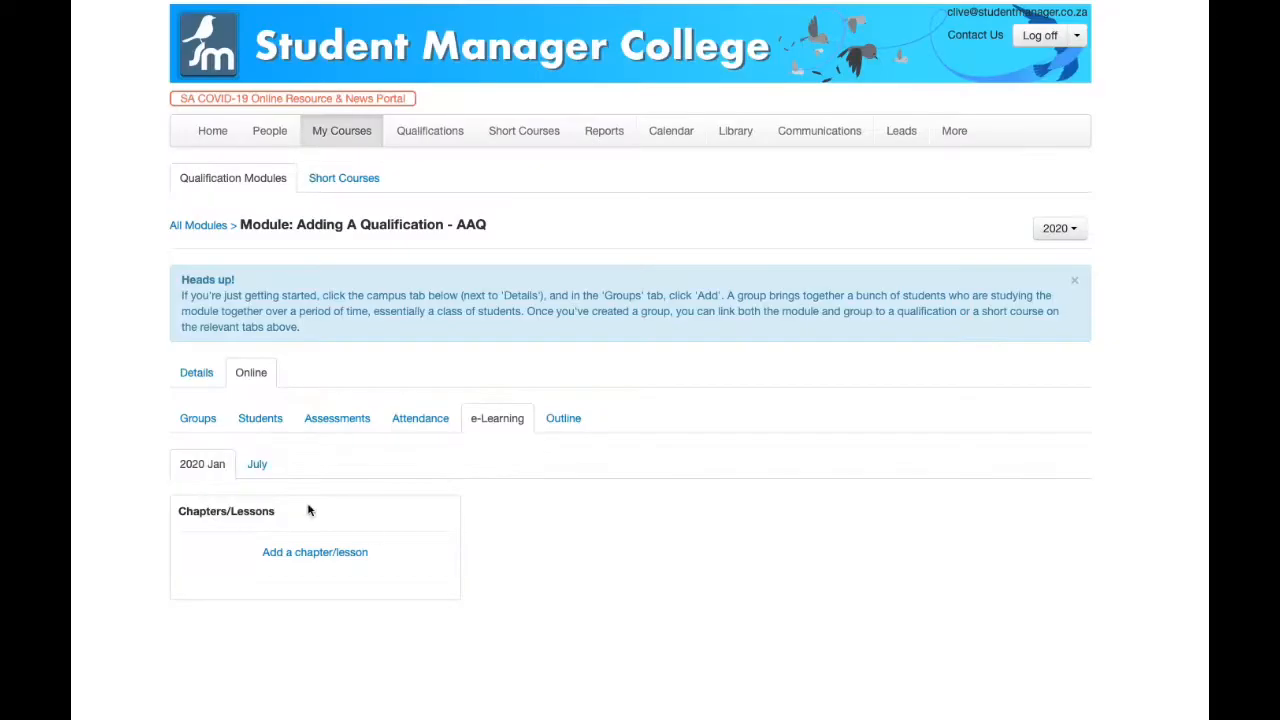
Step: Add a chapter named "Day1" with the description "Session 1-3" and require finishing it before taking the assessment
left_click(337, 552)
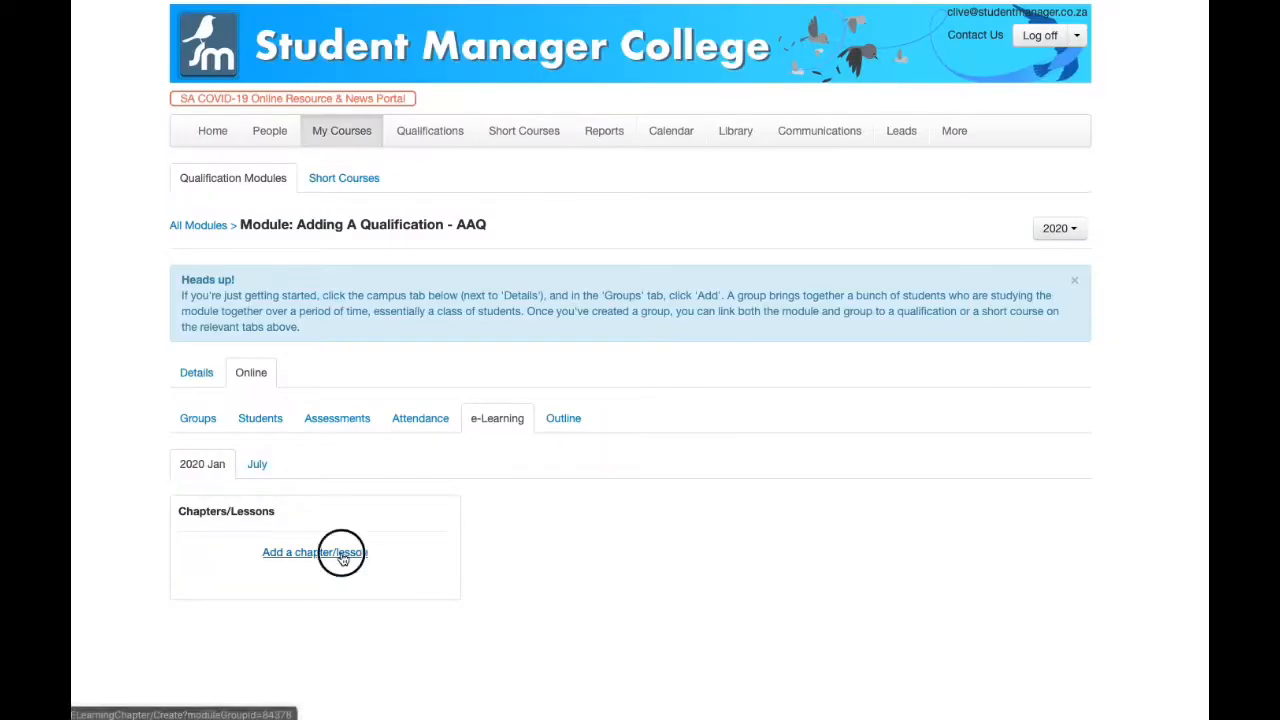
left_click(618, 134)
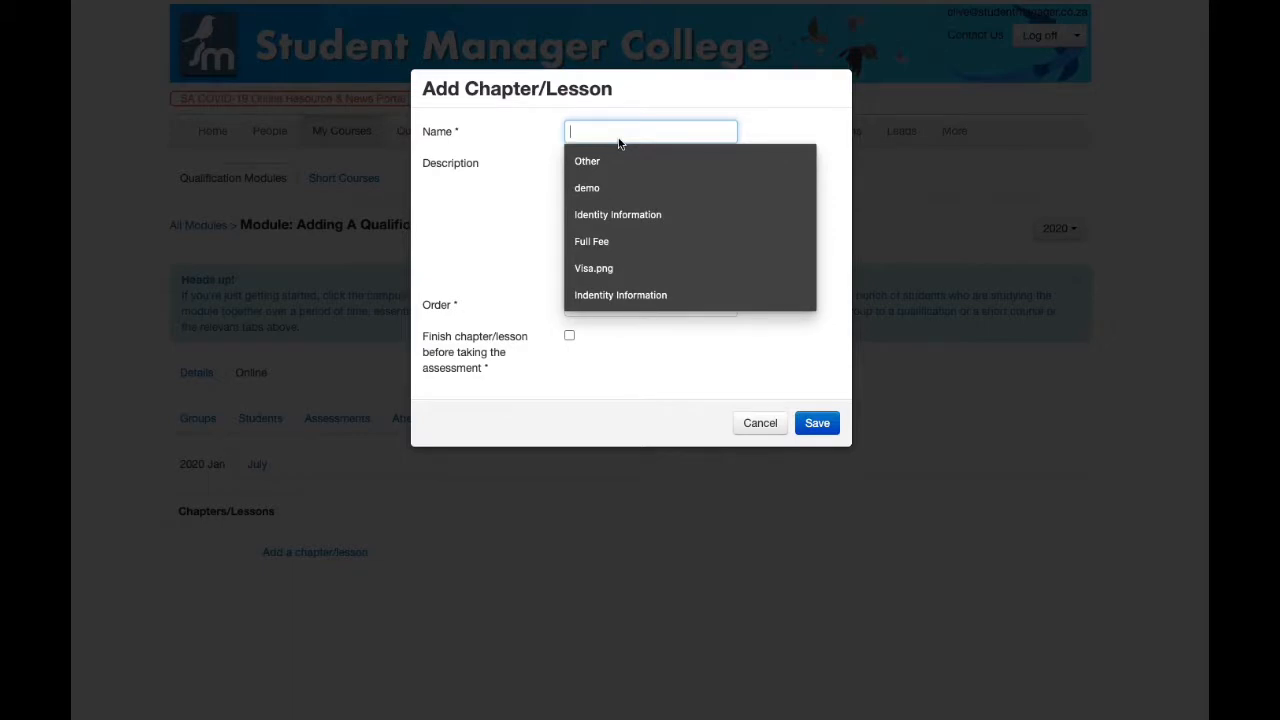
type("Day1")
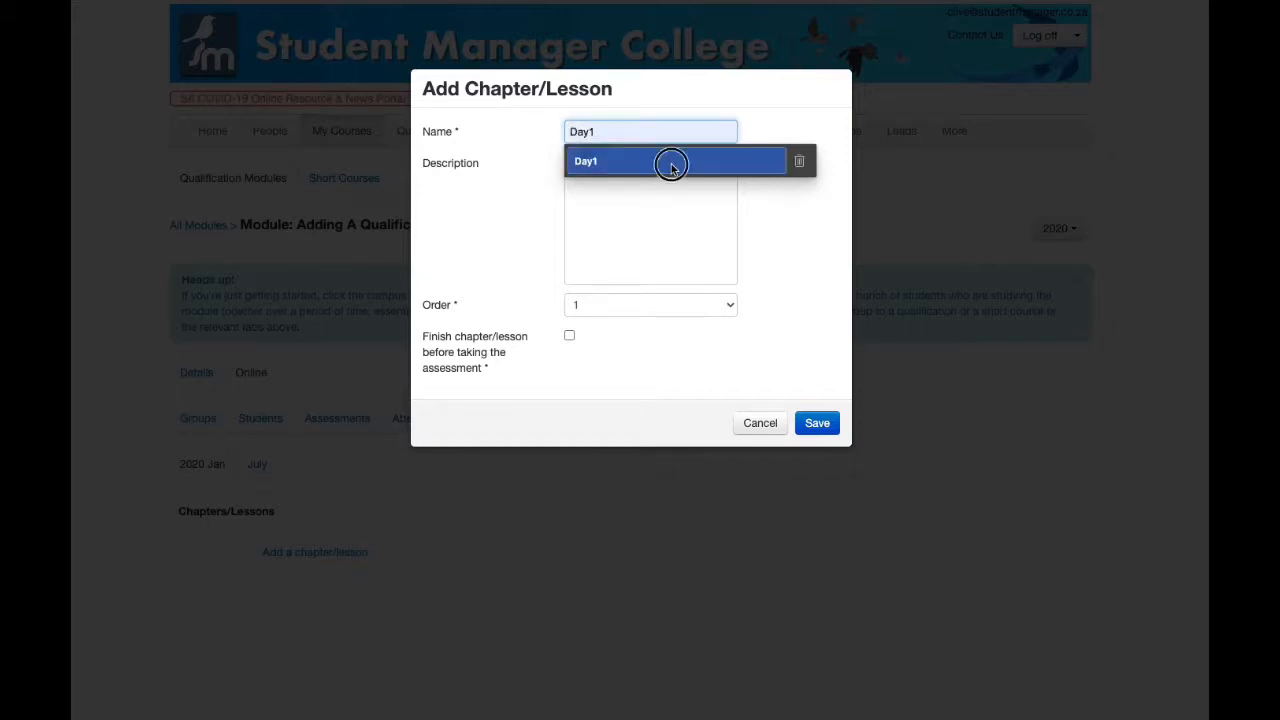
left_click(672, 162)
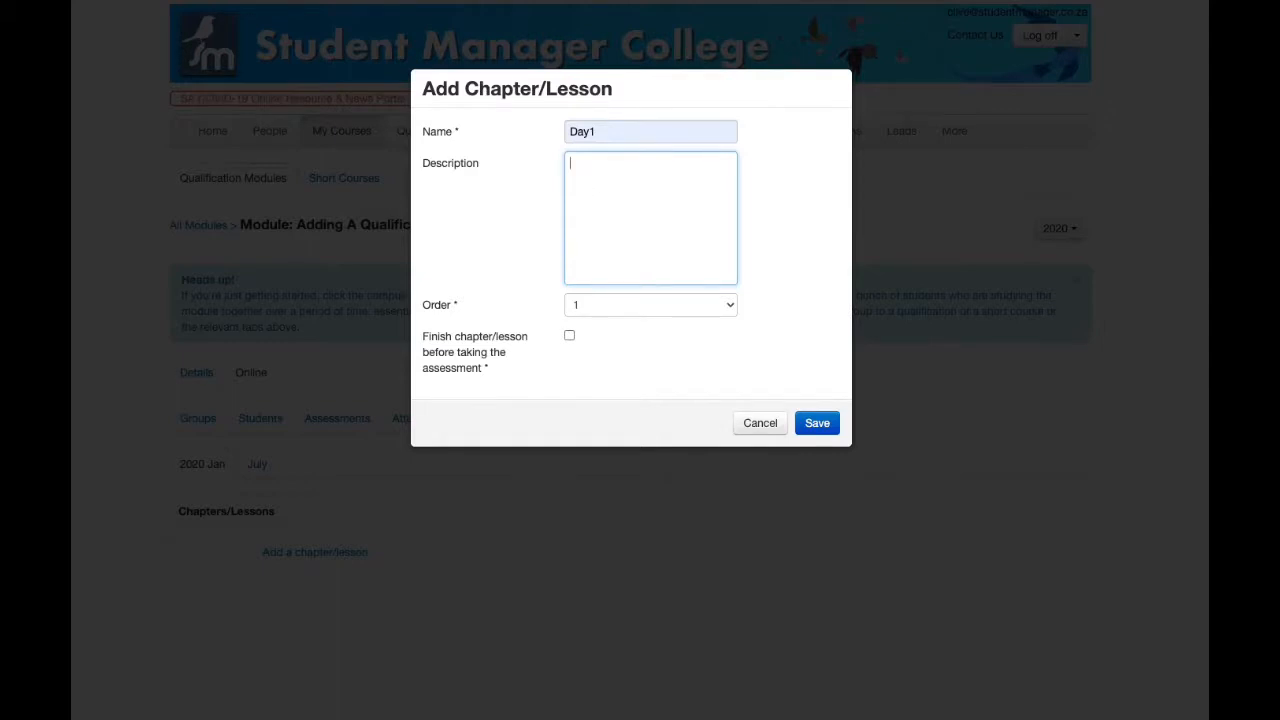
type("C")
type("ession 1-3")
left_click(568, 336)
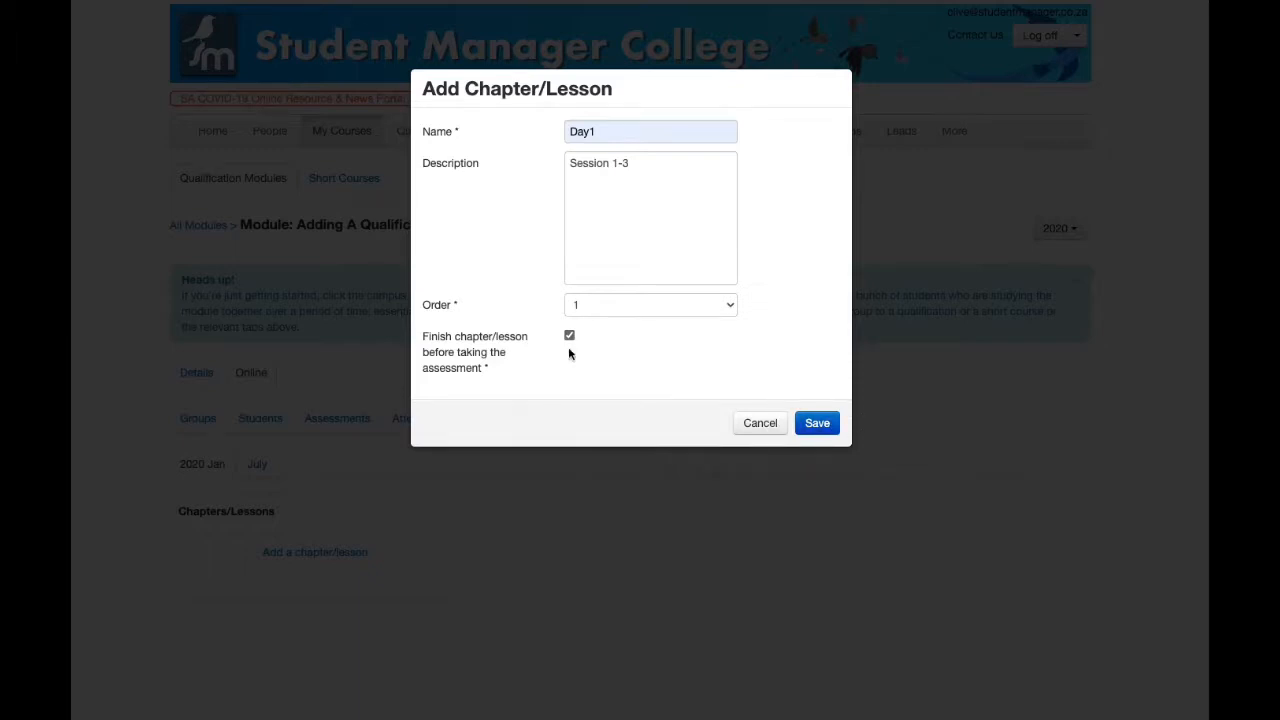
left_click(817, 423)
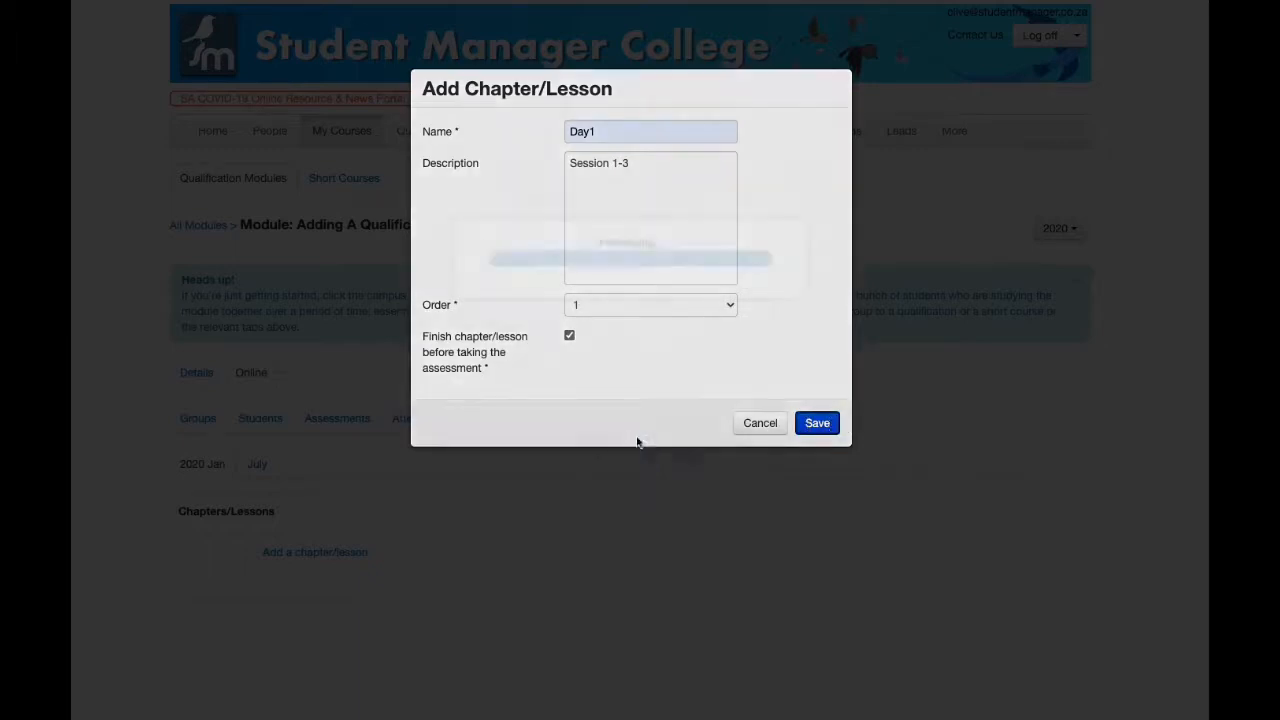
Step: Add a page titled "Session 1" to the Day1 chapter and save it
left_click(315, 685)
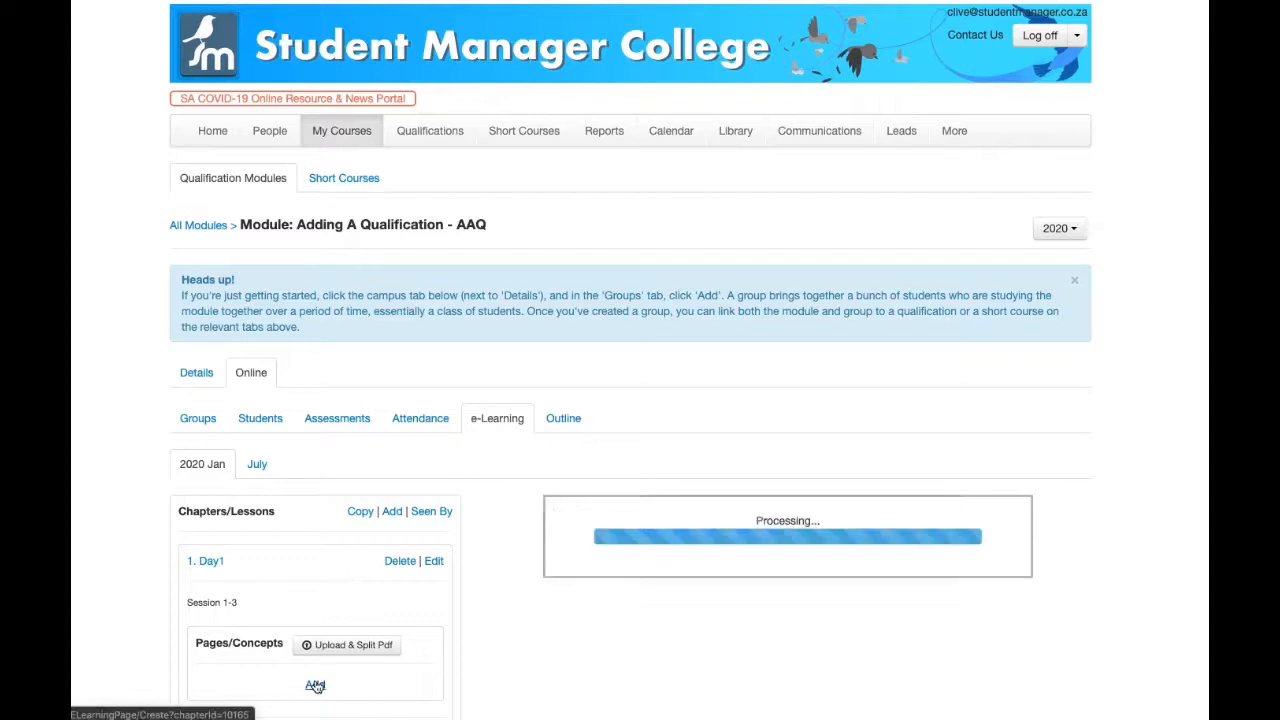
left_click(740, 583)
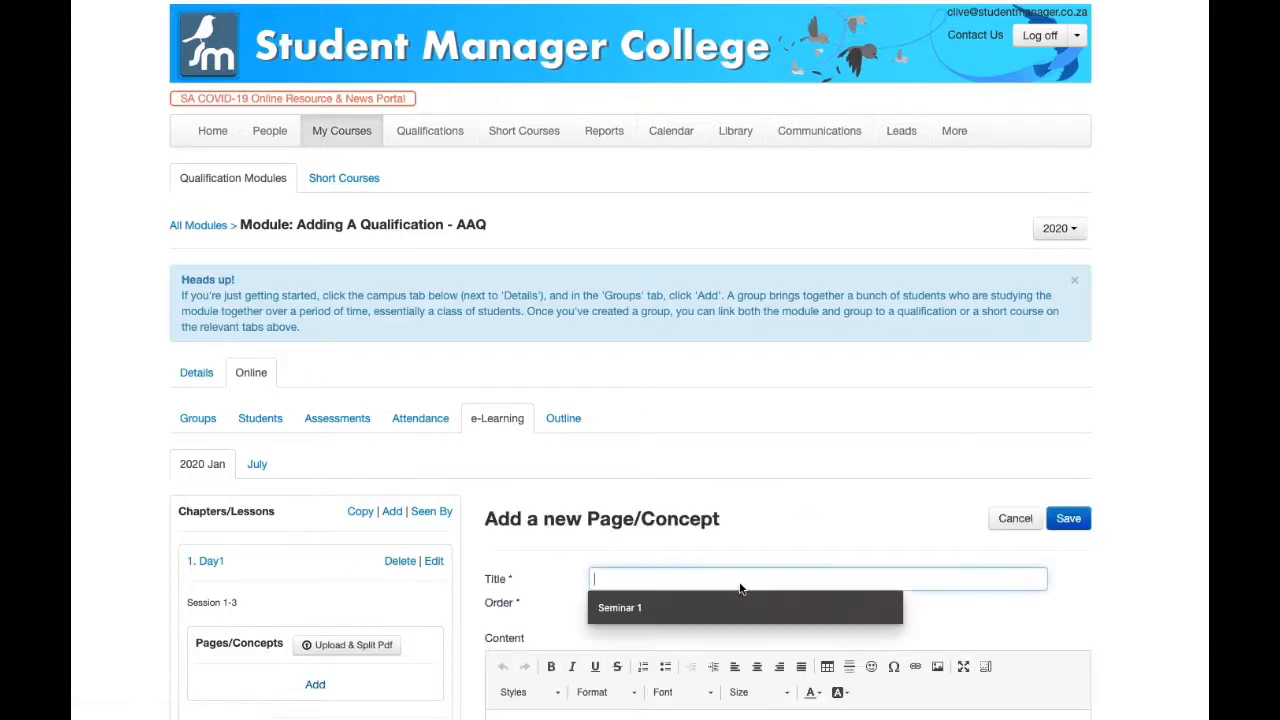
type("Session 1")
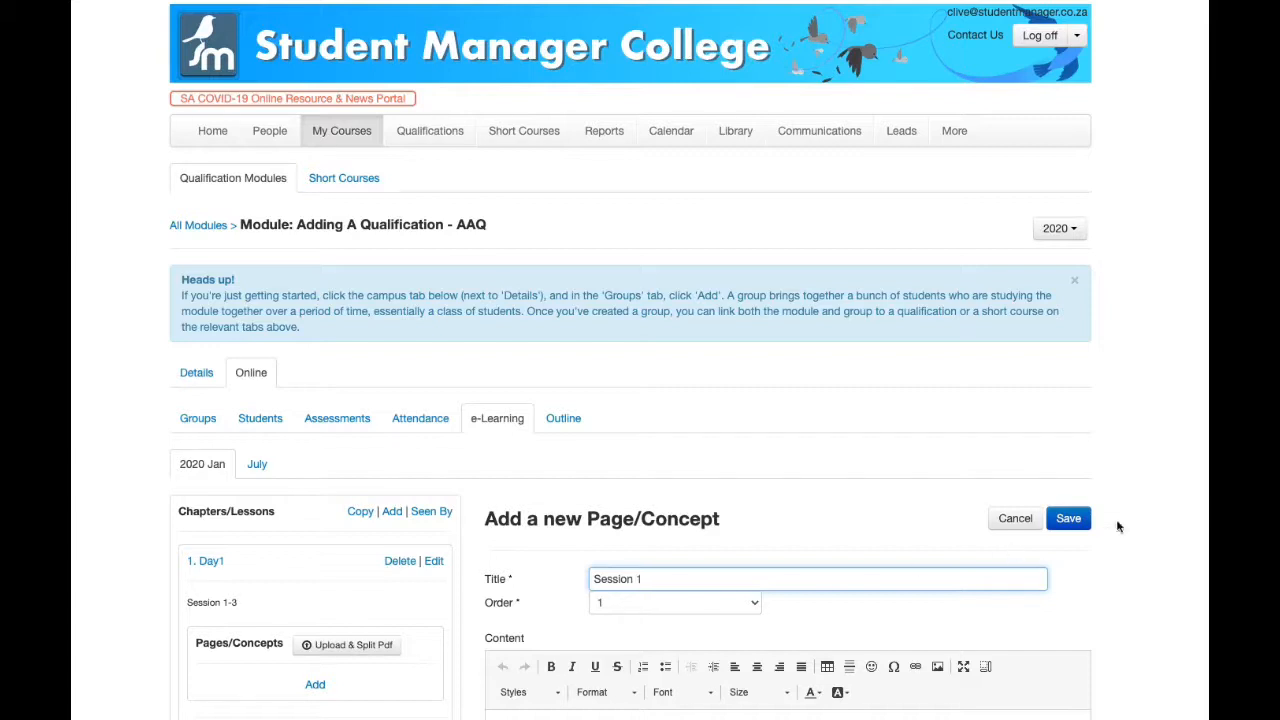
left_click(1066, 518)
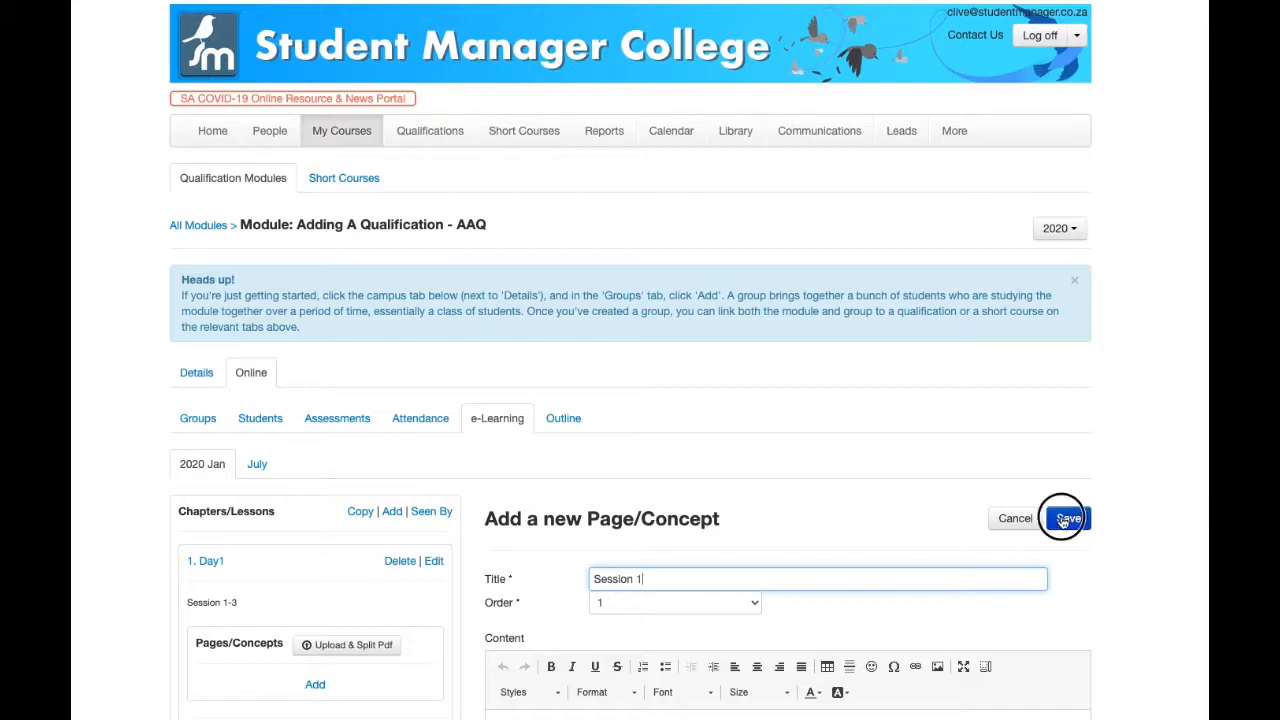
scroll(450, 592, "down", 2)
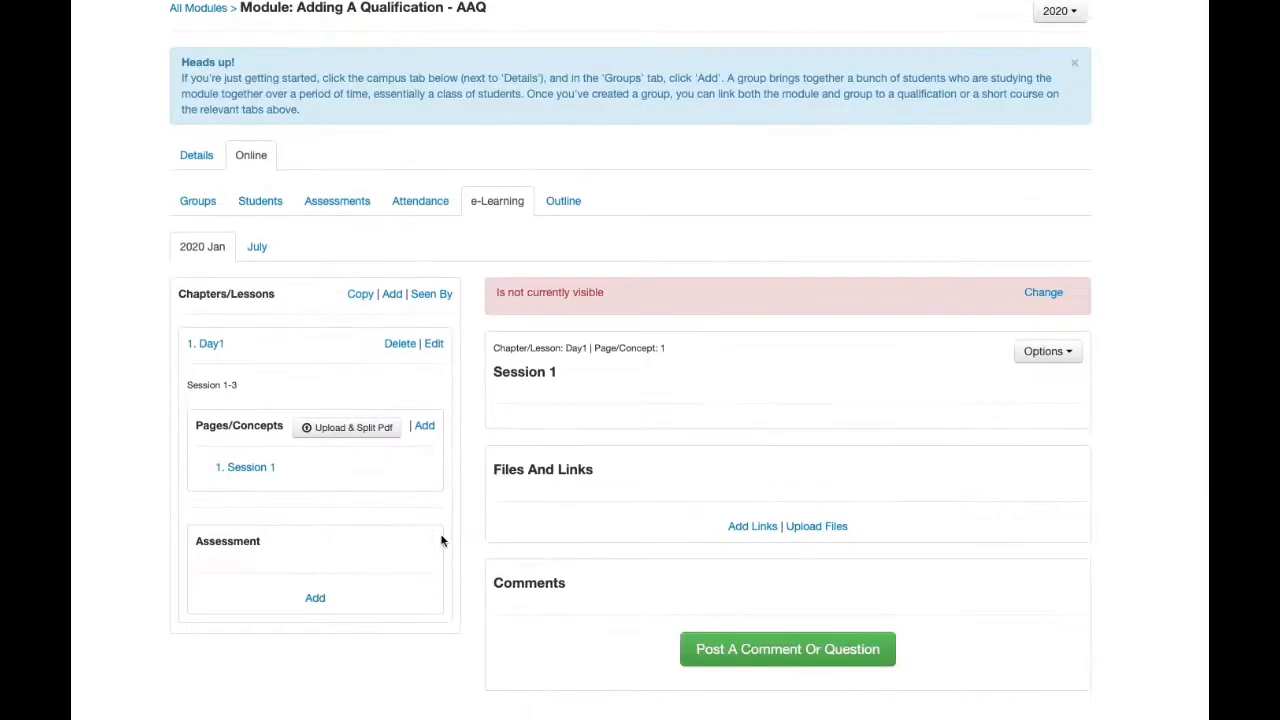
Step: Add a page titled "Session 2" to the Day1 chapter and save it
left_click(425, 427)
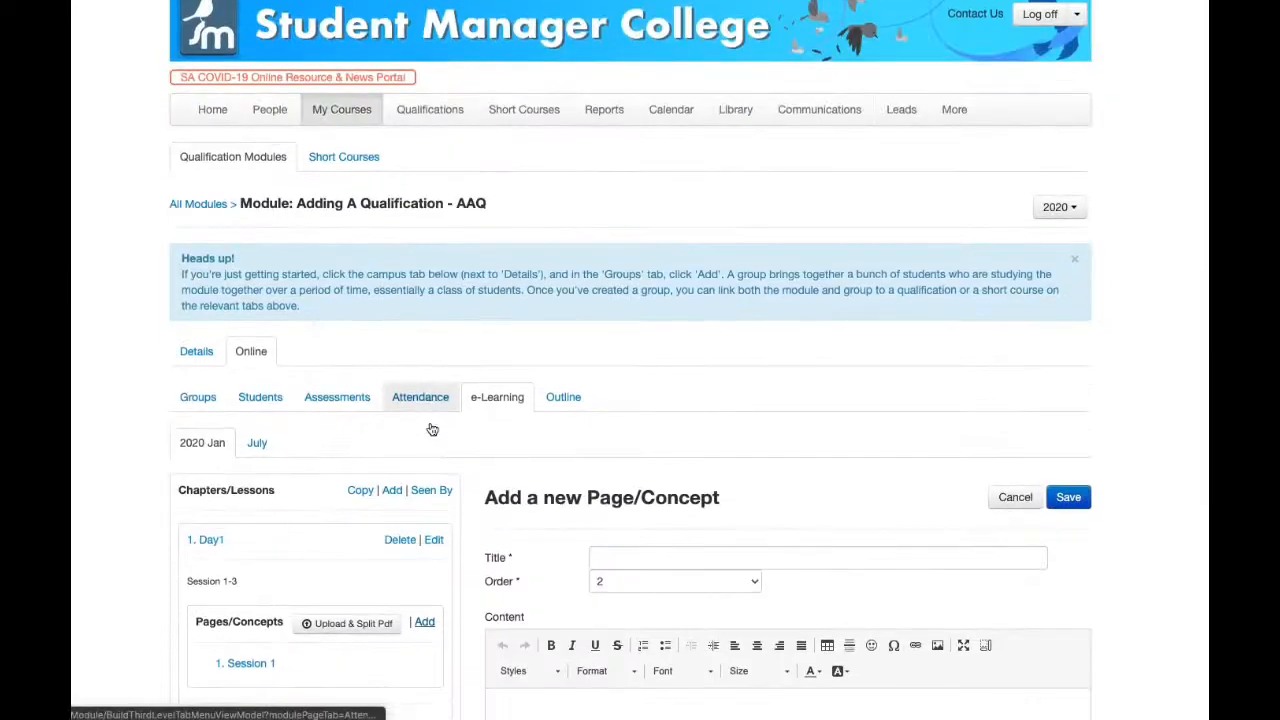
left_click(648, 557)
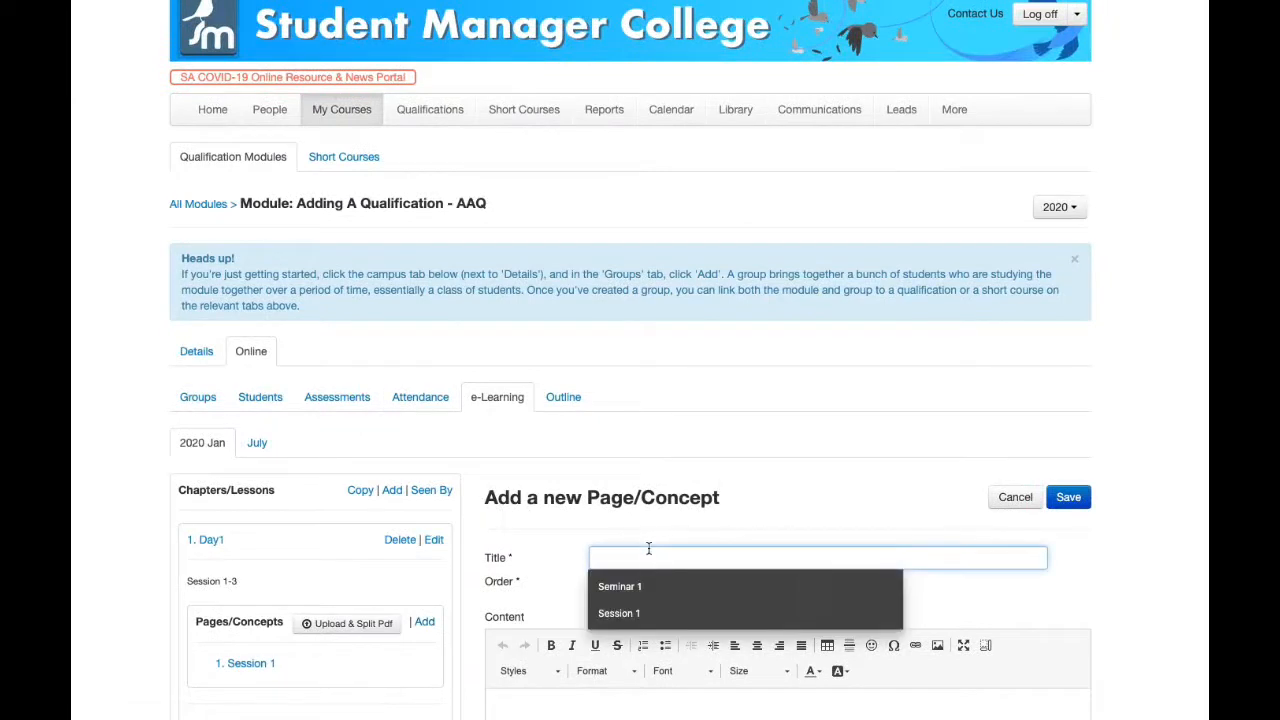
type("Session 2")
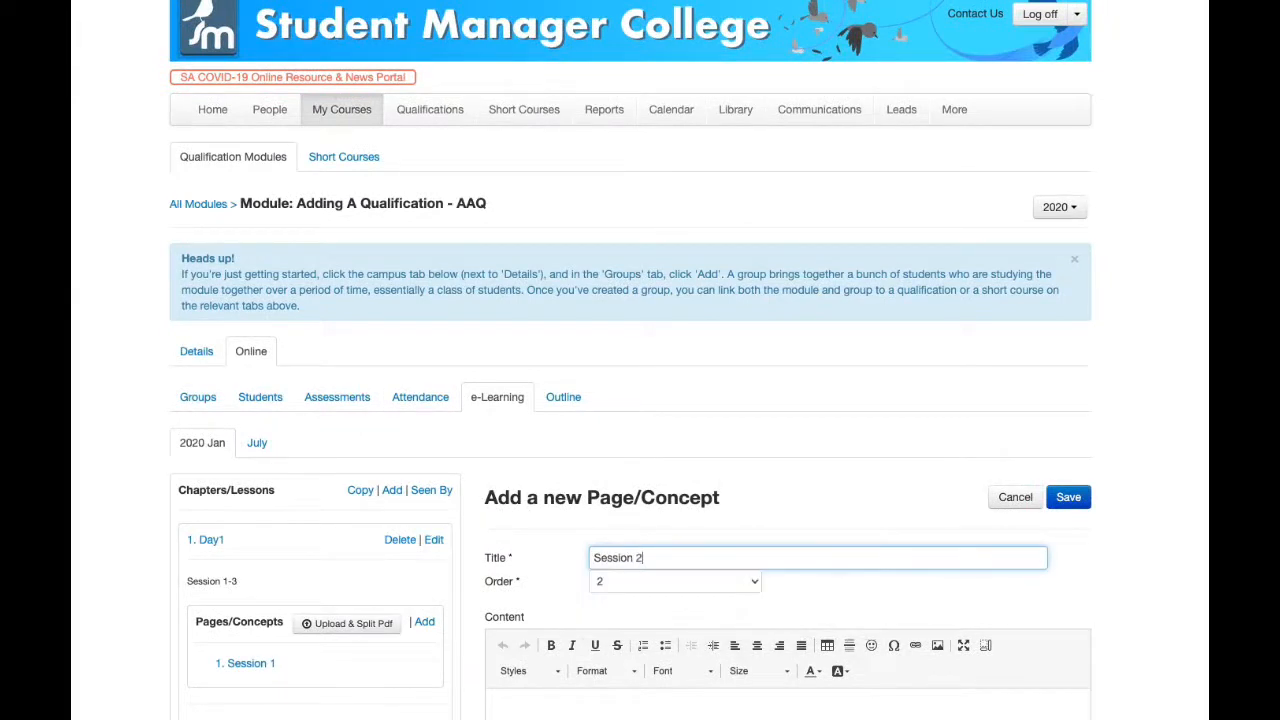
left_click(1068, 497)
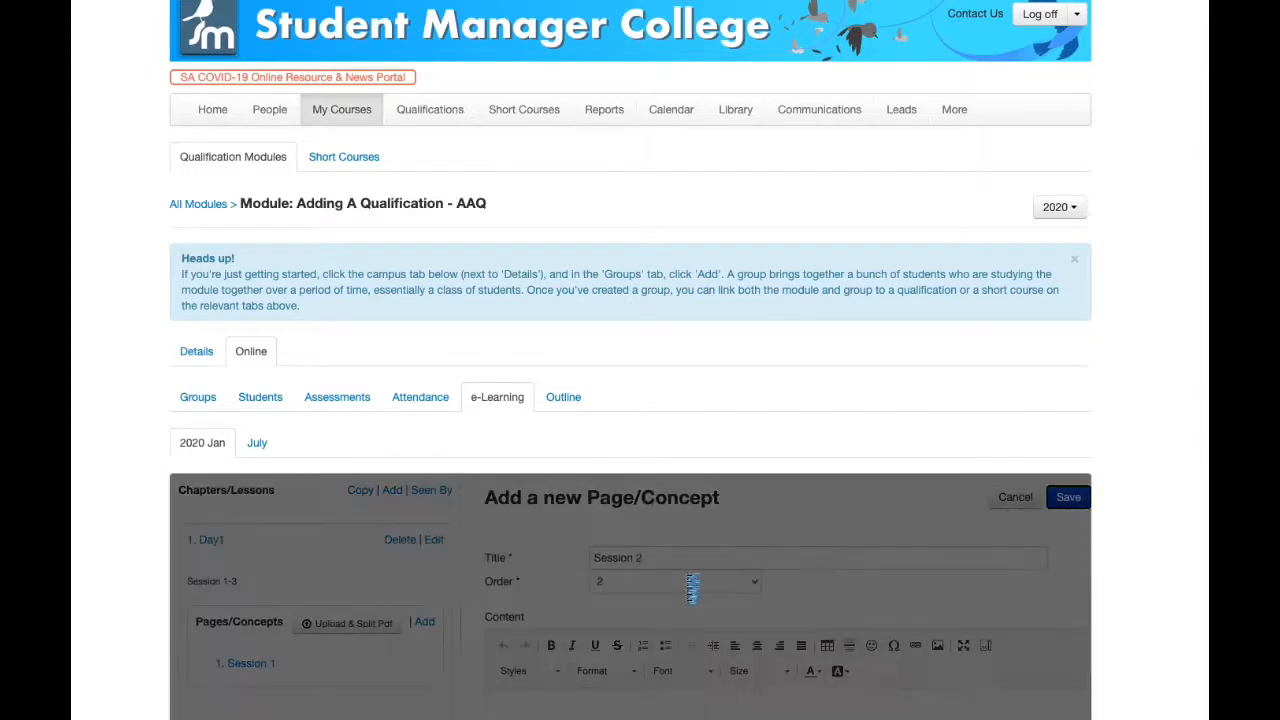
Step: Add a page titled "Session 3" to the Day1 chapter and save it
left_click(424, 622)
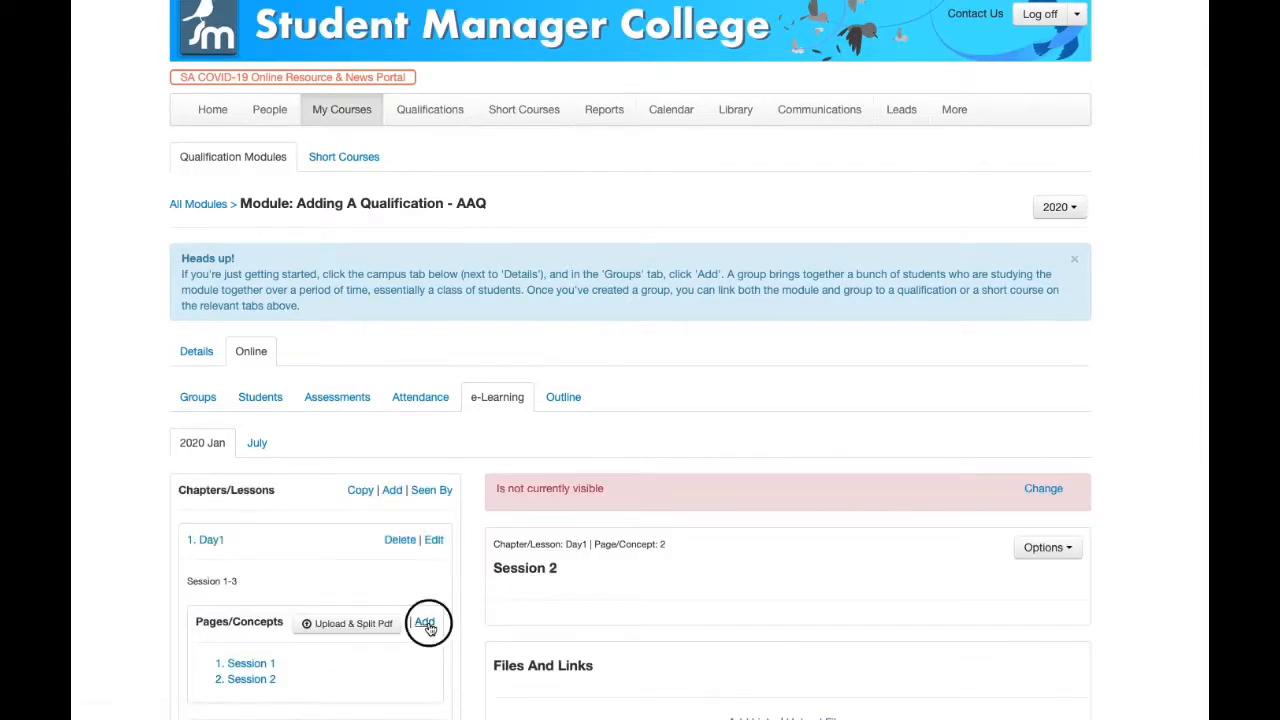
left_click(662, 555)
type("Session")
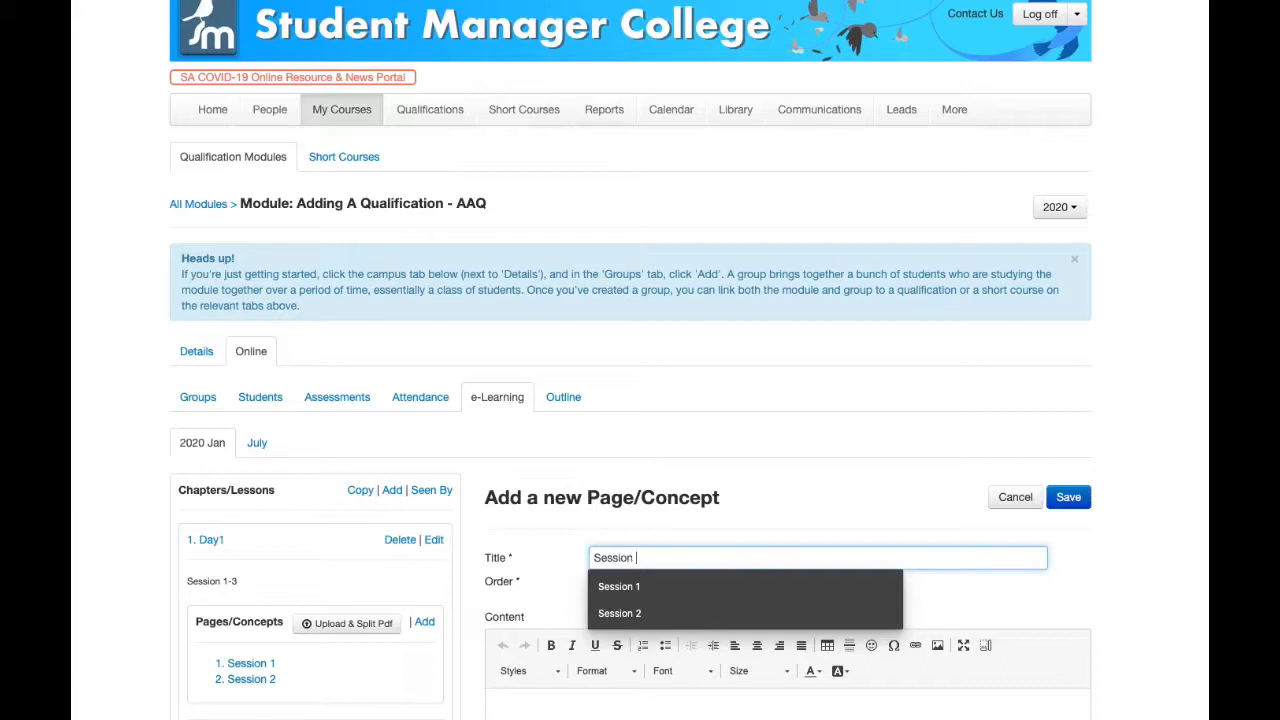
type(" 3")
left_click(1066, 495)
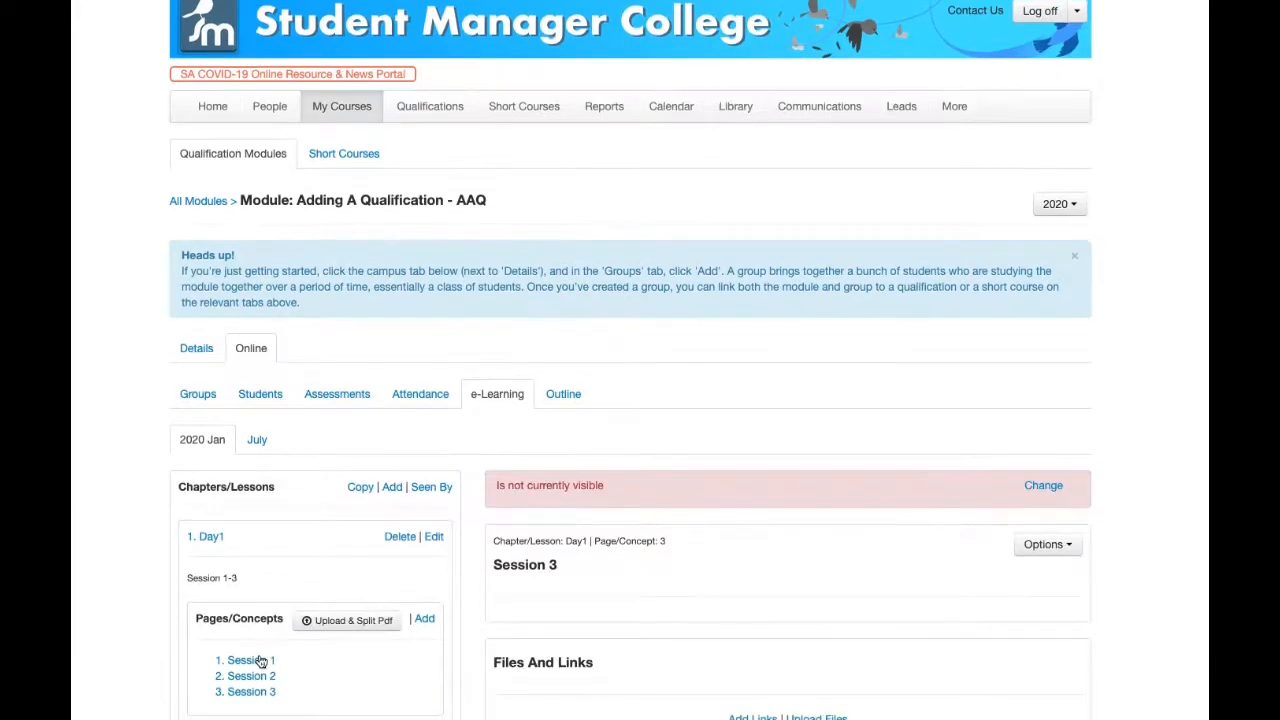
Step: Open the Session 1 page of the Day1 chapter for editing and place the cursor in its content area
left_click(255, 663)
scroll(568, 568, "down", 1)
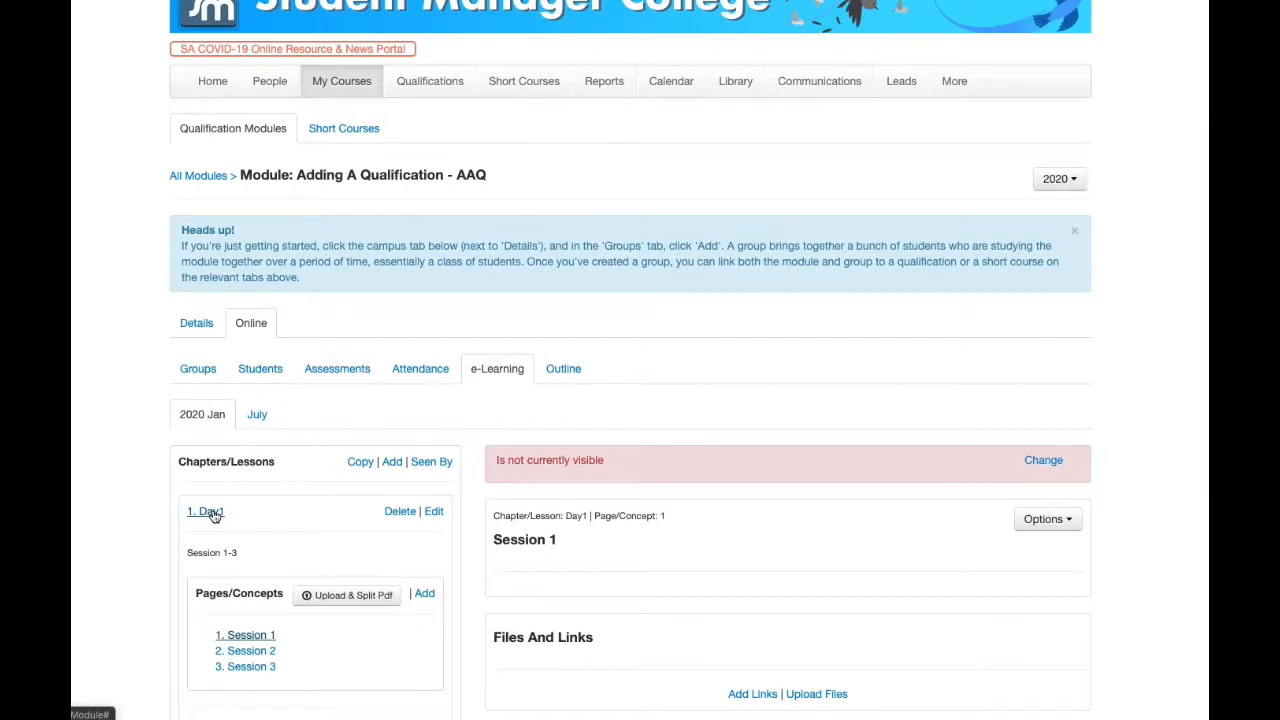
left_click(262, 636)
scroll(650, 608, "down", 1)
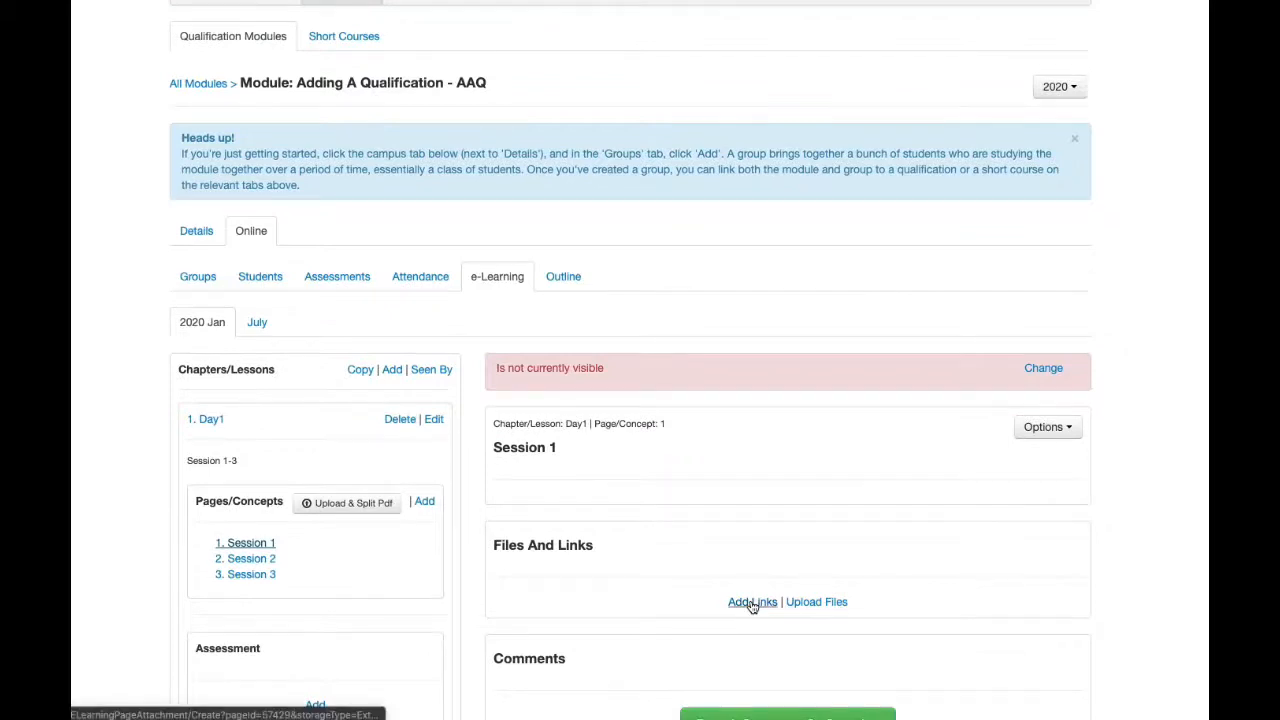
left_click(1046, 428)
left_click(1055, 450)
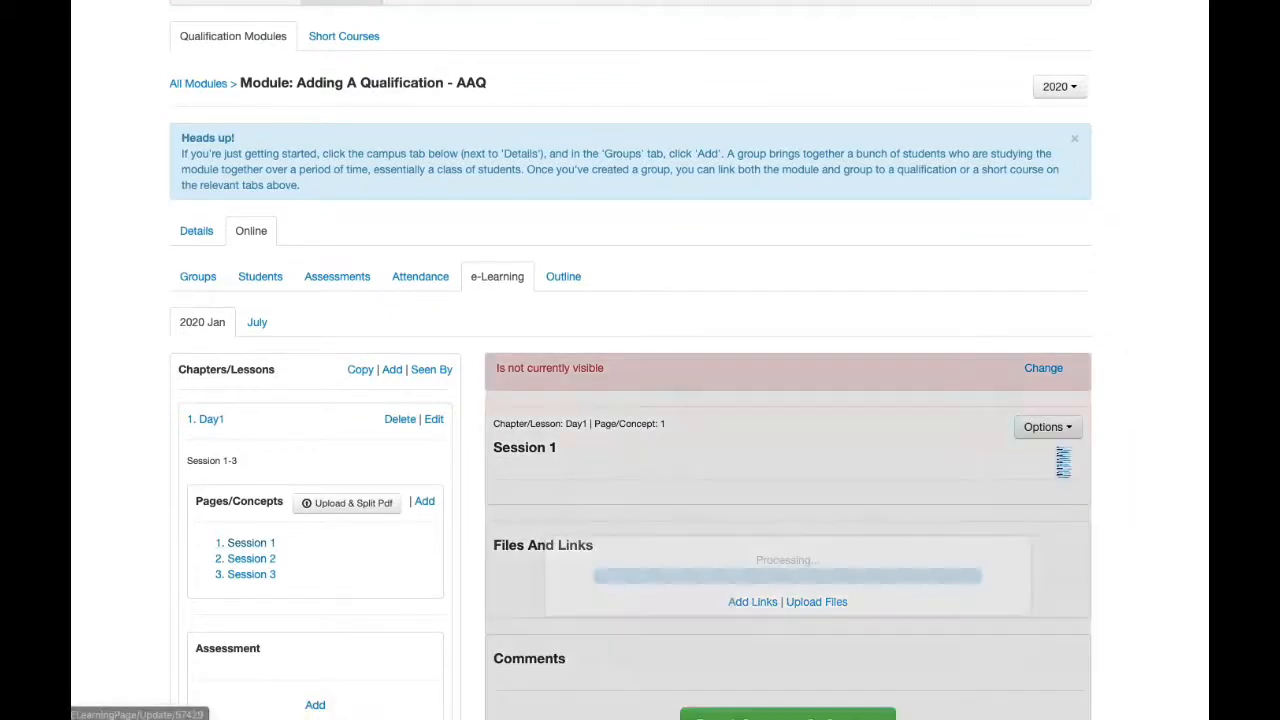
scroll(648, 543, "down", 3)
left_click(645, 424)
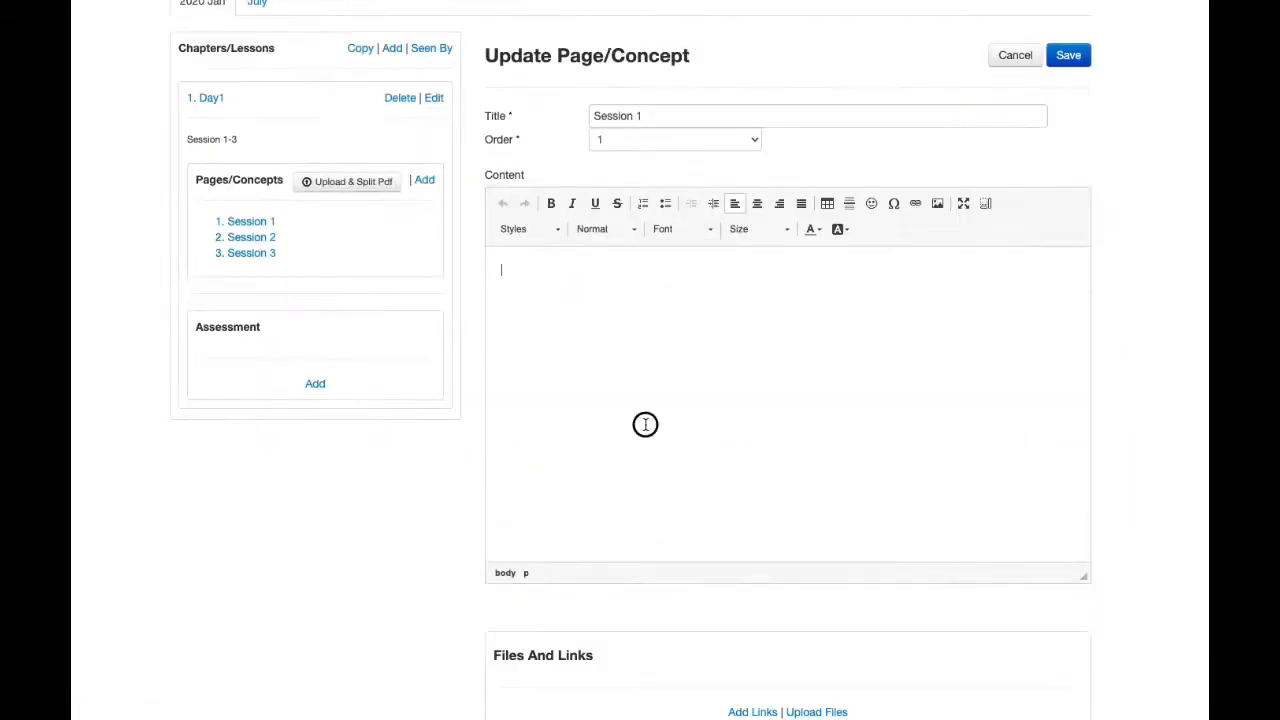
scroll(645, 424, "up", 1)
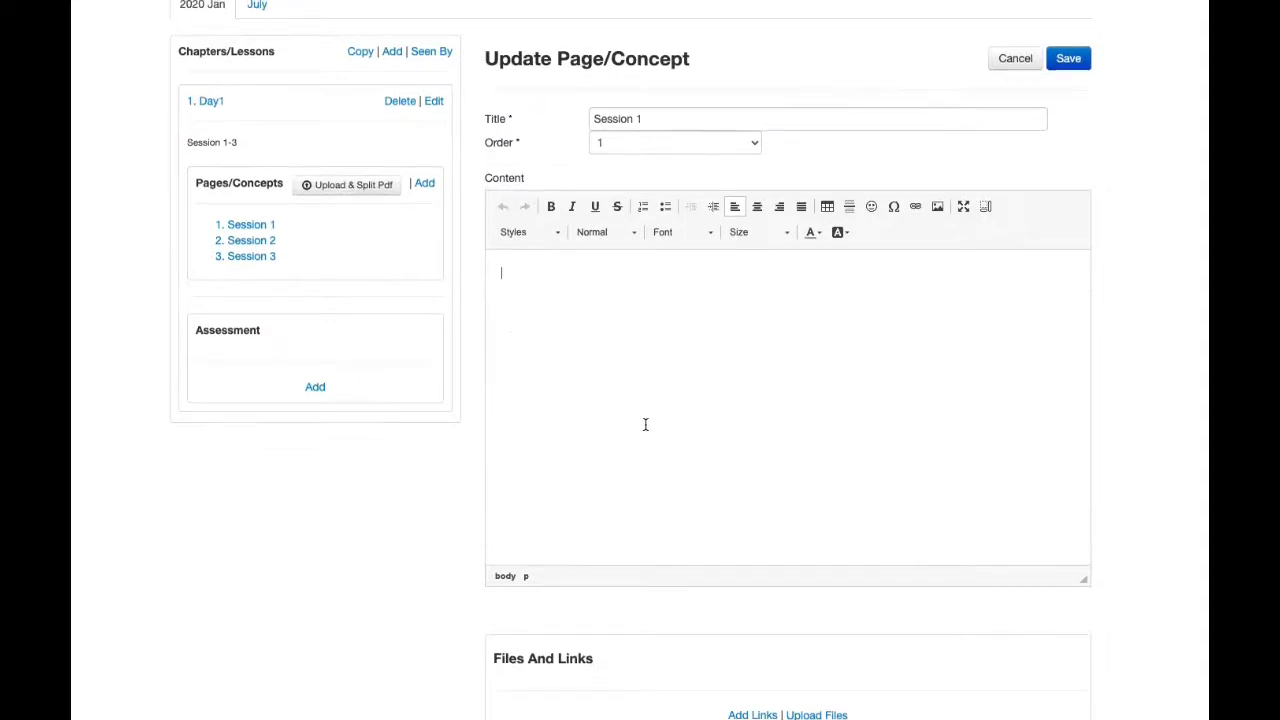
Step: Look at the link and image insertion options of the Session 1 content editor, cancelling both without inserting anything
left_click(915, 204)
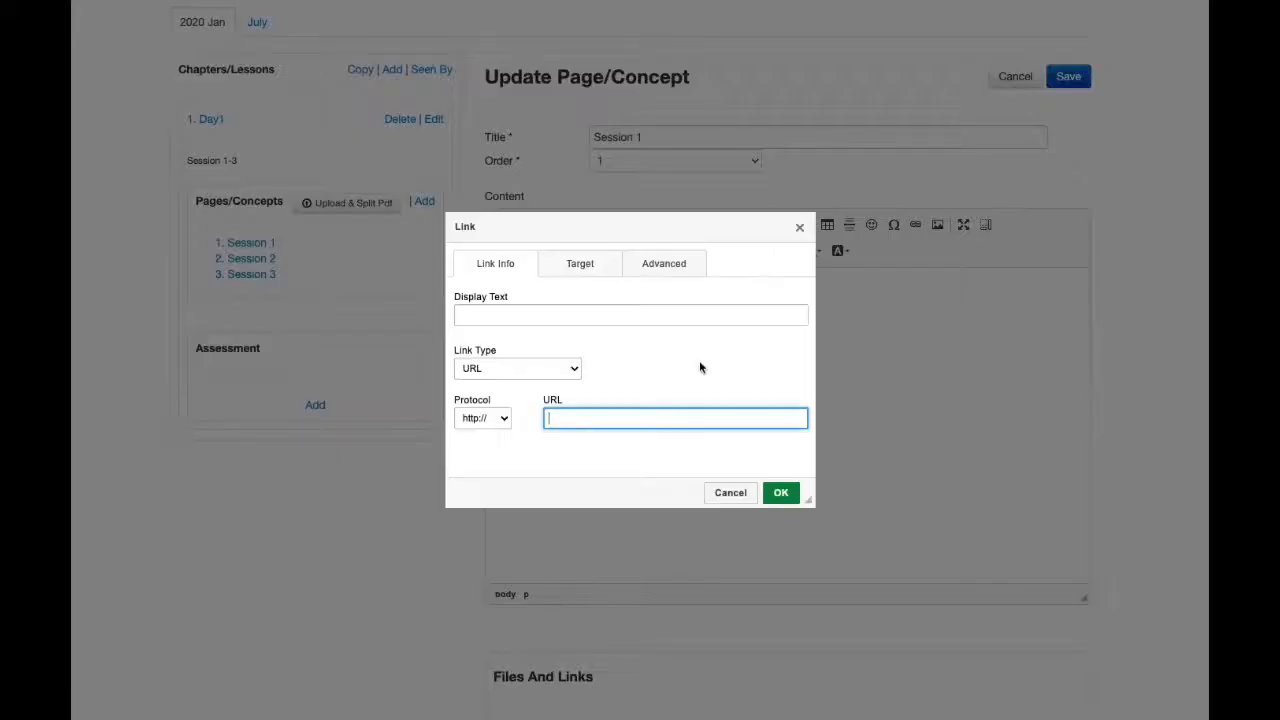
left_click(751, 500)
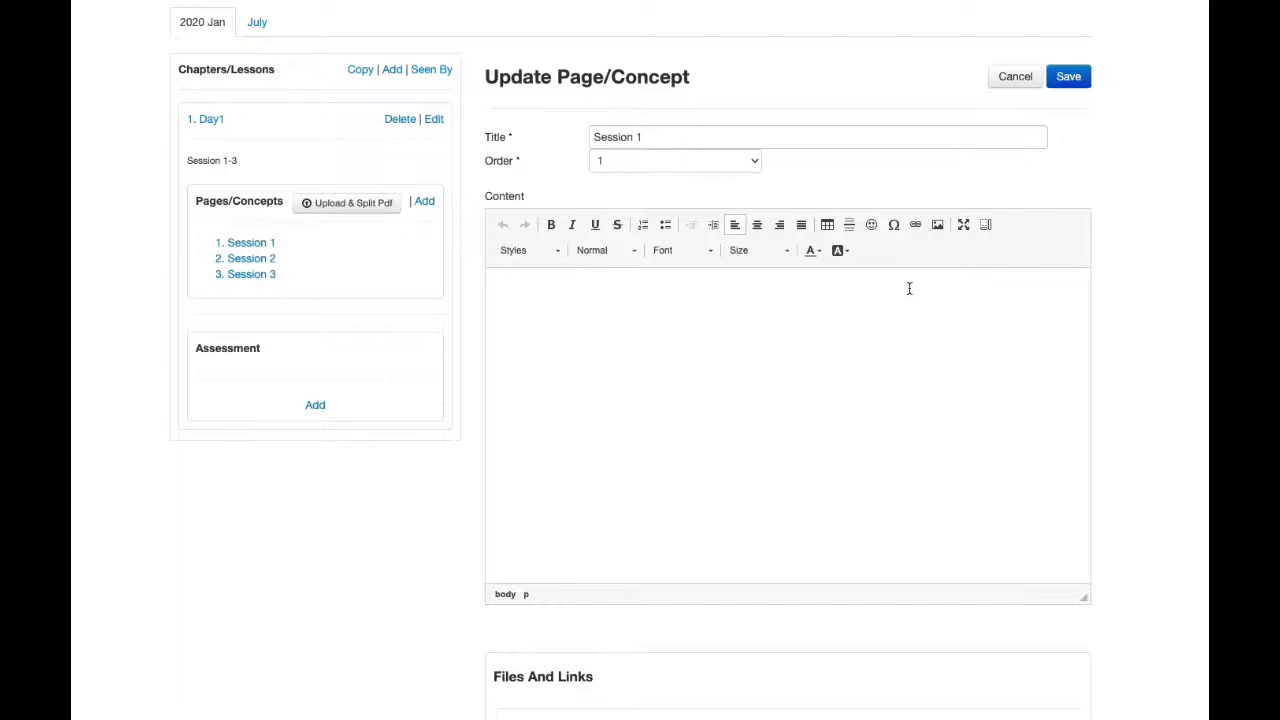
left_click(937, 227)
left_click(758, 601)
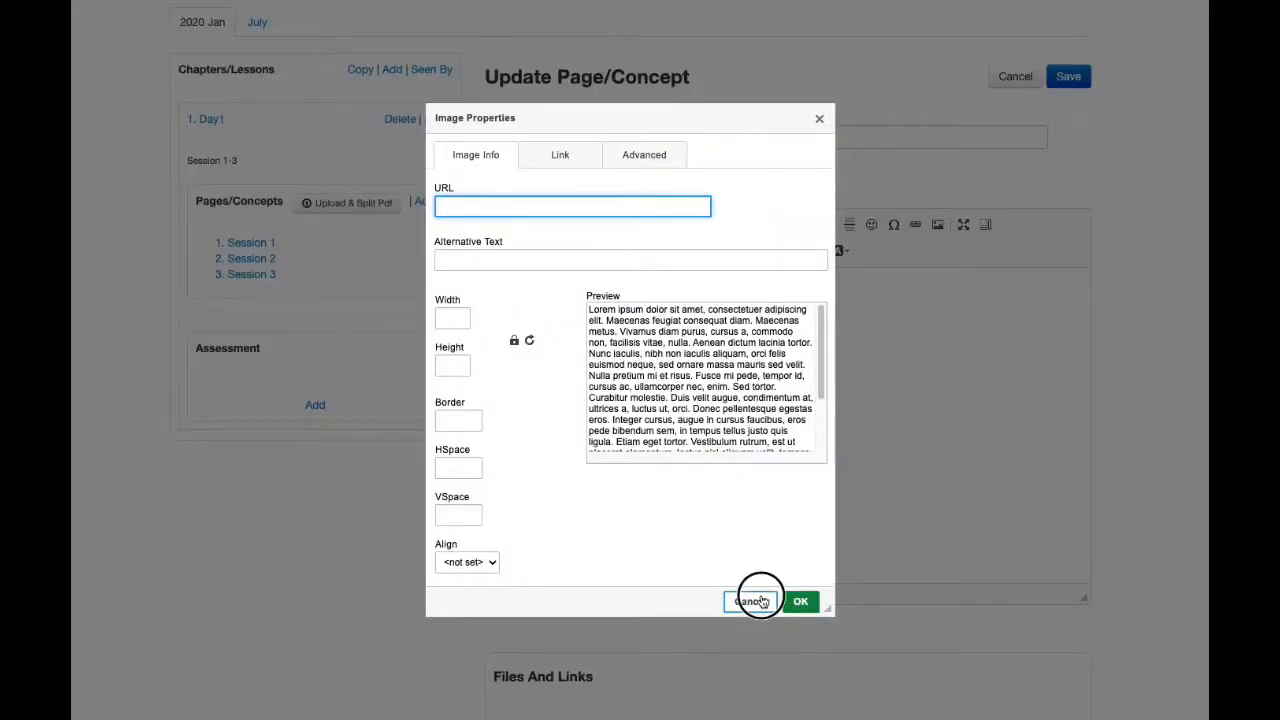
scroll(722, 375, "down", 1)
scroll(722, 375, "up", 5)
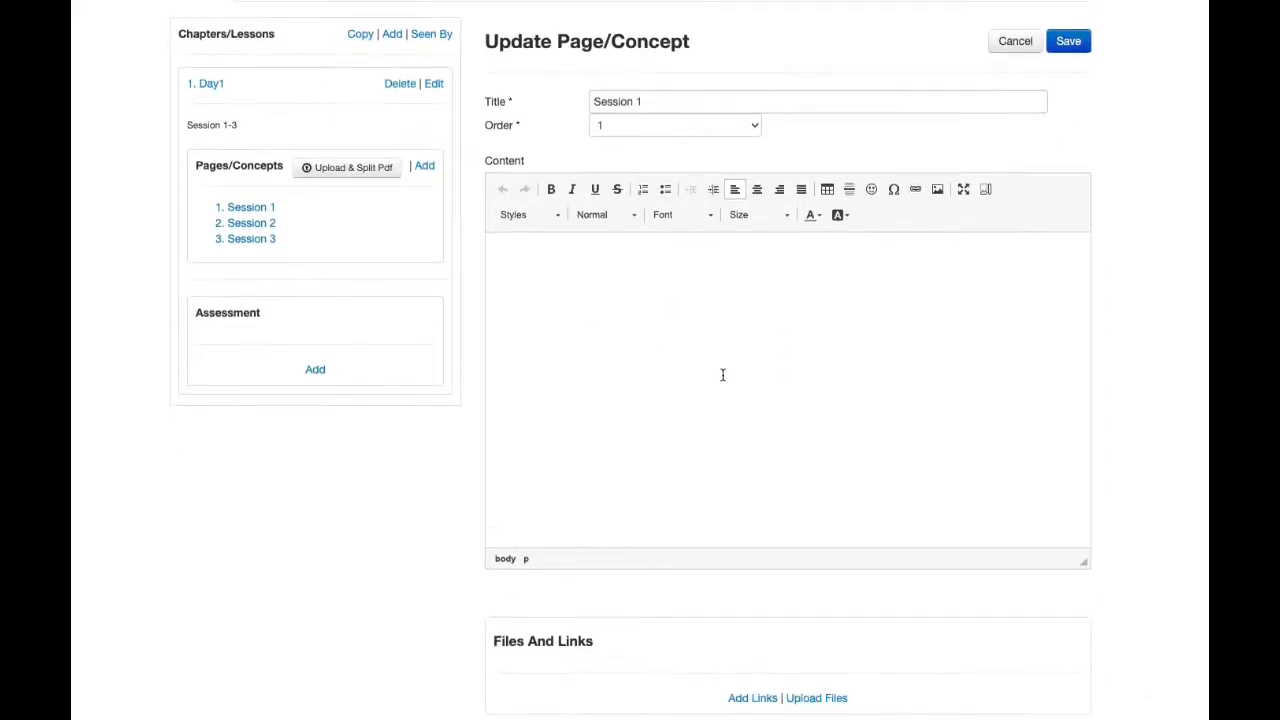
Step: Save the Session 1 page without adding any content
scroll(722, 375, "down", 5)
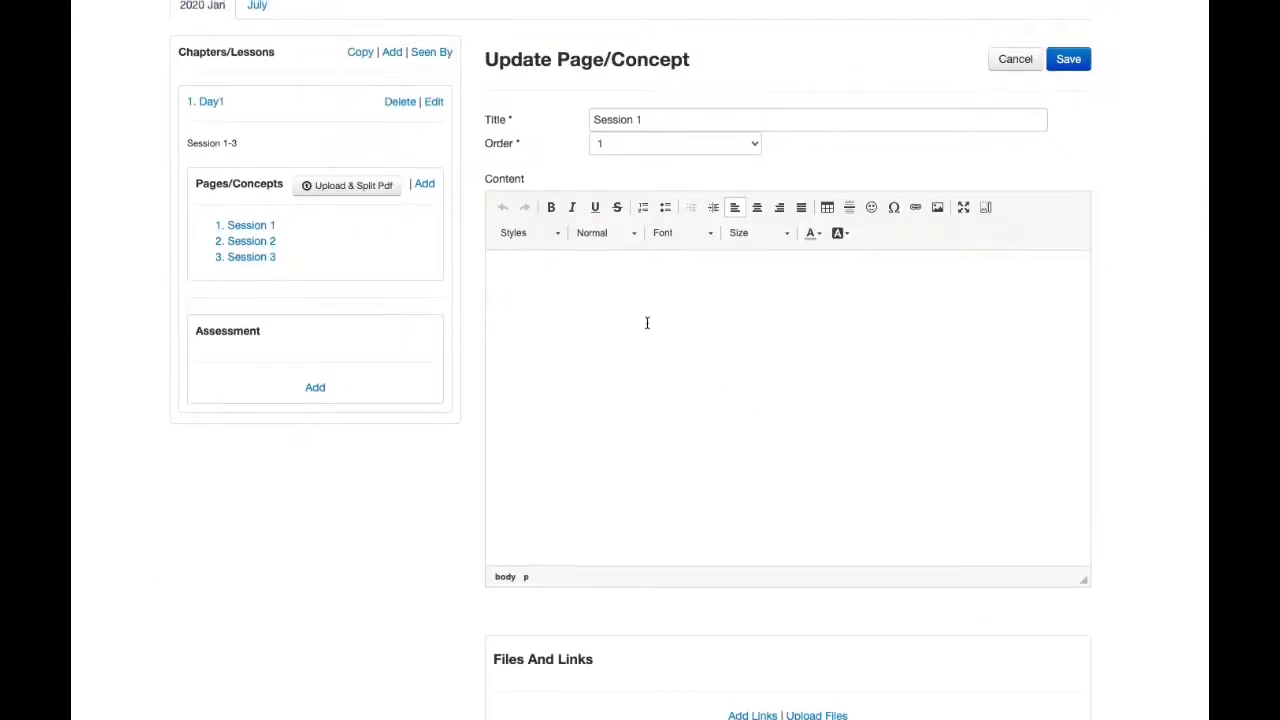
scroll(647, 323, "up", 5)
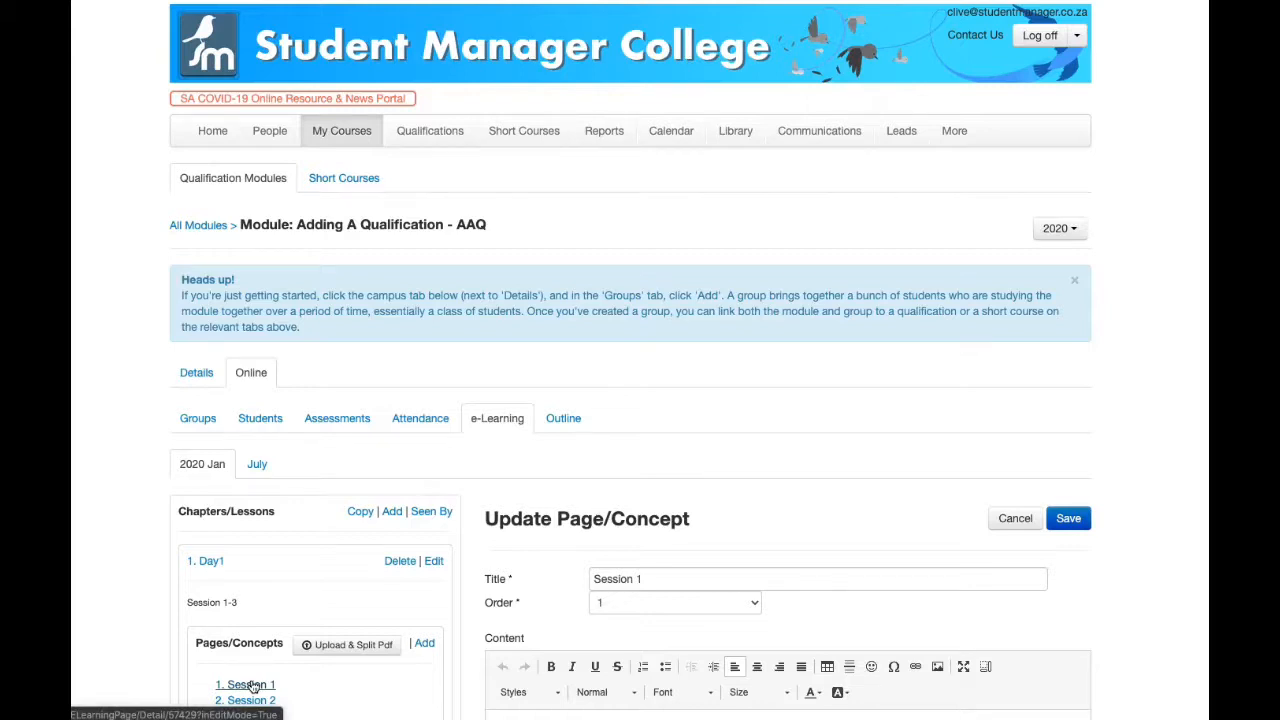
scroll(252, 686, "down", 3)
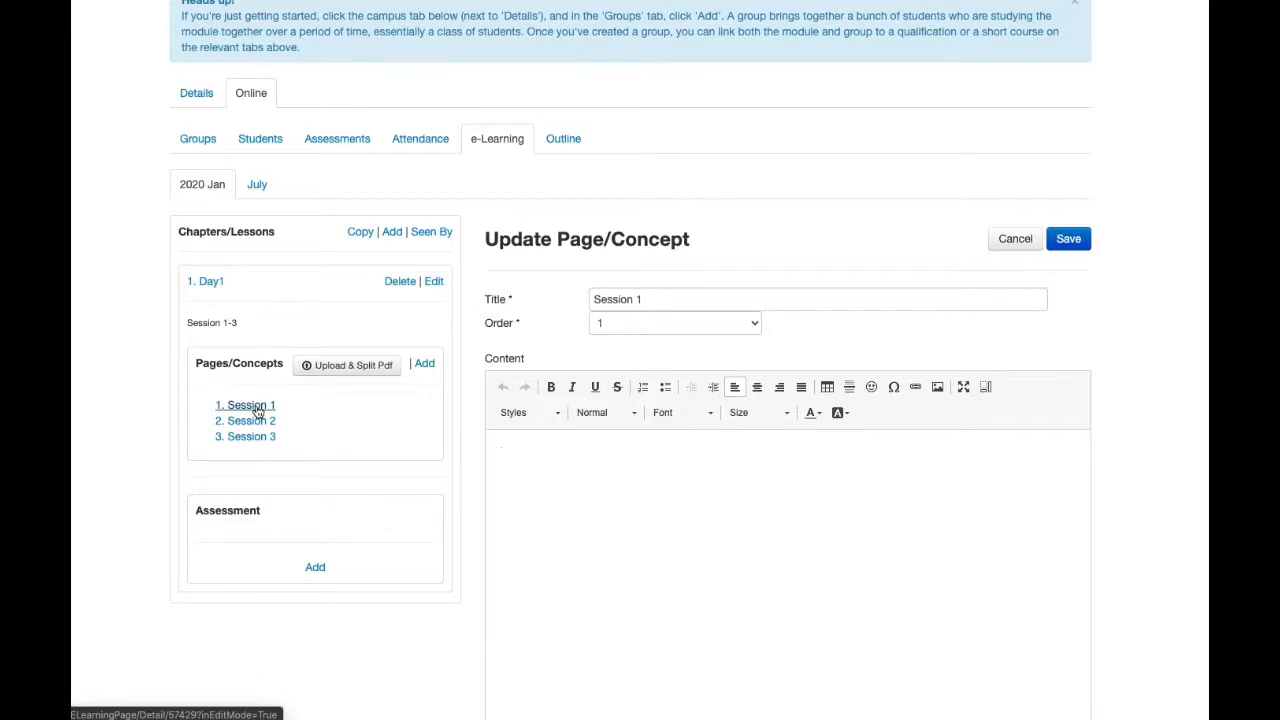
right_click(256, 407)
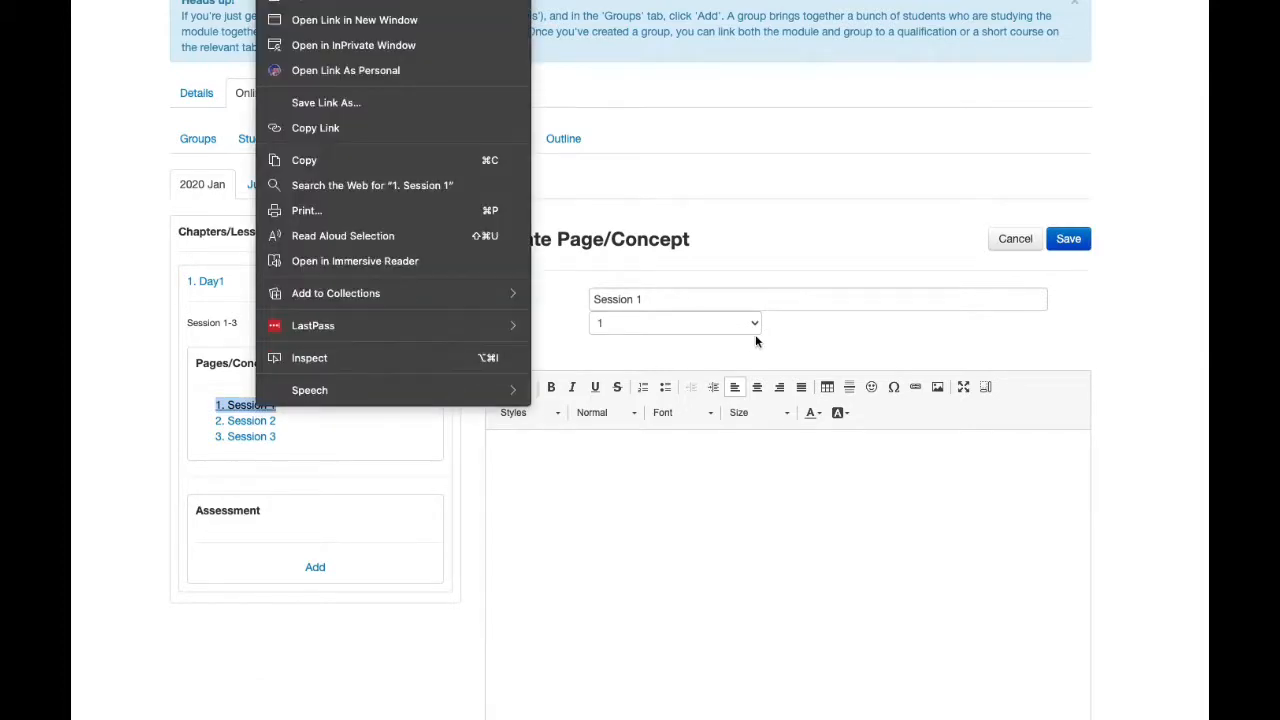
left_click(1090, 244)
left_click(1078, 241)
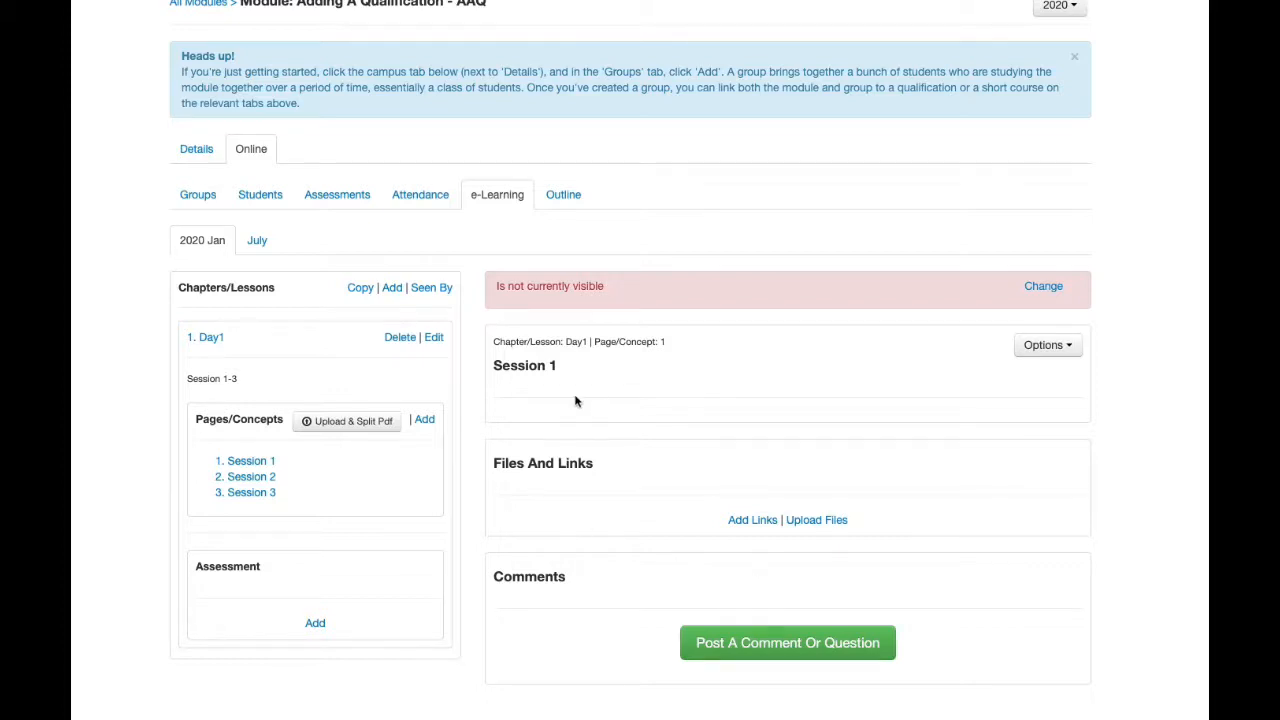
Step: Make the Session 1 page visible with availability from 2020/01/13 to 2020/12/31
triple_click(500, 366)
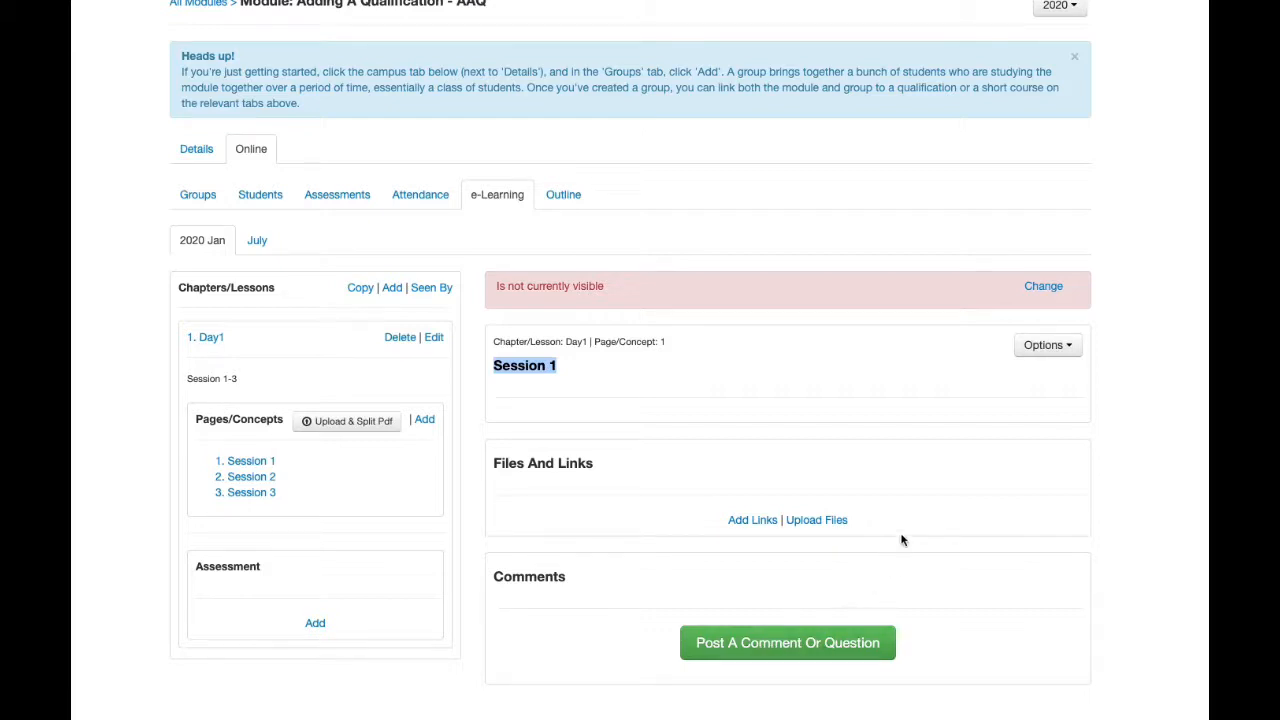
left_click_drag(628, 367, 489, 368)
left_click_drag(719, 295, 486, 286)
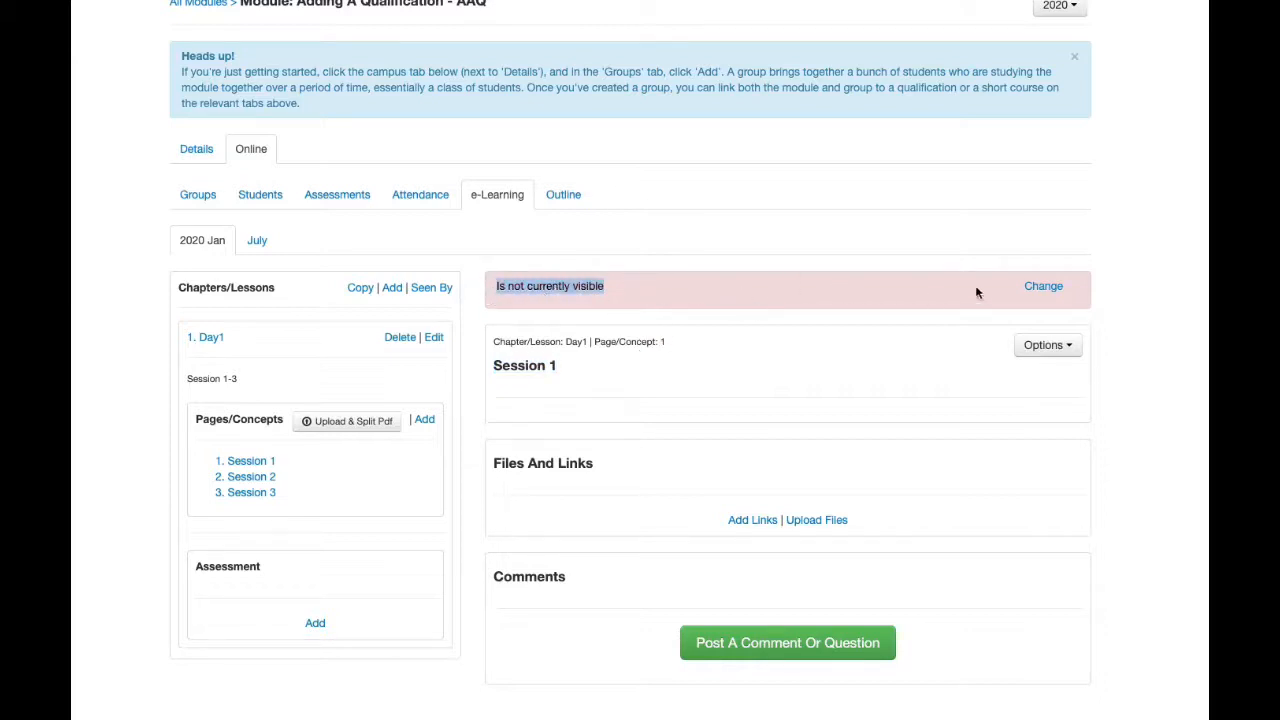
left_click(1043, 286)
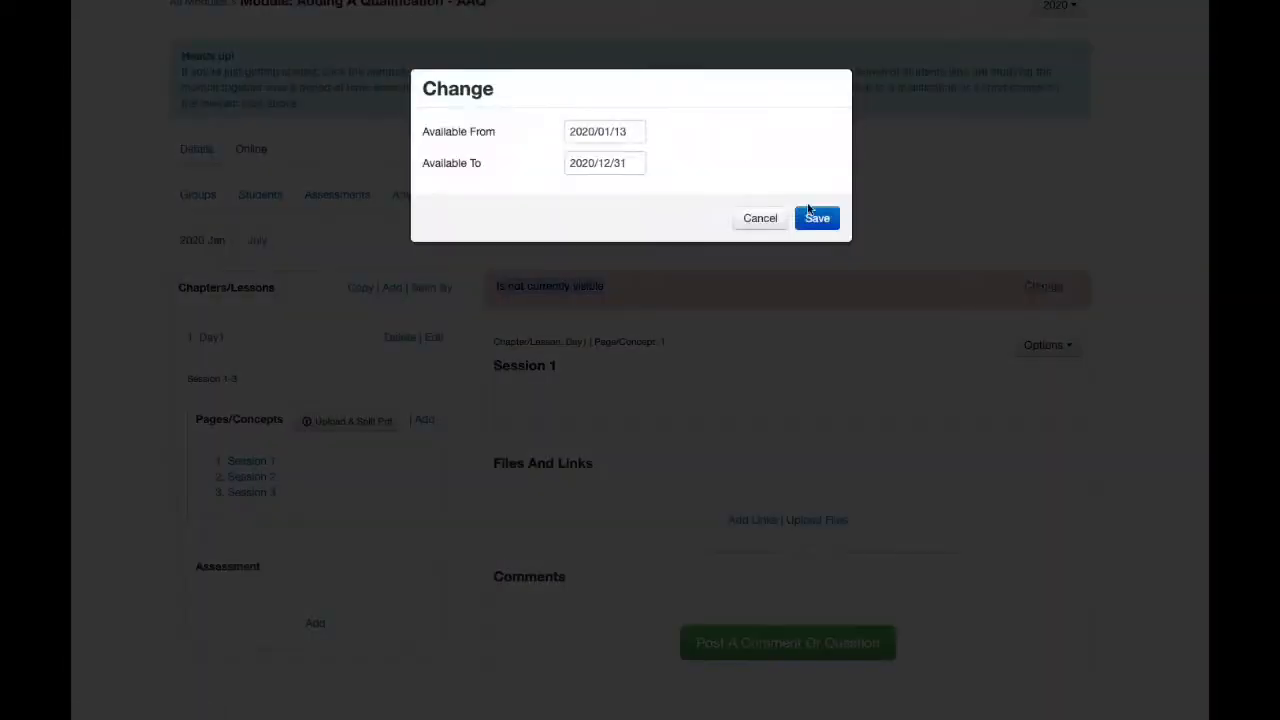
left_click(818, 220)
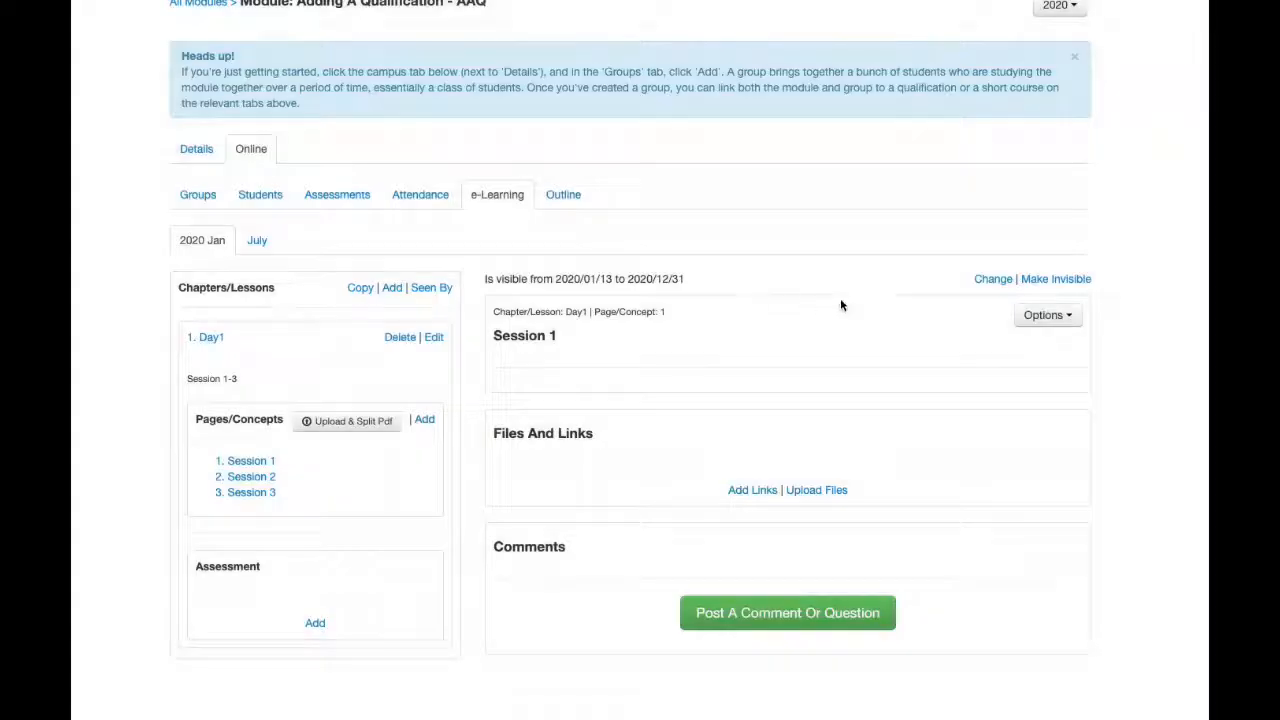
Step: Clear the Available To date of the Session 1 page so its visibility has no end date
left_click(990, 281)
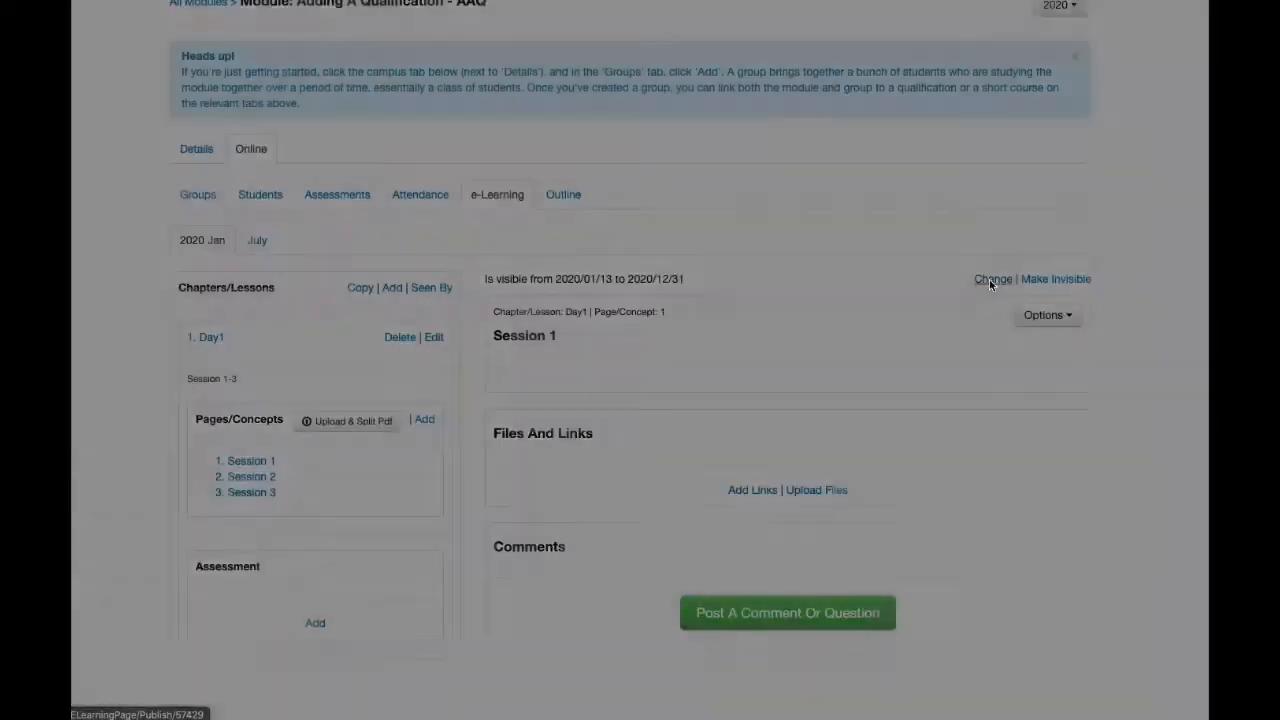
left_click_drag(634, 160, 549, 162)
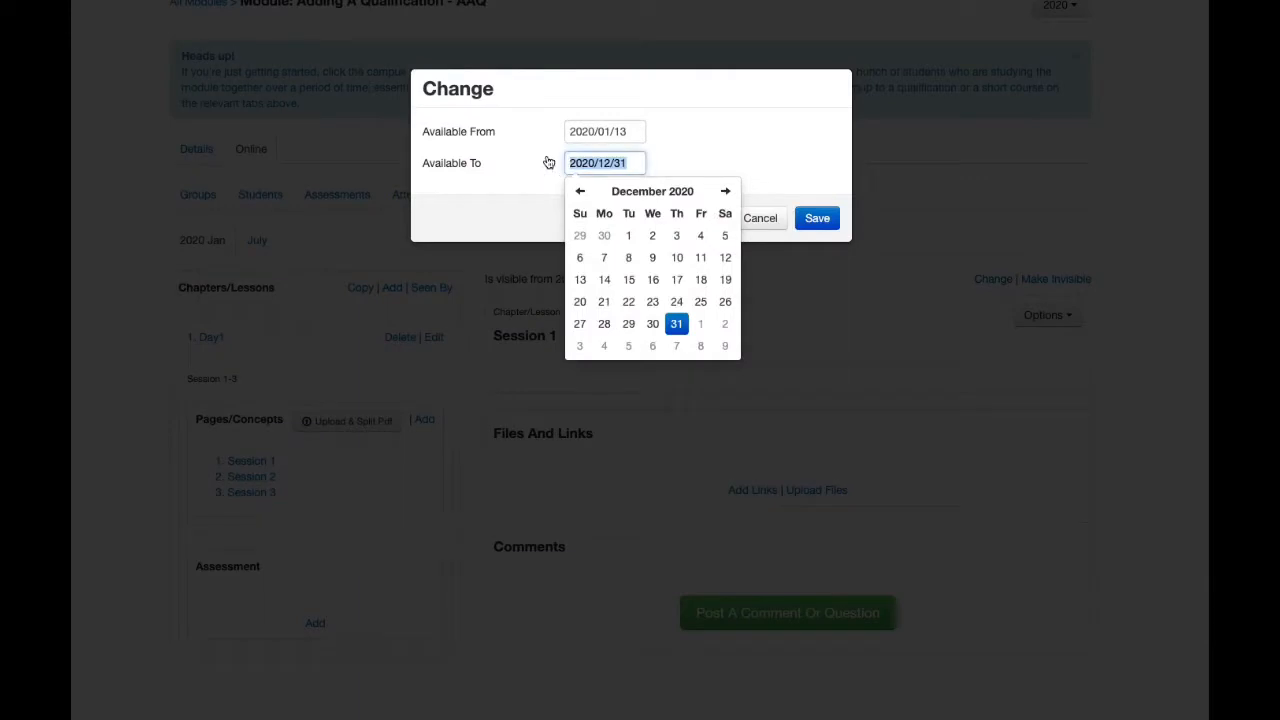
key("BackSpace")
left_click(728, 134)
left_click(817, 222)
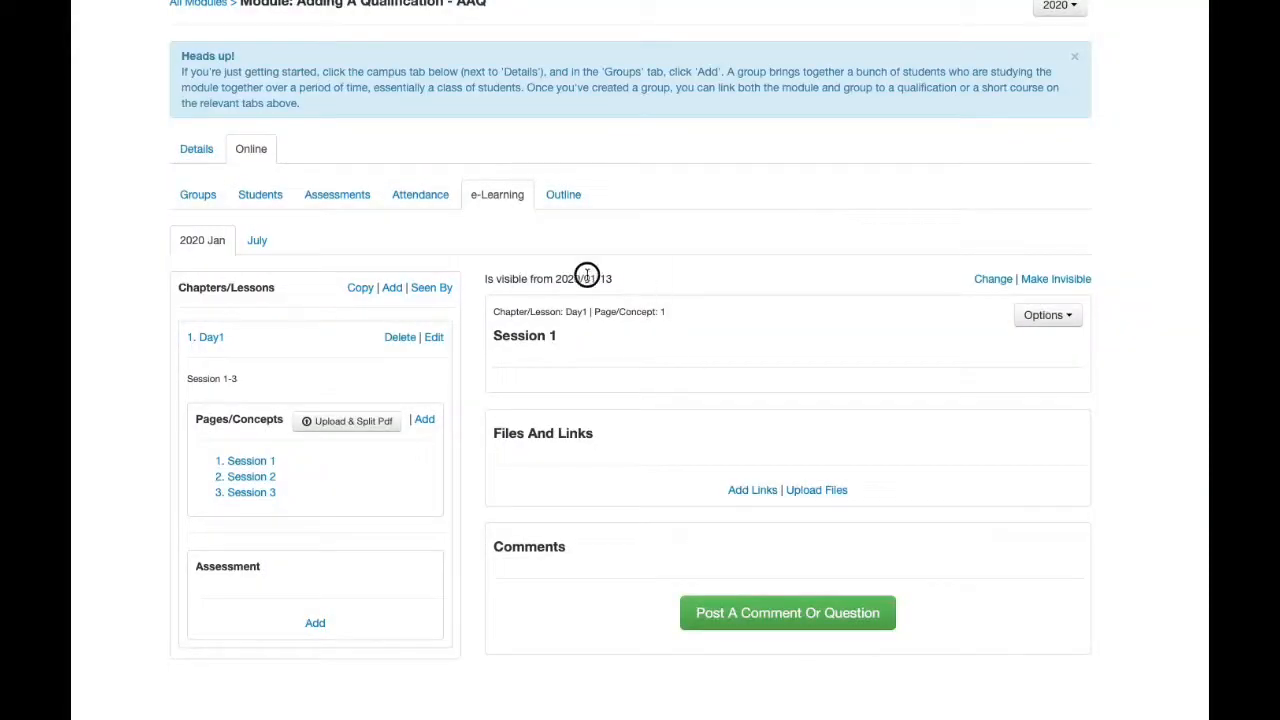
left_click_drag(587, 274, 478, 278)
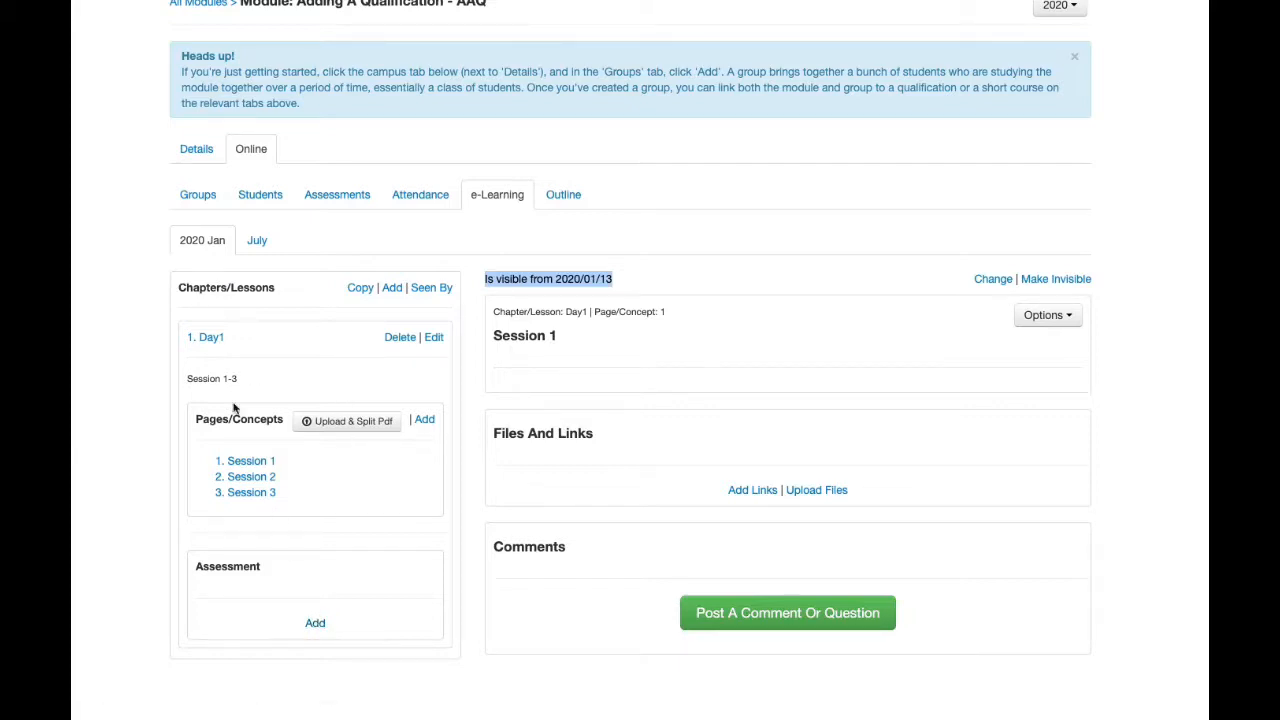
Step: Review the Day1 chapter's settings, including the requirement to finish it before the assessment, and cancel without changes
left_click(434, 340)
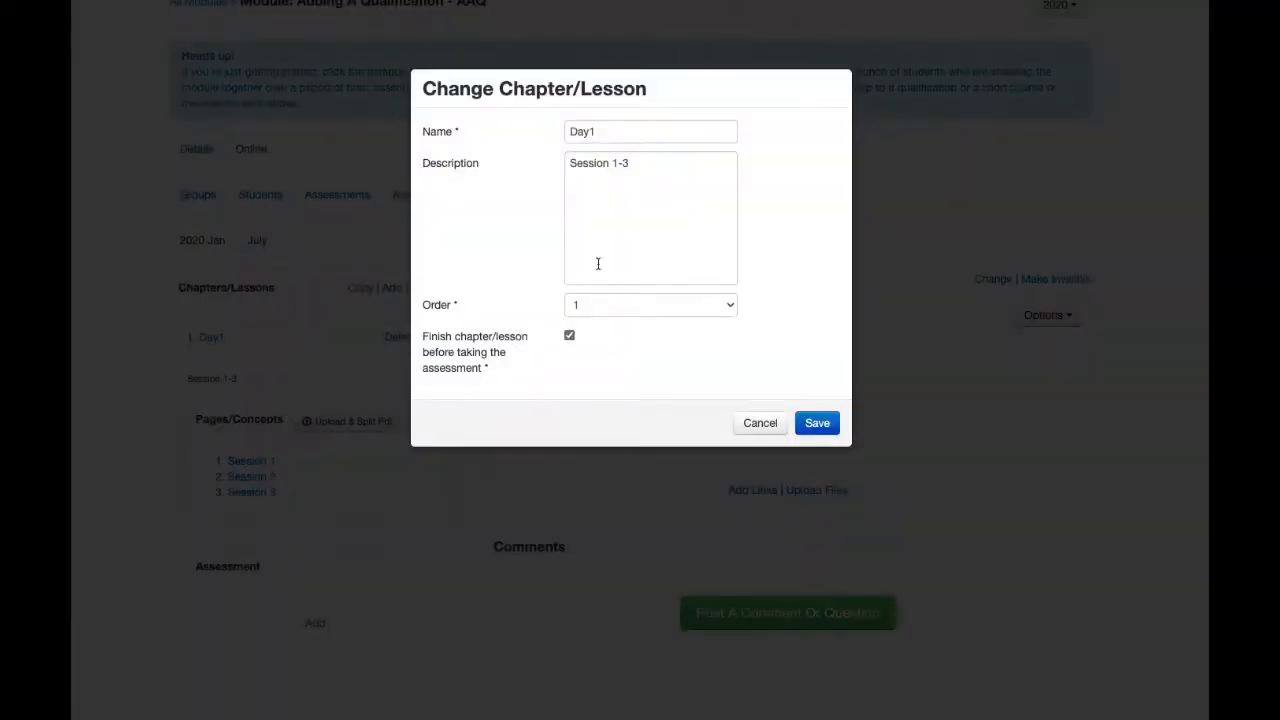
mouse_move(423, 333)
left_mouse_down()
mouse_move(515, 347)
mouse_move(428, 337)
left_mouse_up()
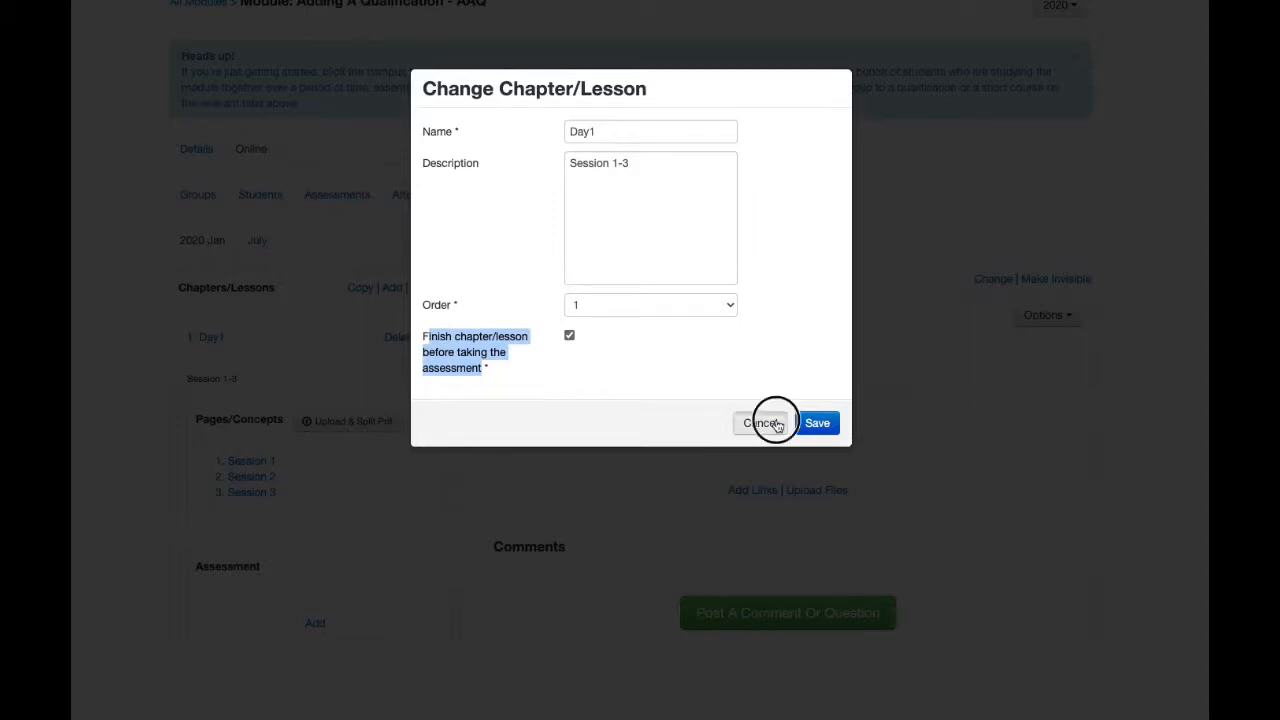
left_click(776, 424)
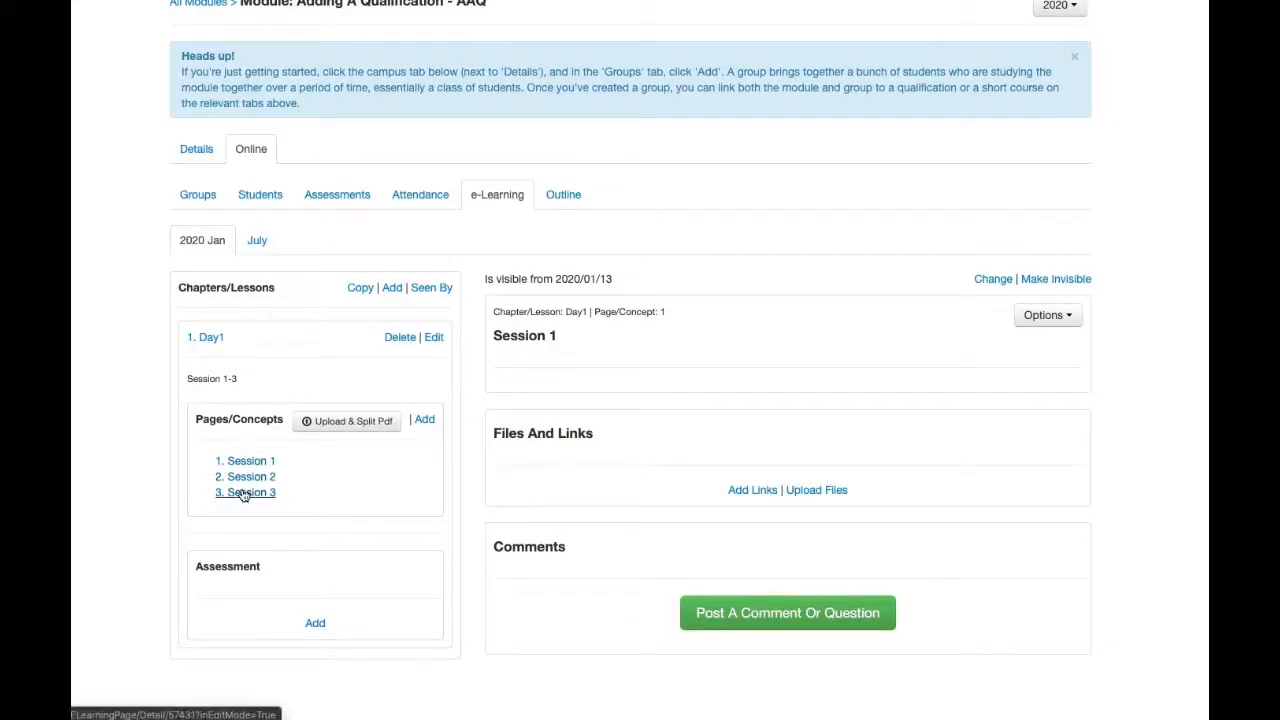
Step: Check which assessments can be linked to the Day1 chapter, cancel, and open the overview of students' page views
left_click(314, 622)
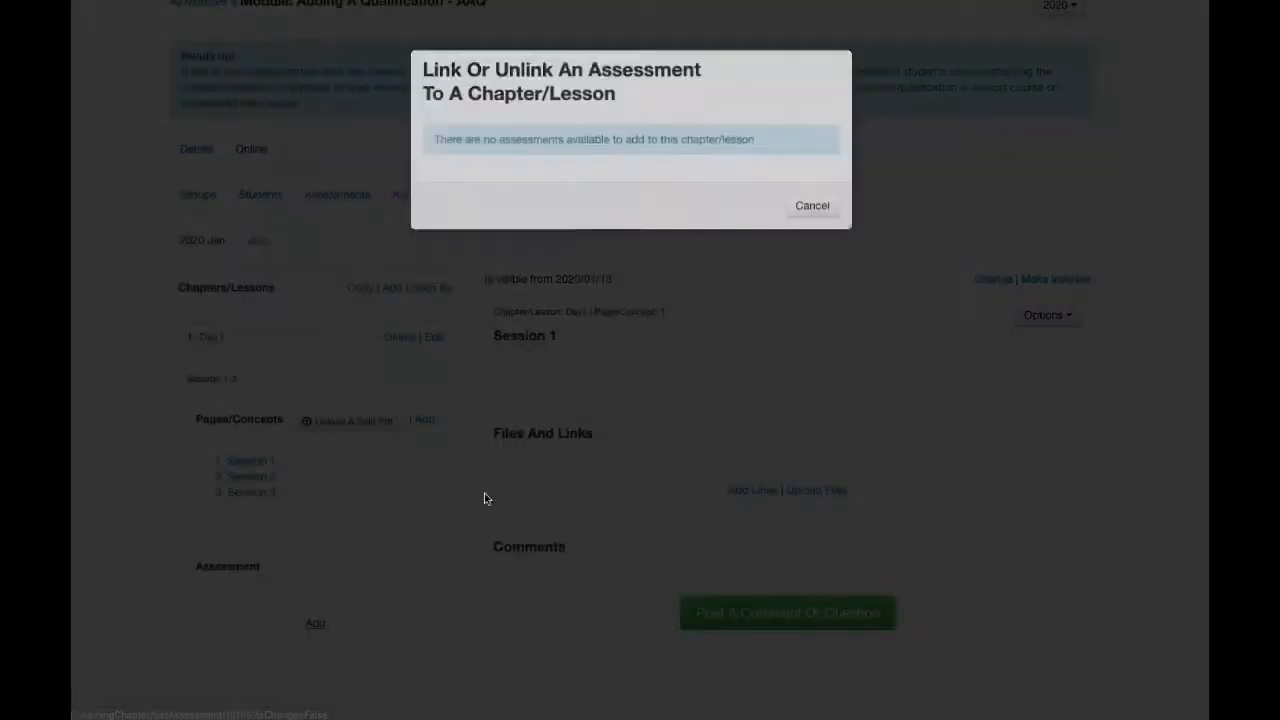
left_click(803, 221)
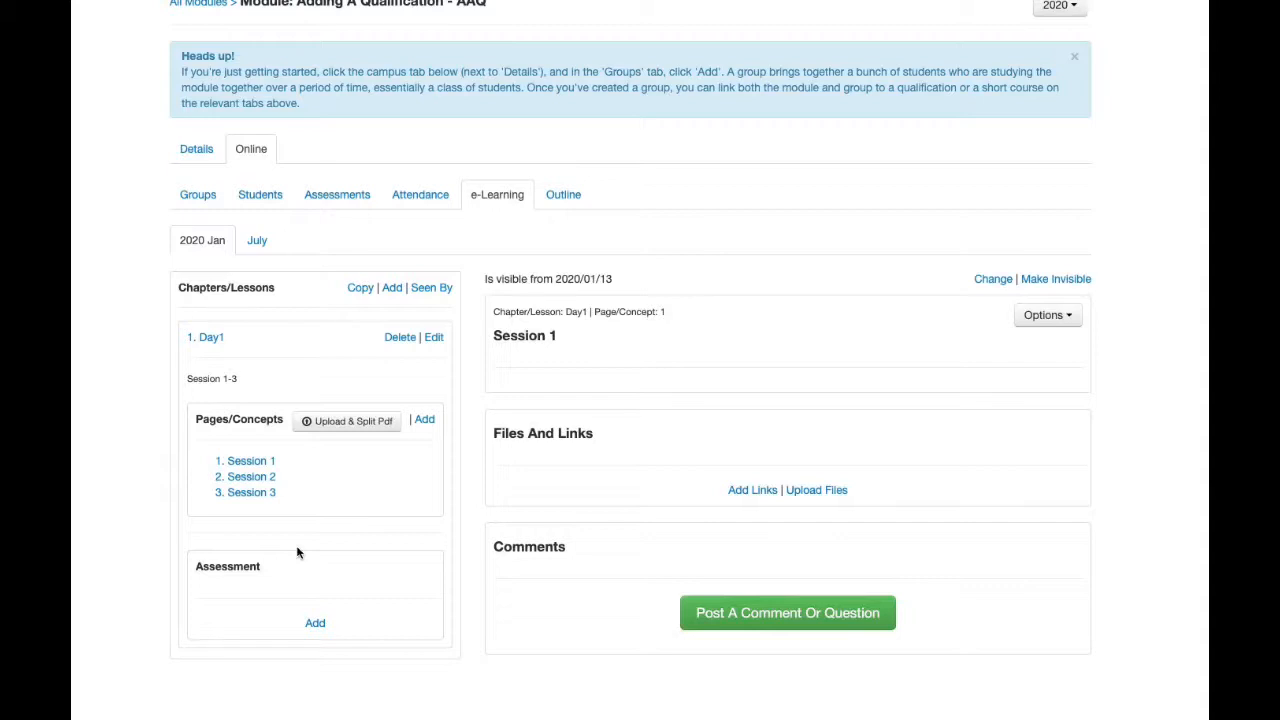
left_click(431, 289)
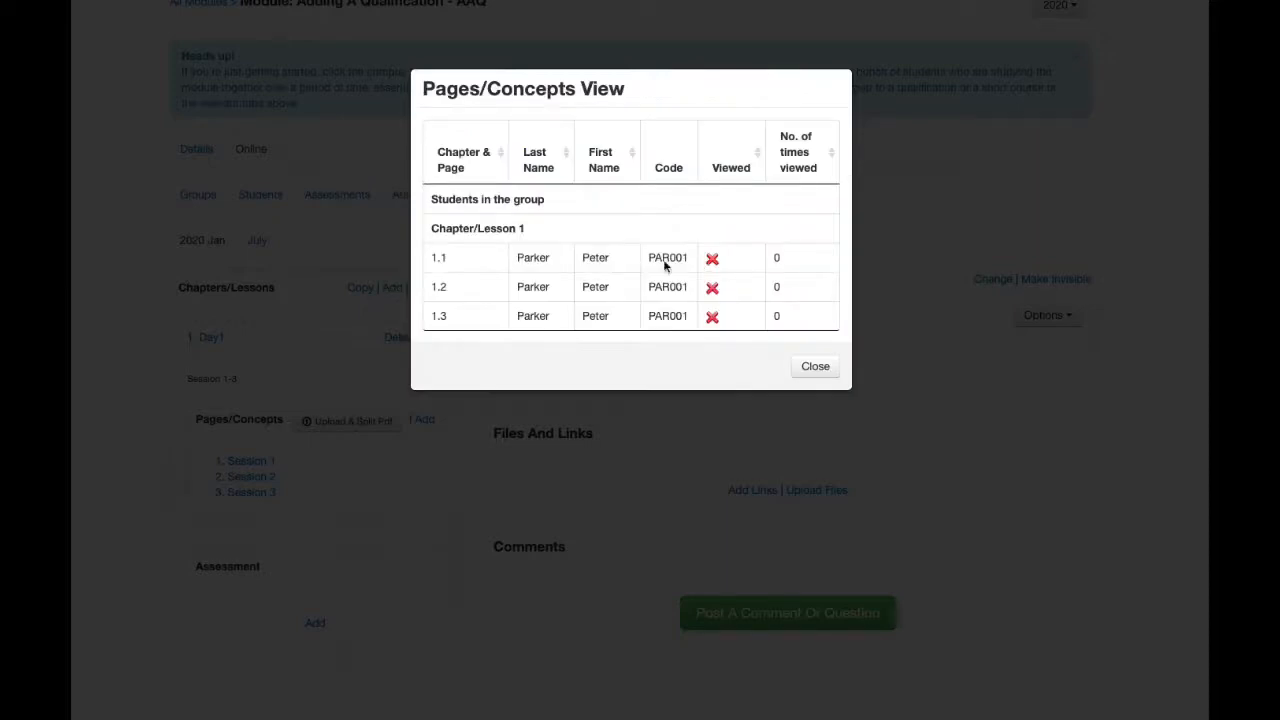
Step: Review each student's view status and view count for the pages of chapter 1, and close the overview
left_click_drag(432, 256, 781, 327)
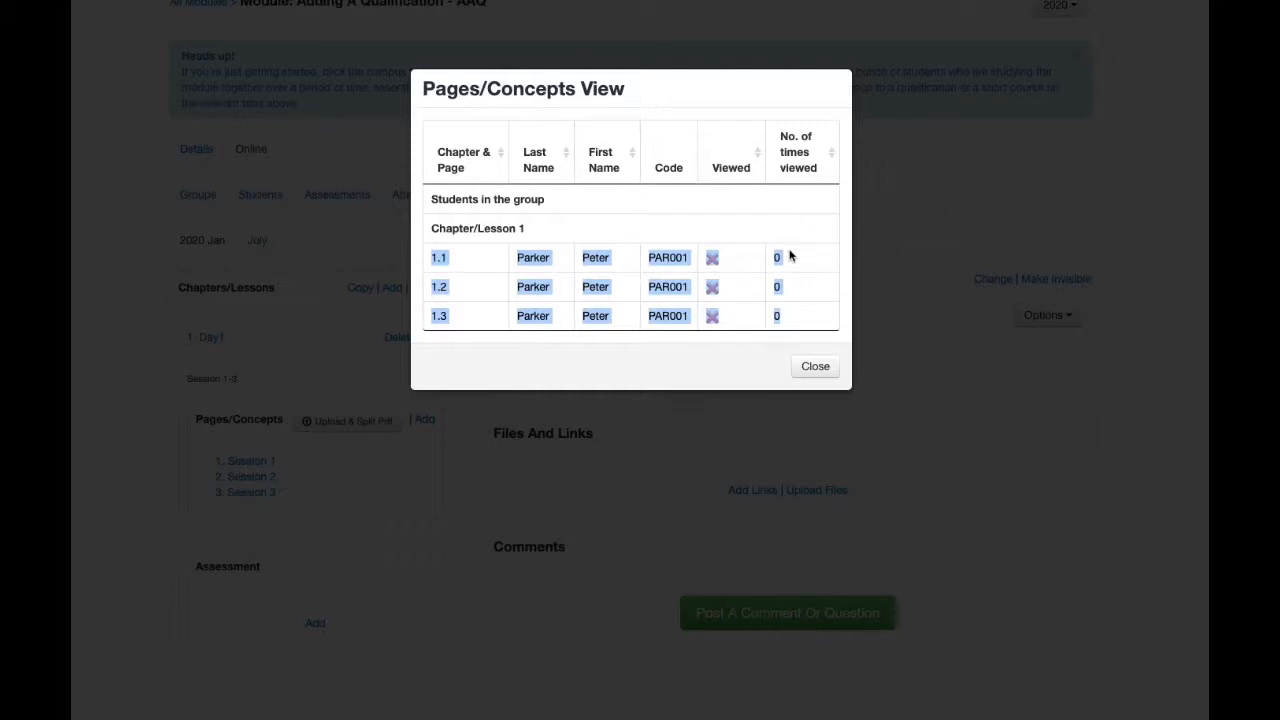
left_click(745, 259)
left_click(818, 366)
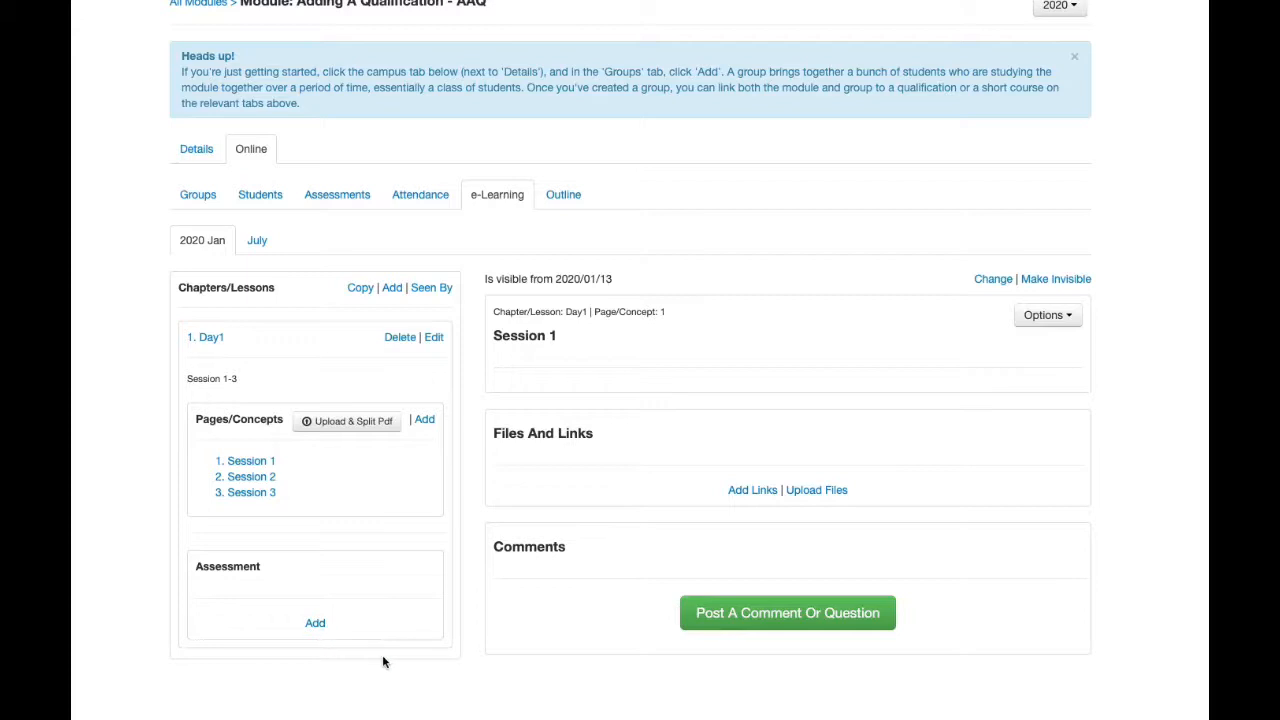
Step: Set up a copy of the Day1 chapter to the Online - July group, and cancel it without copying
left_click(359, 288)
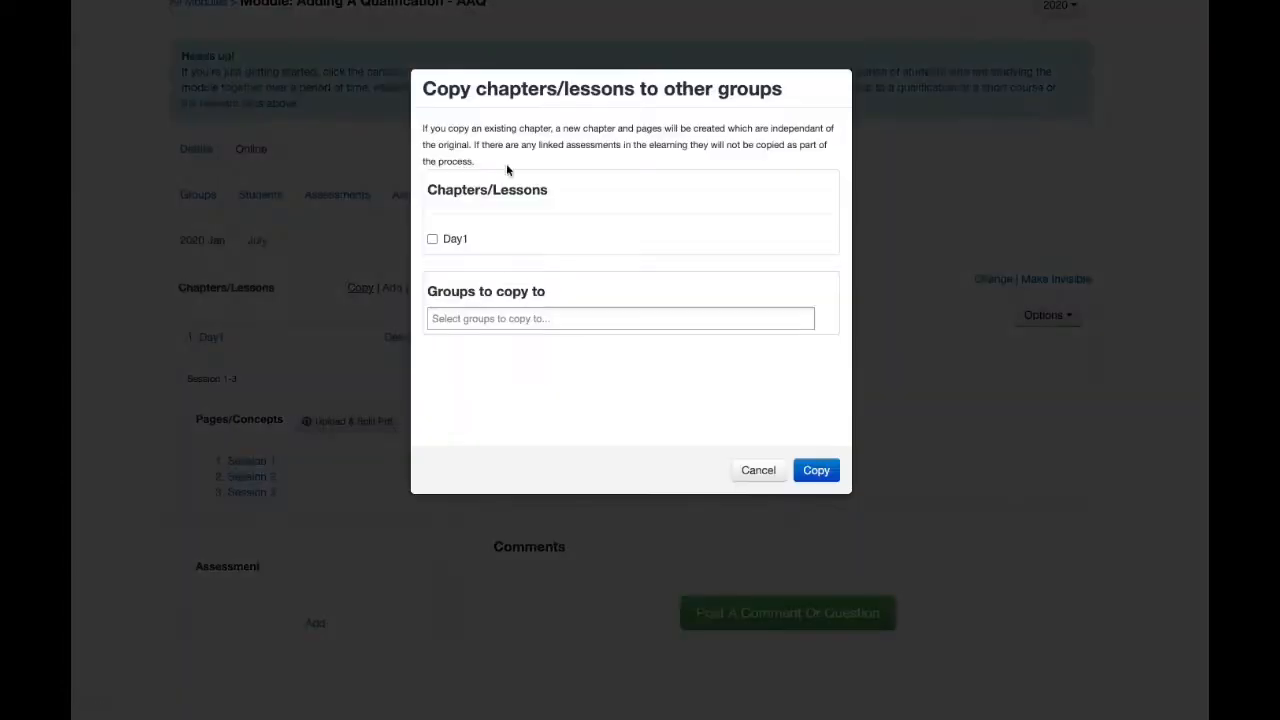
left_click(432, 239)
left_click(499, 320)
left_click(500, 340)
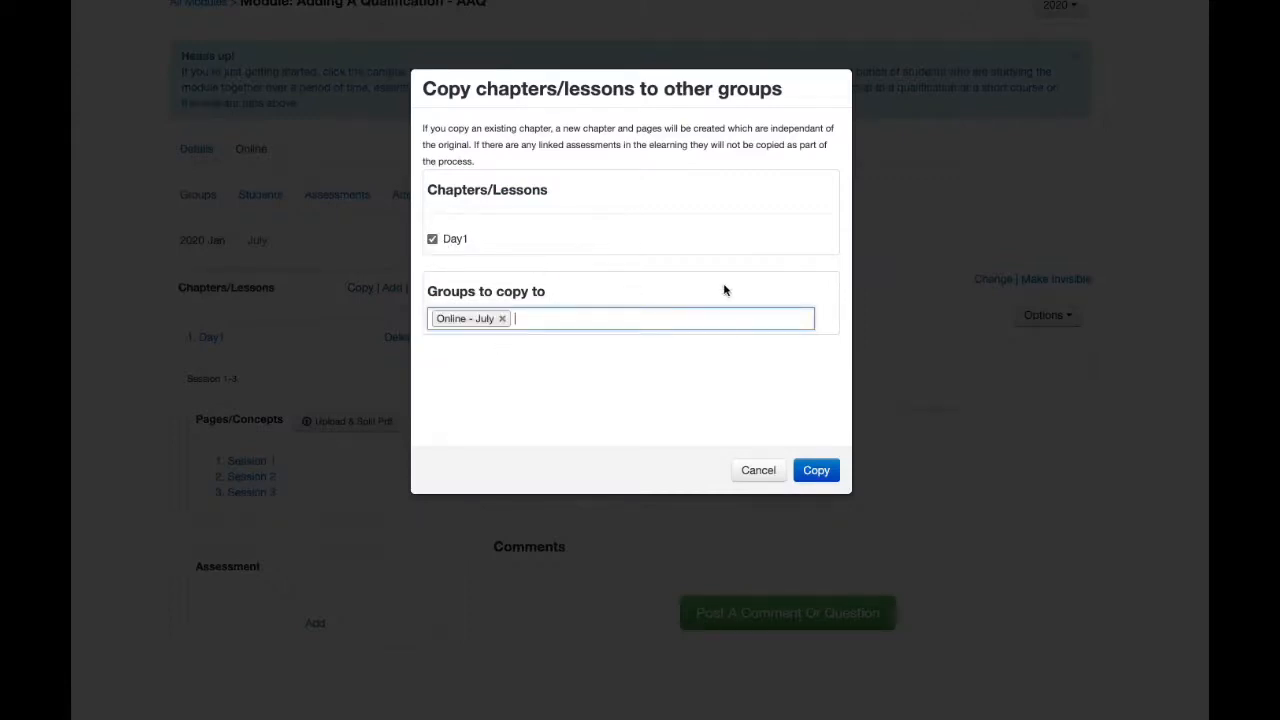
left_click(766, 474)
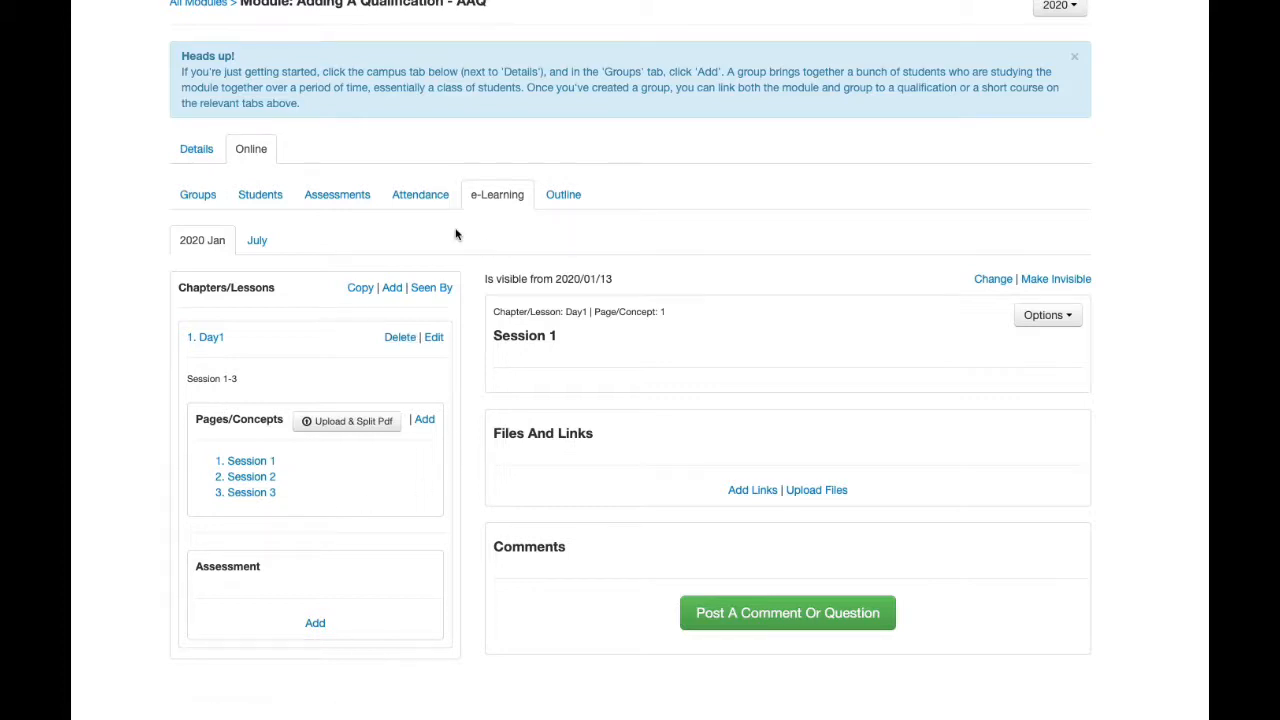
Step: Check the module's outline for the 2020 Jan group and return to the list of groups
left_click(563, 194)
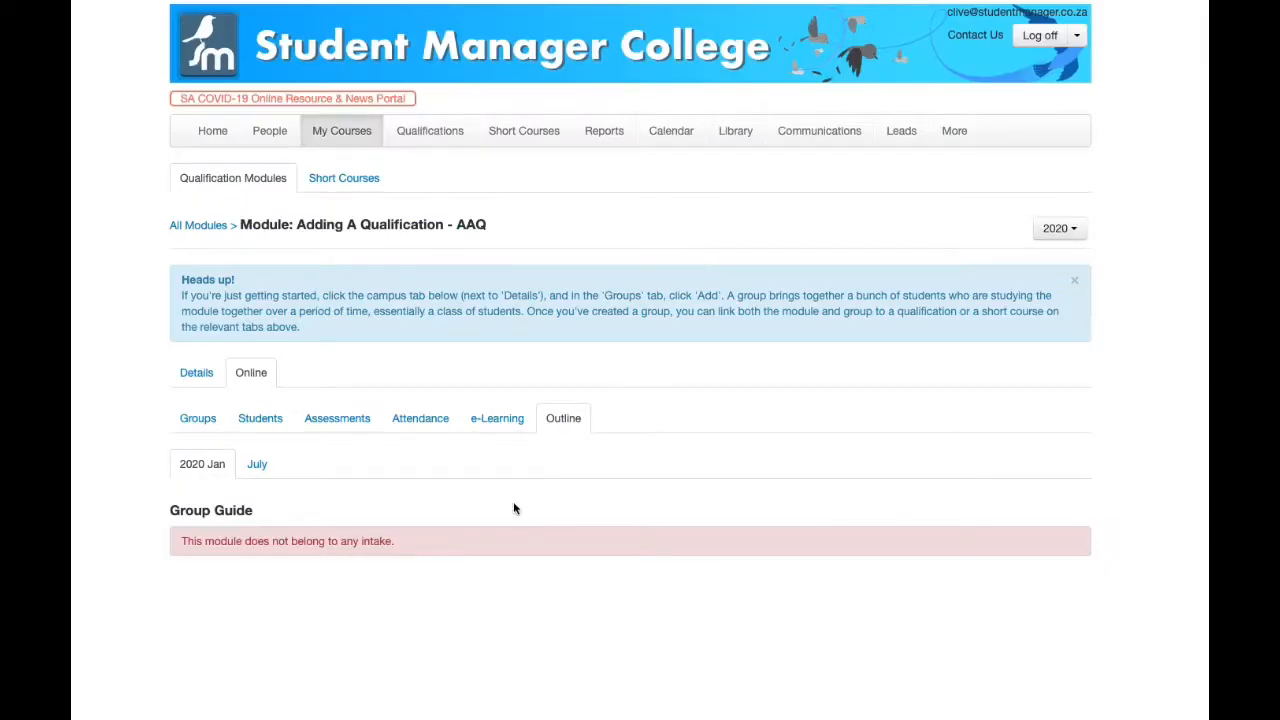
left_click(212, 418)
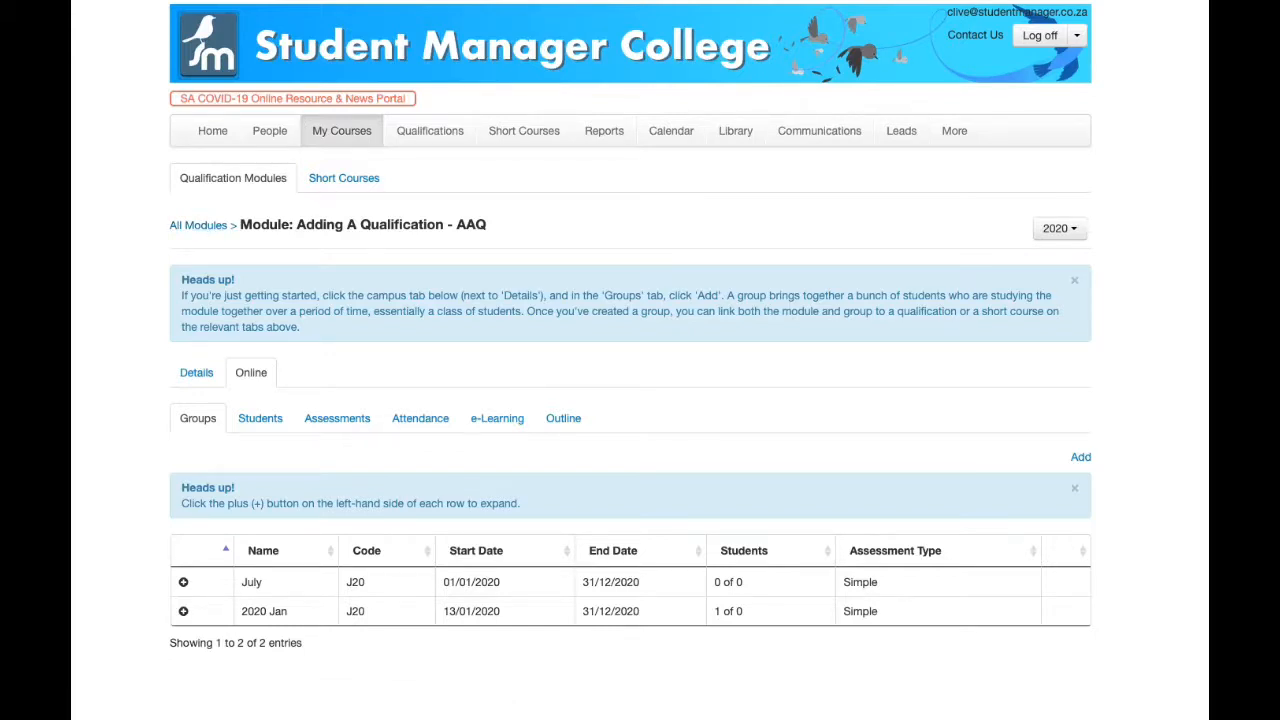
Step: Open the site's Apply page and examine the available courses, especially the topics covered by Managing the Module/Course
type("Appl")
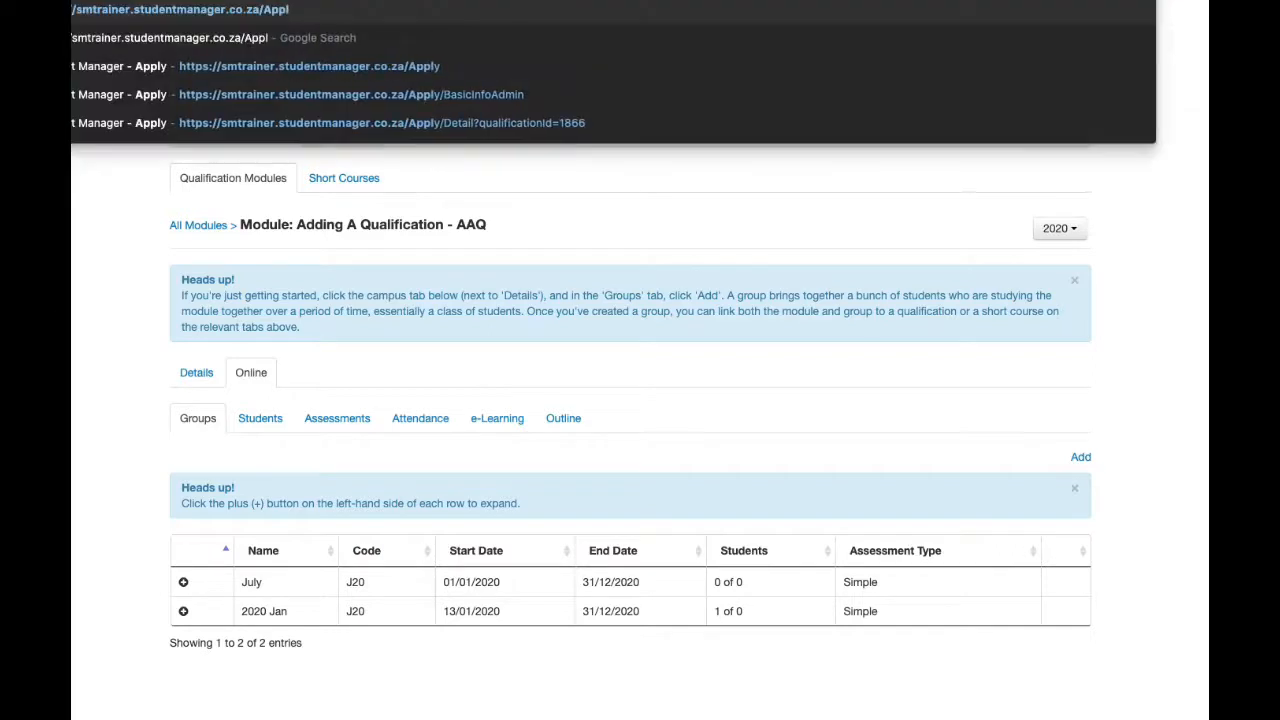
key("Return")
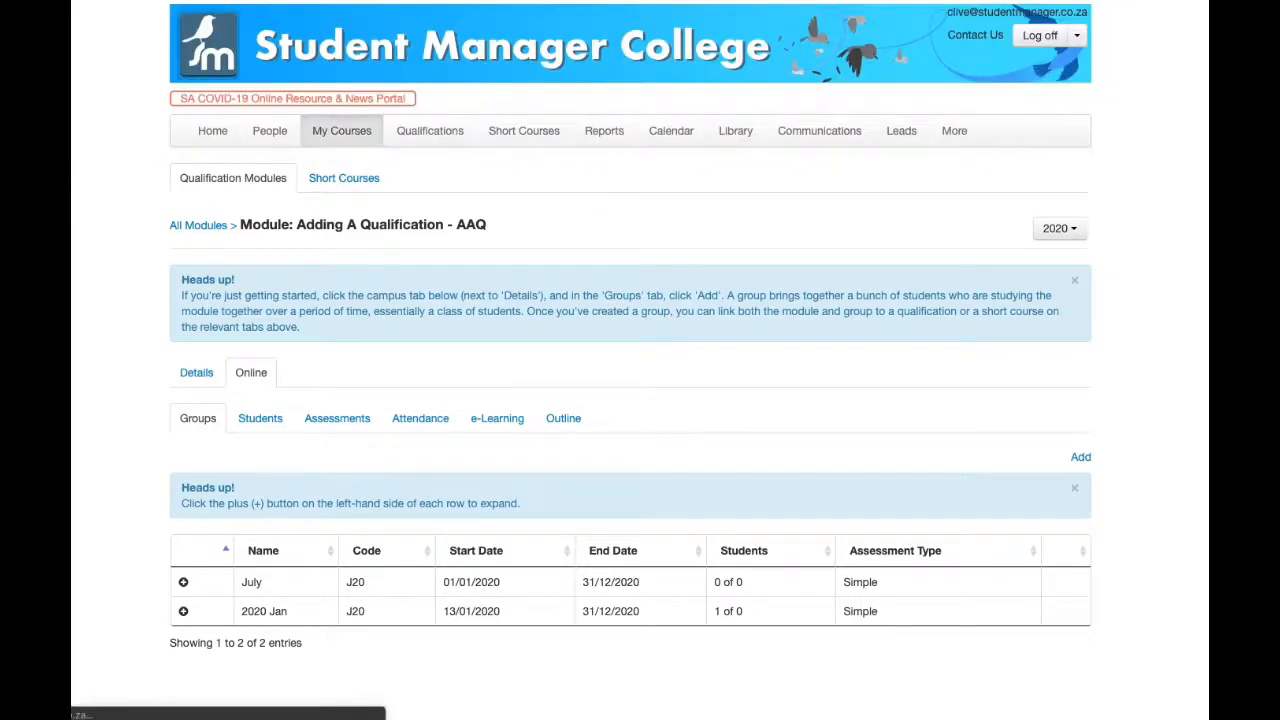
scroll(417, 208, "down", 10)
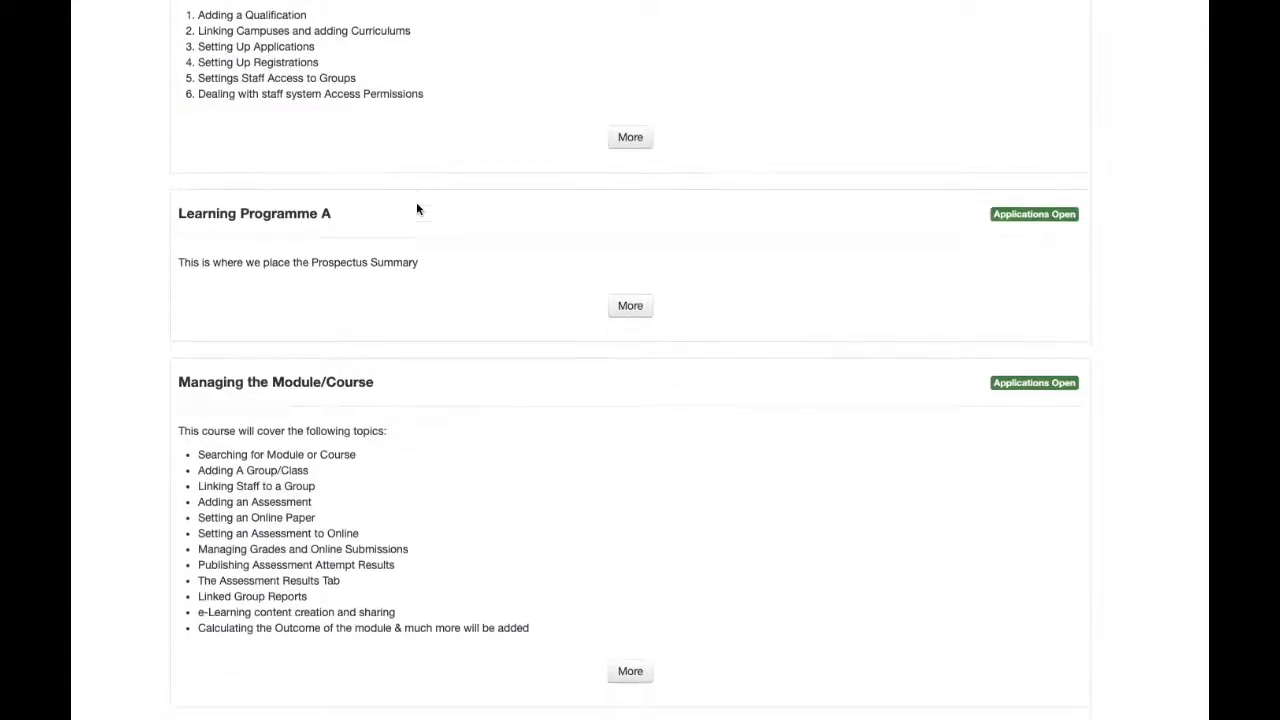
left_click_drag(177, 382, 386, 384)
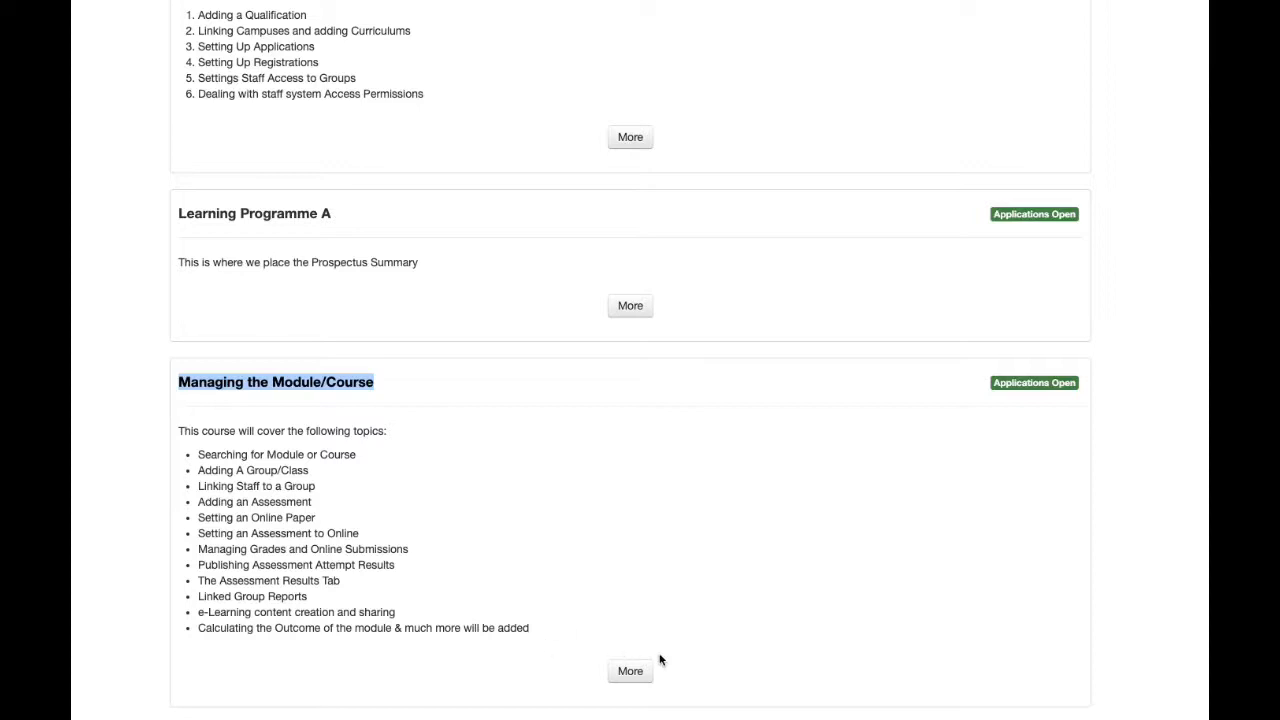
left_click_drag(530, 632, 186, 454)
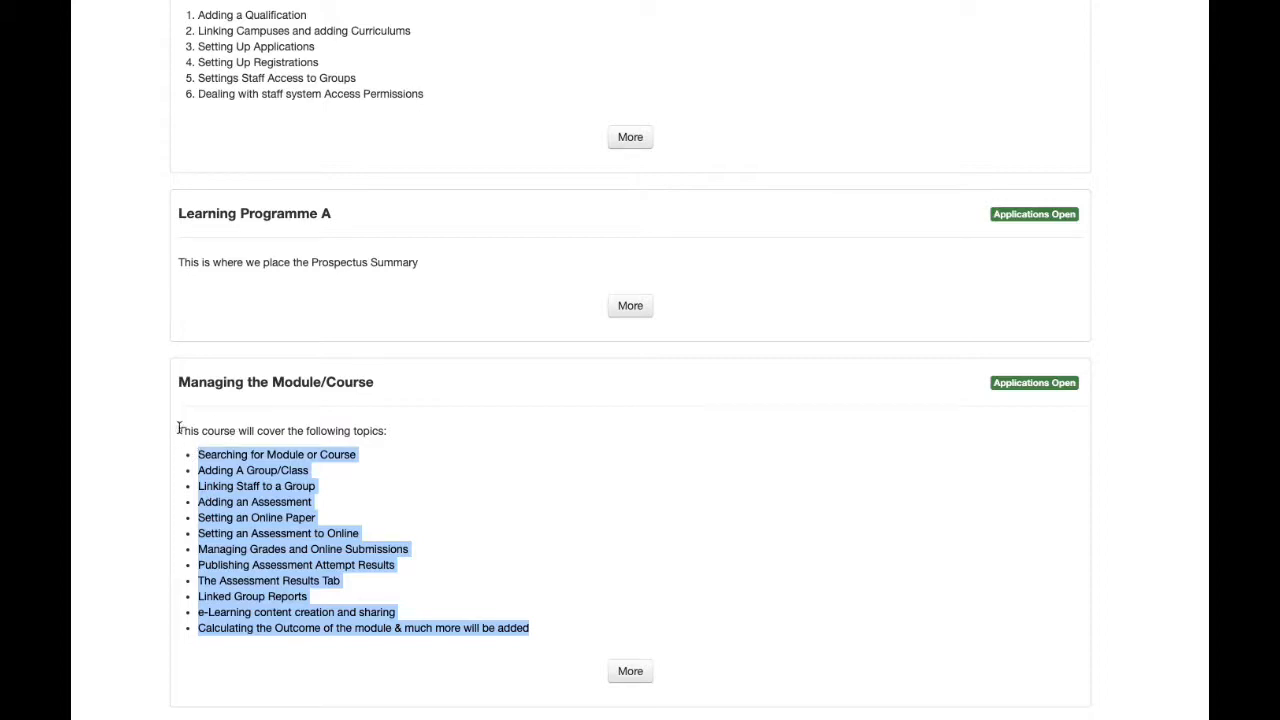
left_click_drag(178, 431, 543, 623)
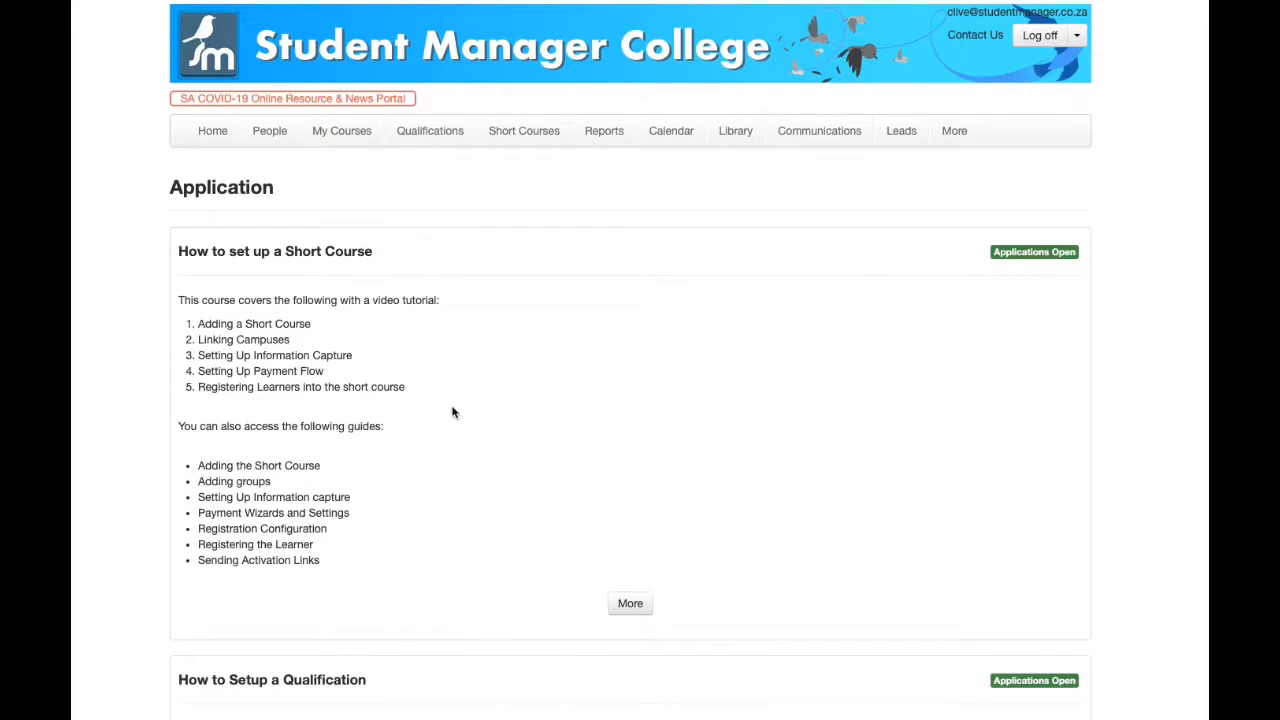
scroll(452, 412, "down", 8)
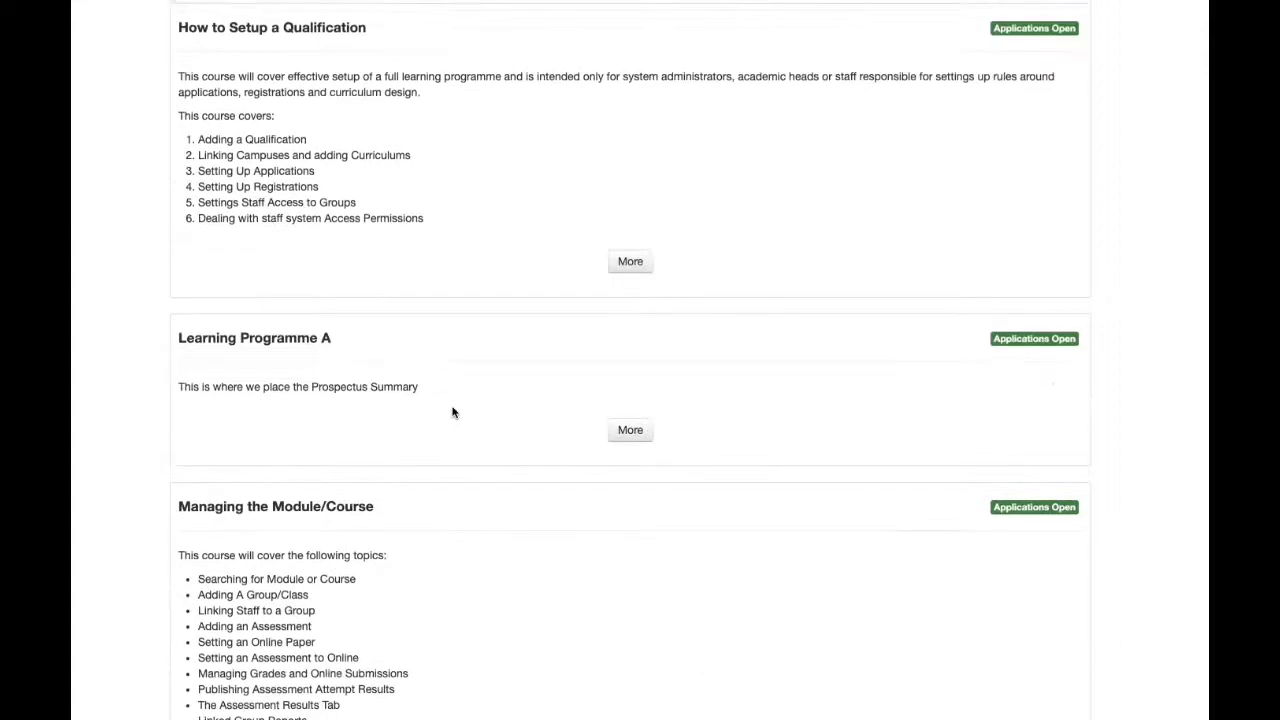